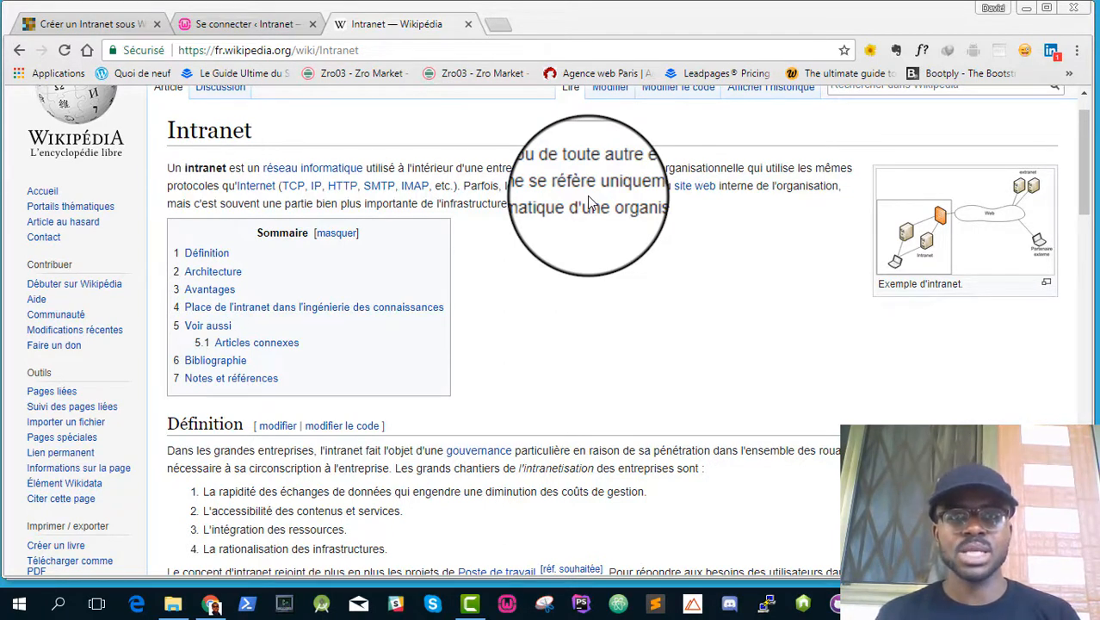
- Read the section on configuring restricted access in the article about creating a WordPress intranet in three steps
click(106, 22)
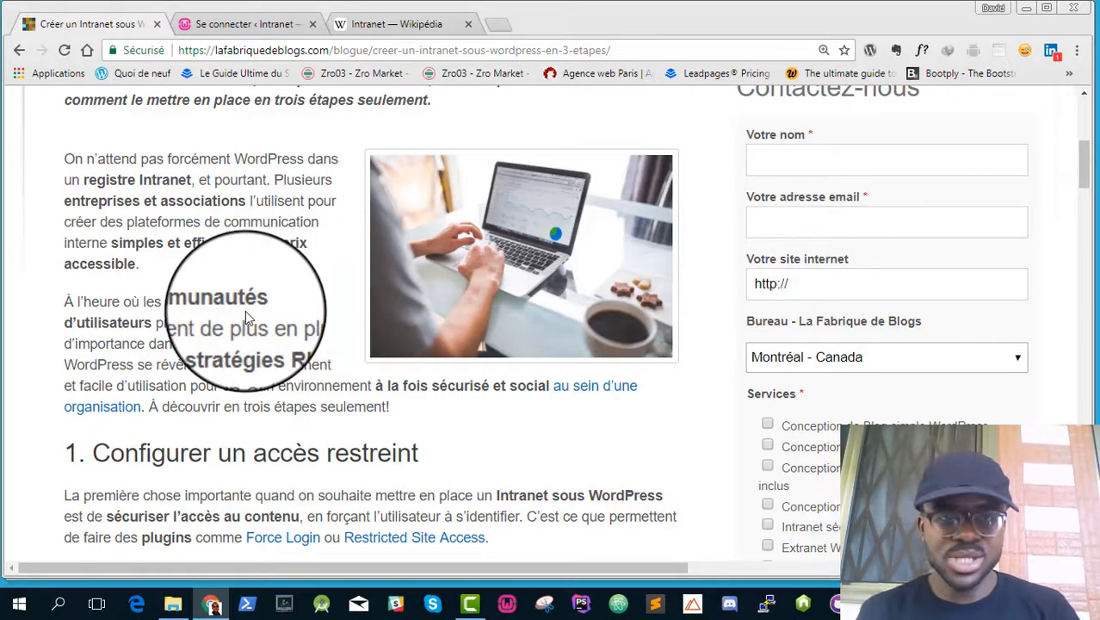
scroll(246, 310, down, 1)
scroll(245, 317, down, 3)
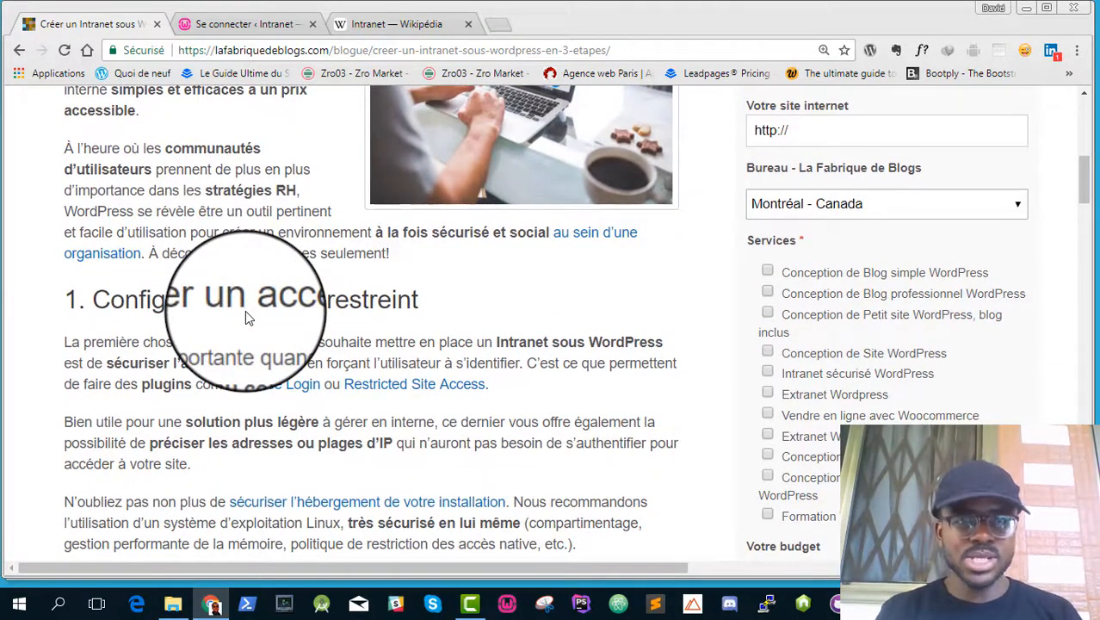
scroll(247, 317, down, 3)
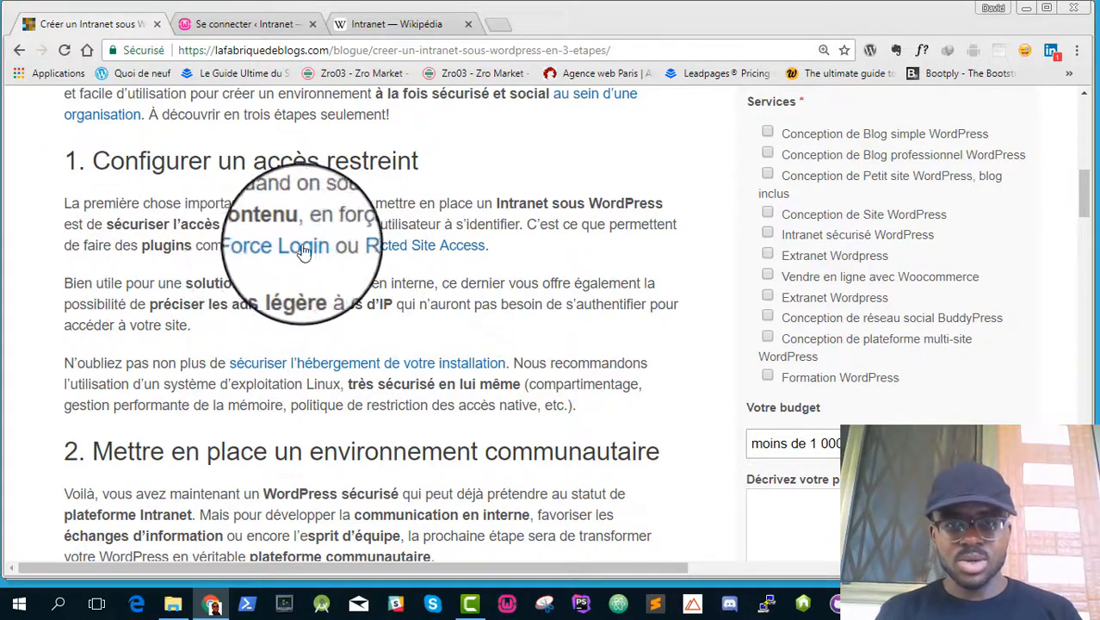
- Log in to the local Intranet site's WordPress dashboard with the prefilled credentials and the "Se souvenir de moi" option
click(241, 23)
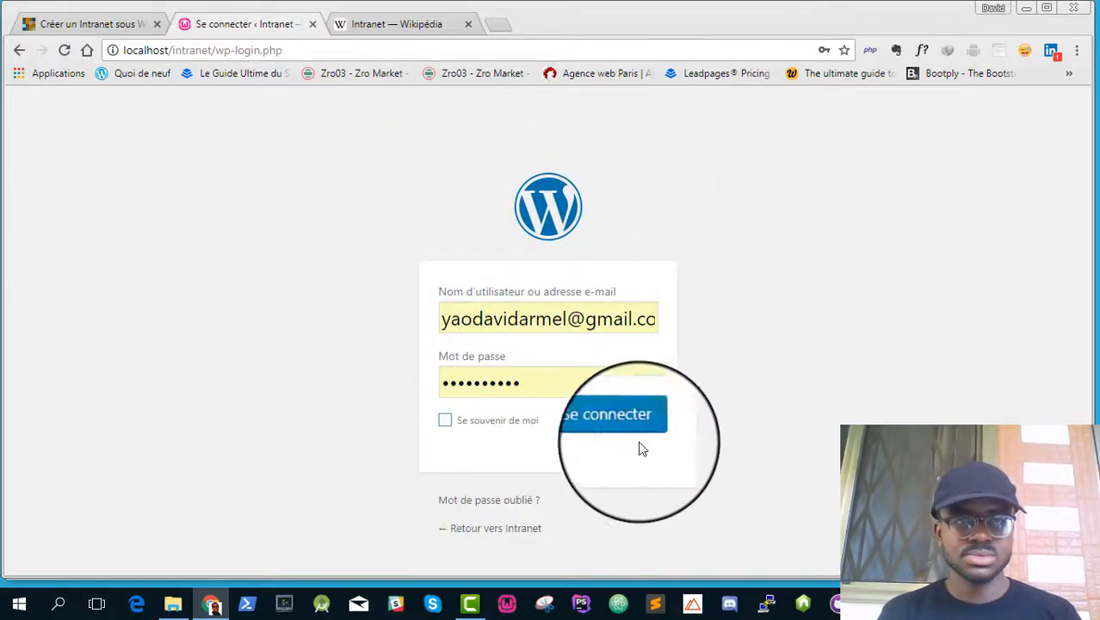
click(444, 422)
click(593, 421)
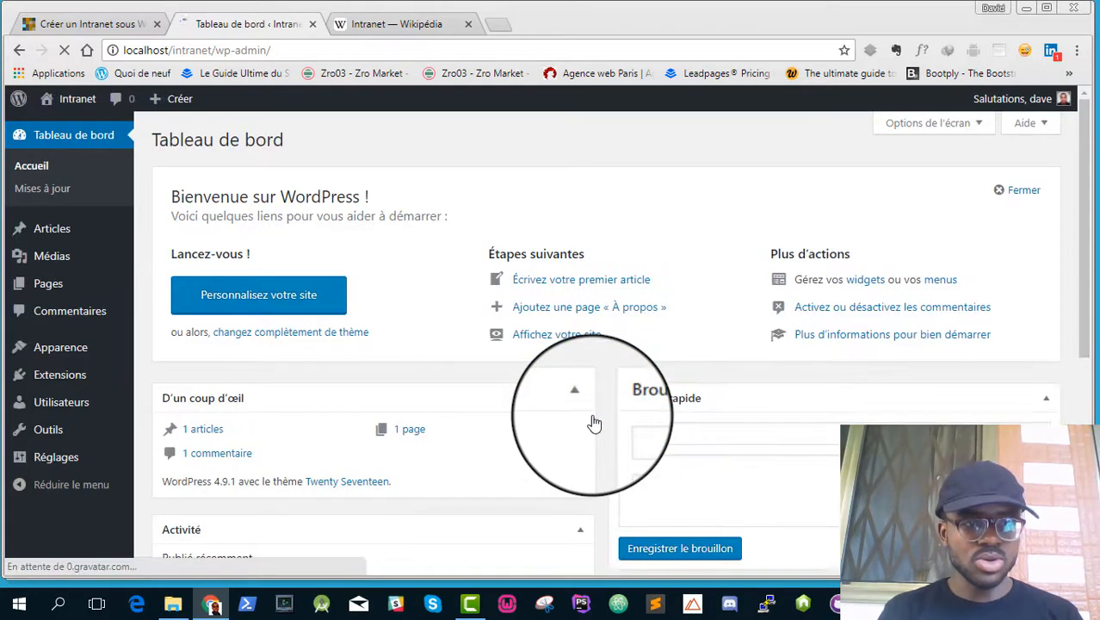
- Search the installable WordPress extensions for "force login"
scroll(206, 426, down, 2)
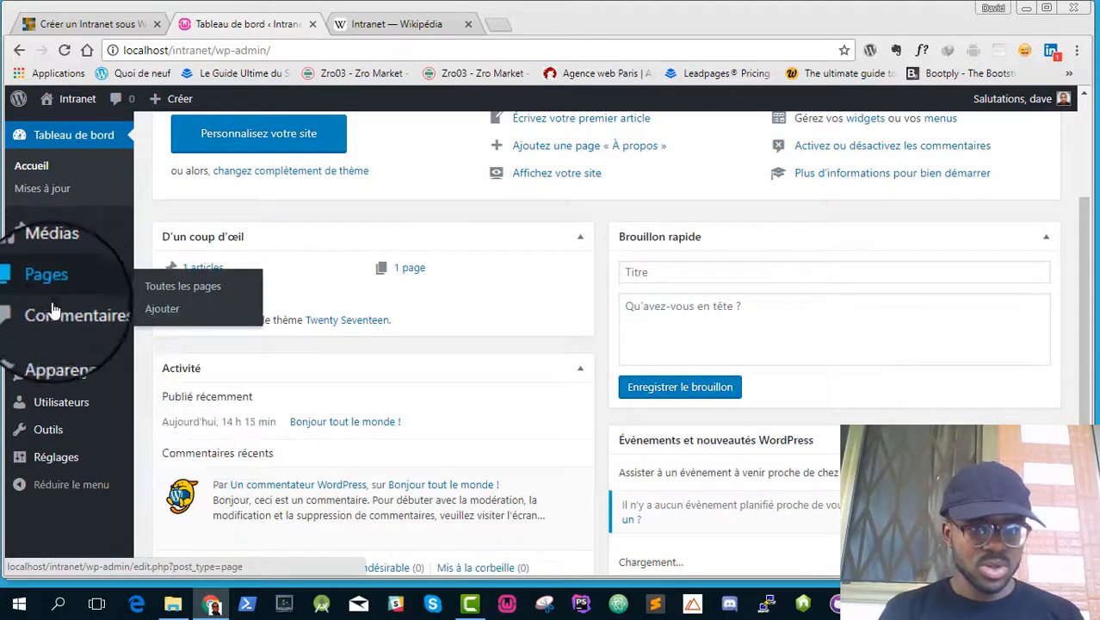
mouse_move(54, 348)
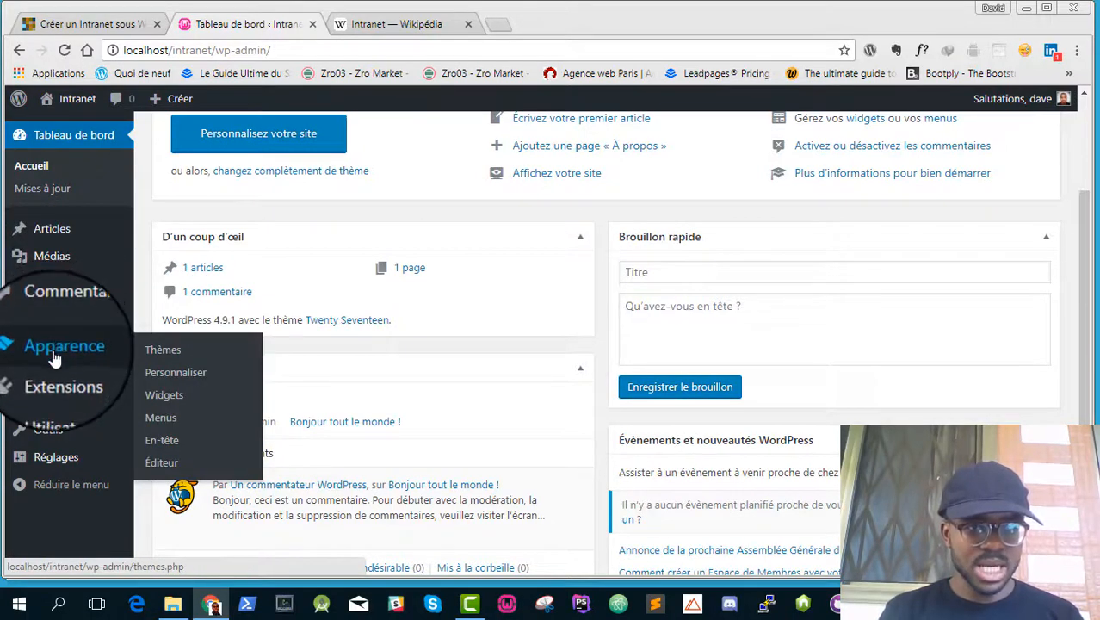
mouse_move(54, 375)
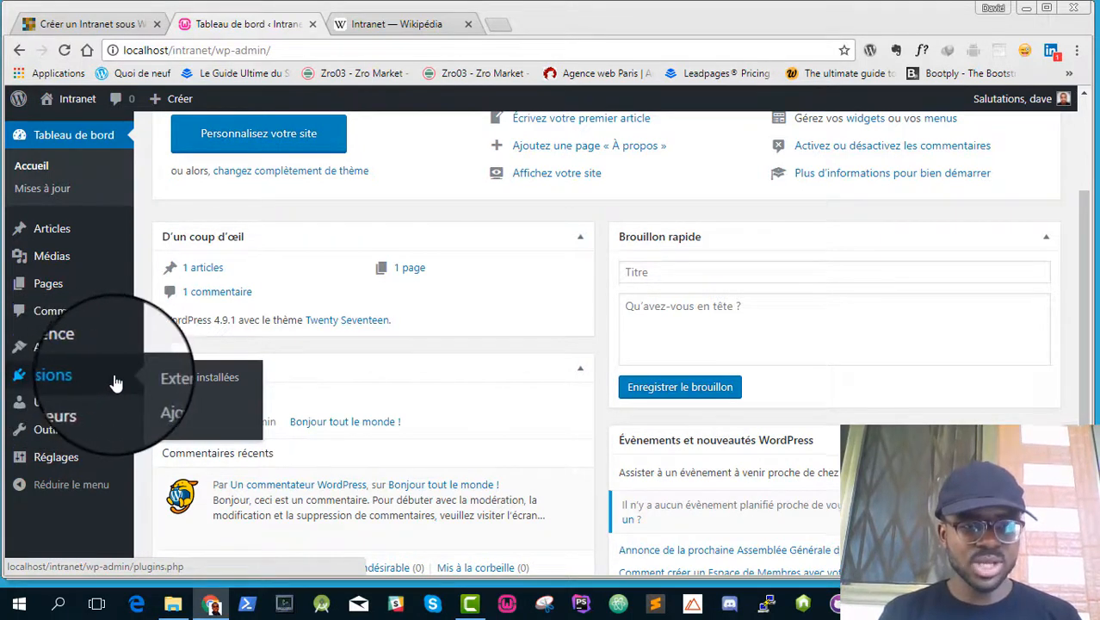
click(170, 403)
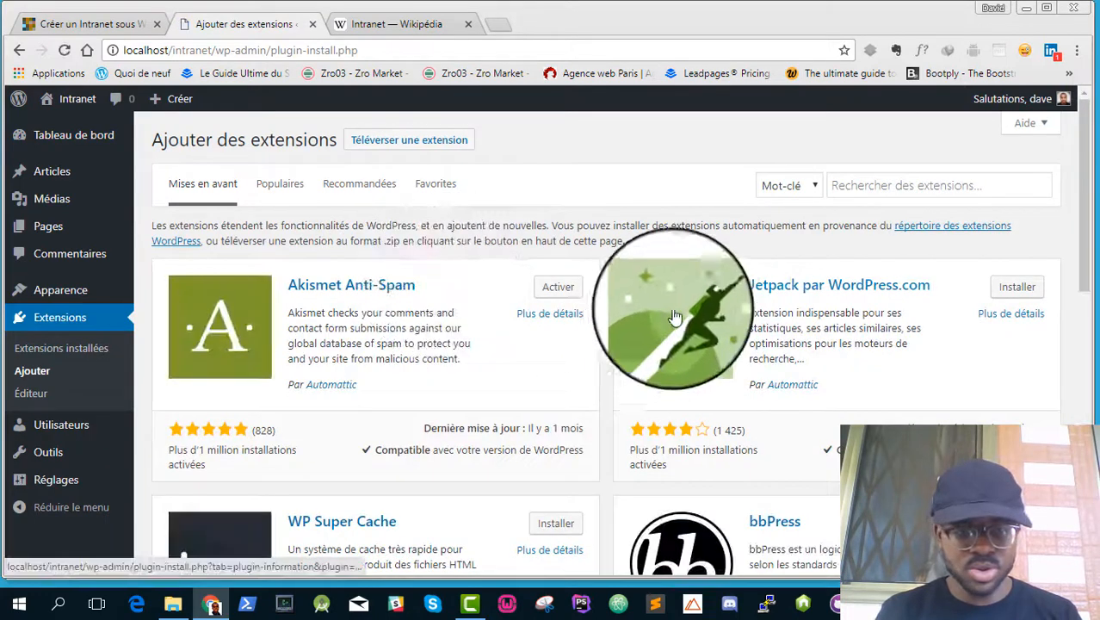
click(892, 180)
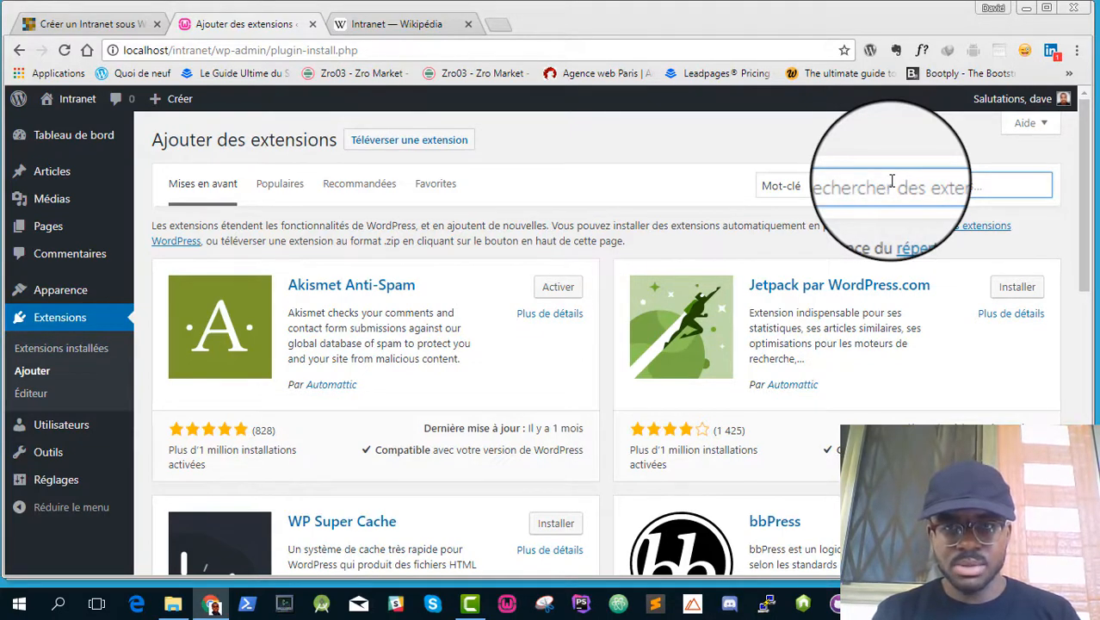
text(force login)
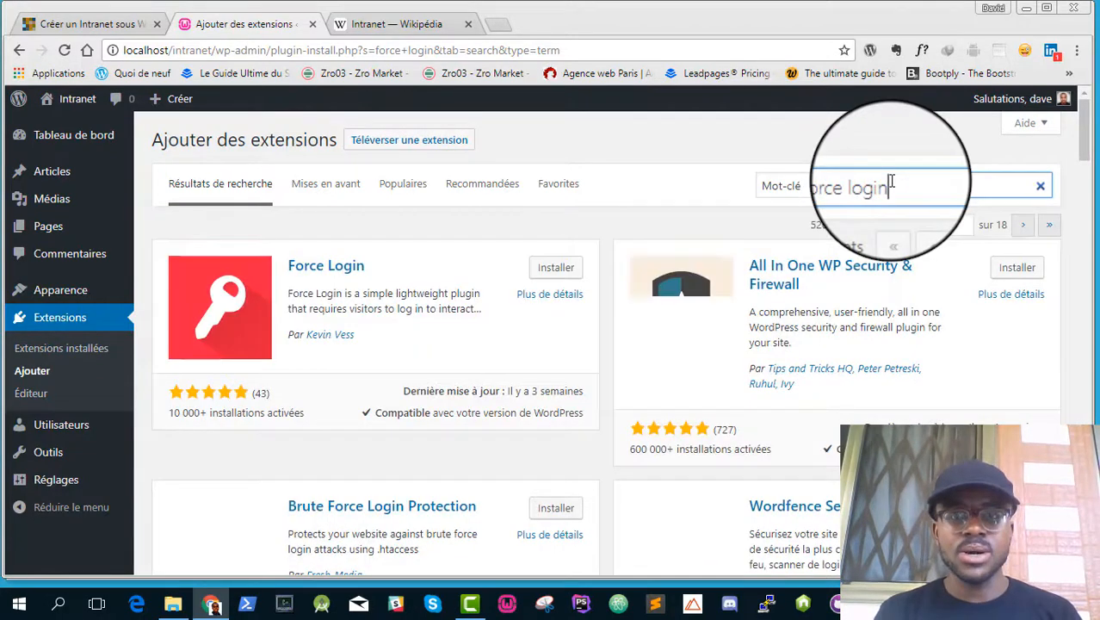
- Install and activate the Force Login extension, and check it in the list of installed extensions
click(558, 269)
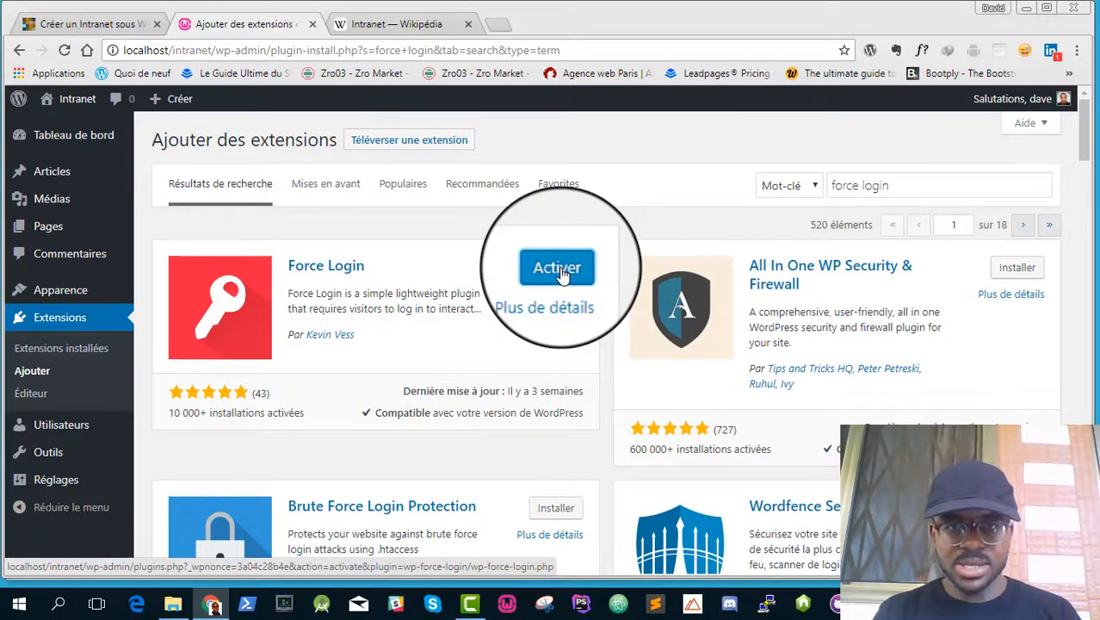
click(562, 272)
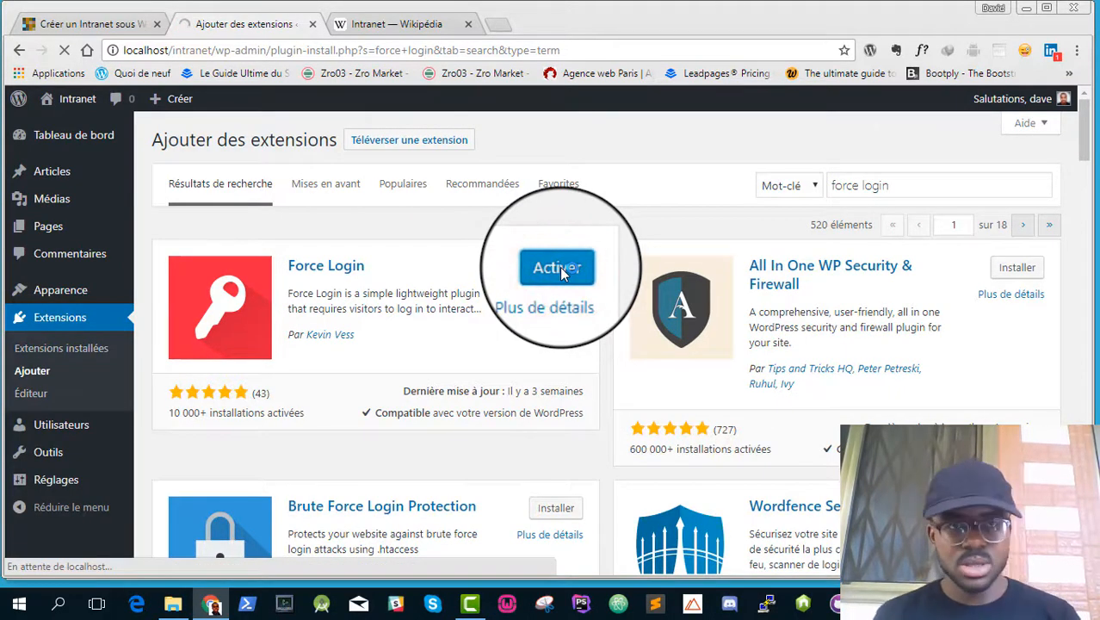
scroll(282, 375, down, 1)
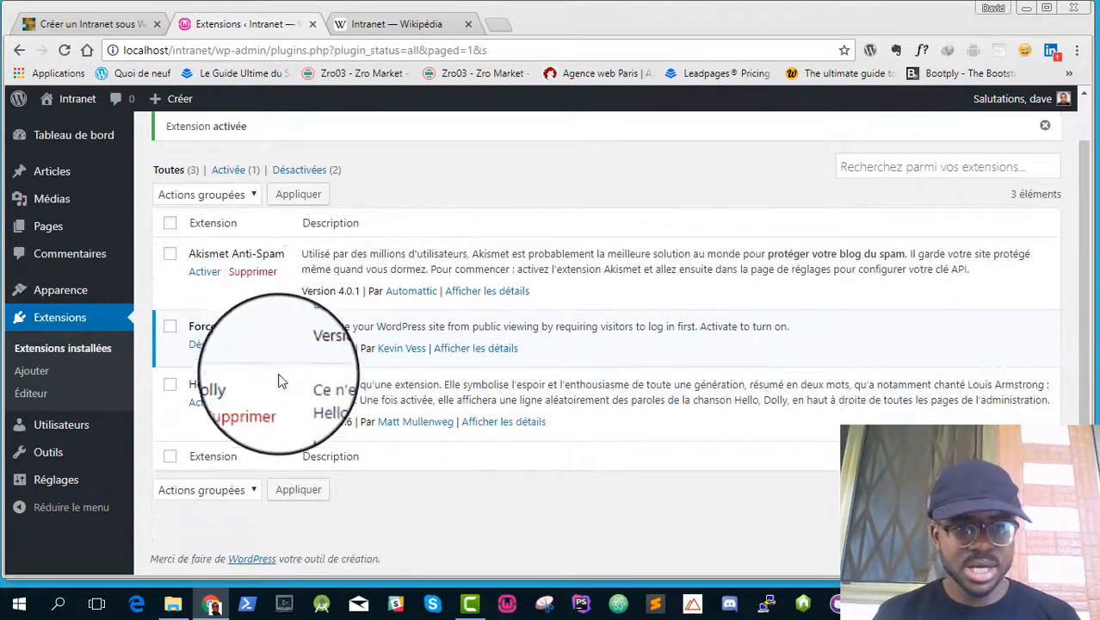
scroll(283, 388, up, 1)
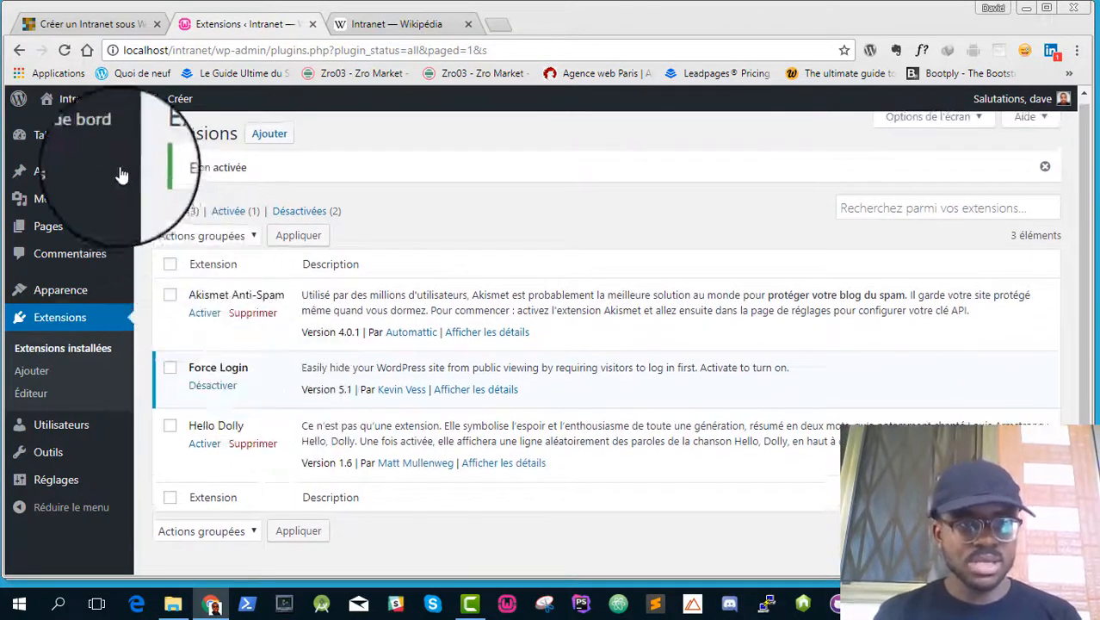
- View the example intranet login page at intra-etskokouservices.net in a new browser tab
mouse_move(89, 109)
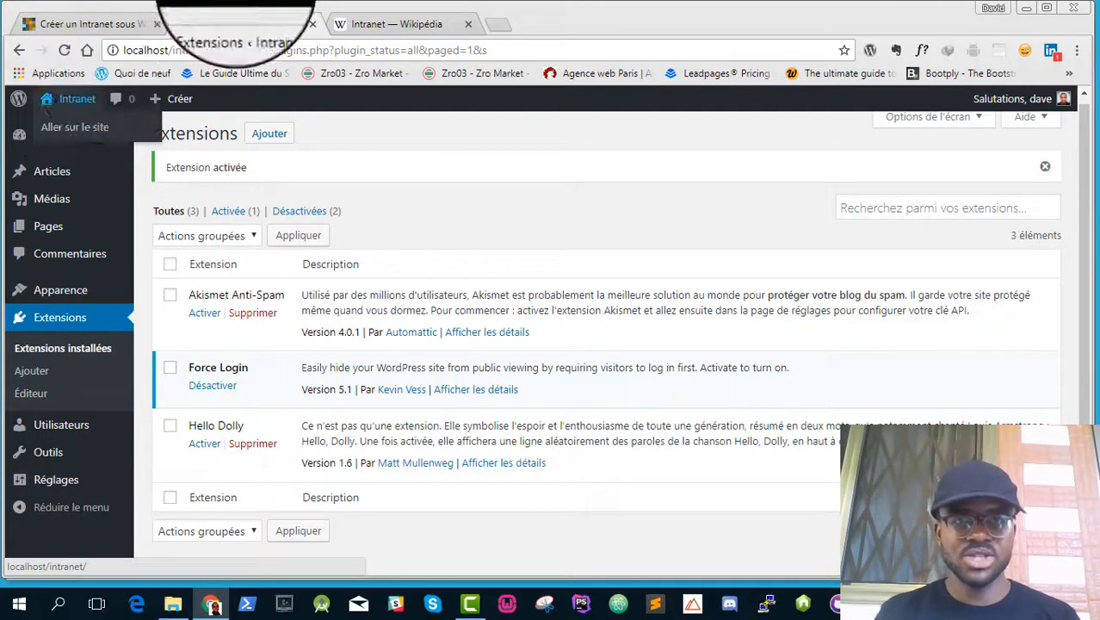
click(498, 24)
text(intranet)
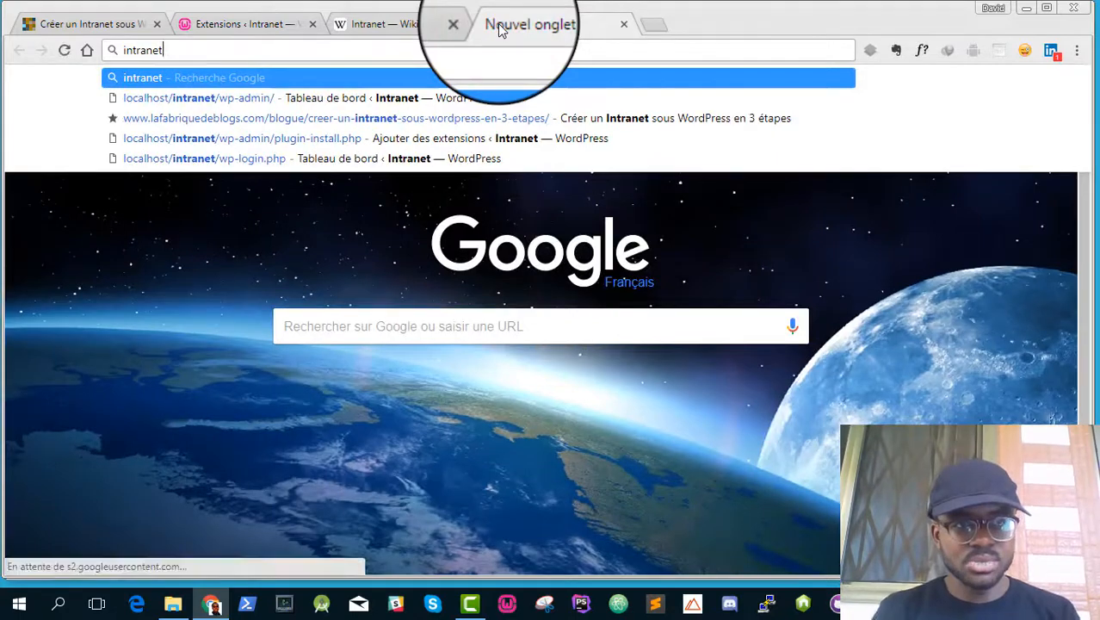
key(BackSpace)
key(BackSpace)
key(BackSpace)
key(BackSpace)
text(a)
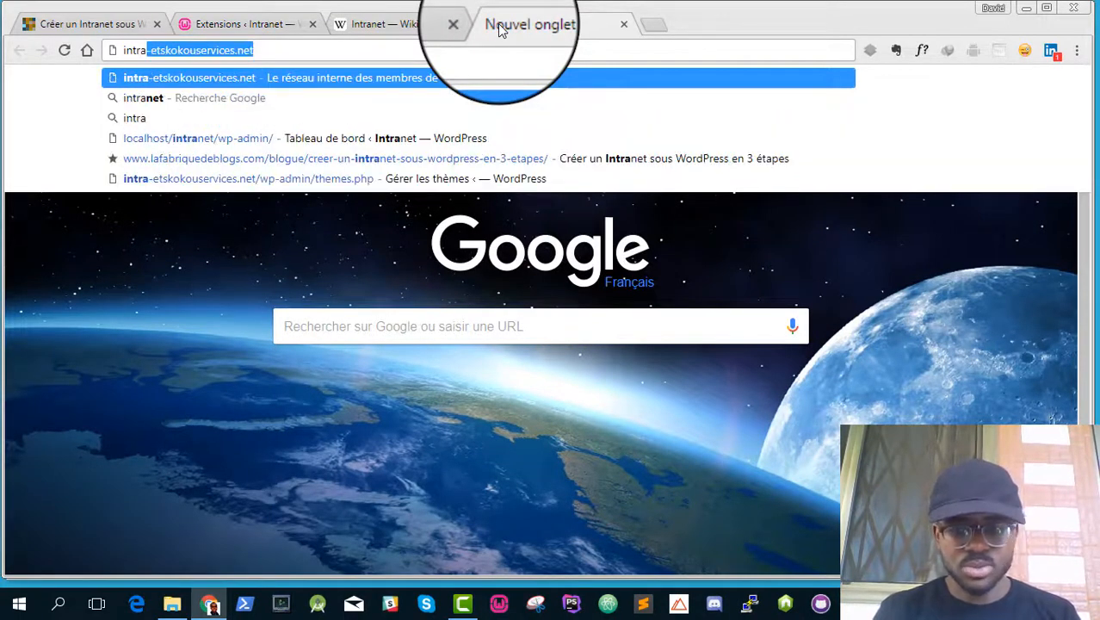
key(Return)
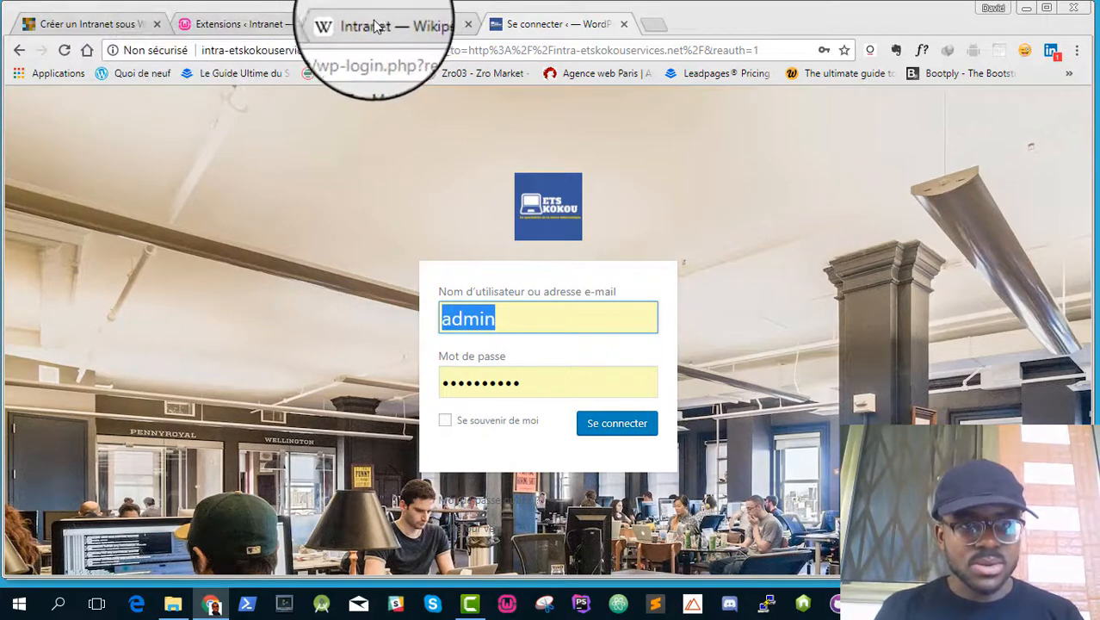
- Return to the local Intranet site's admin and search the installable extensions for "custom login page customizer"
click(87, 23)
click(206, 24)
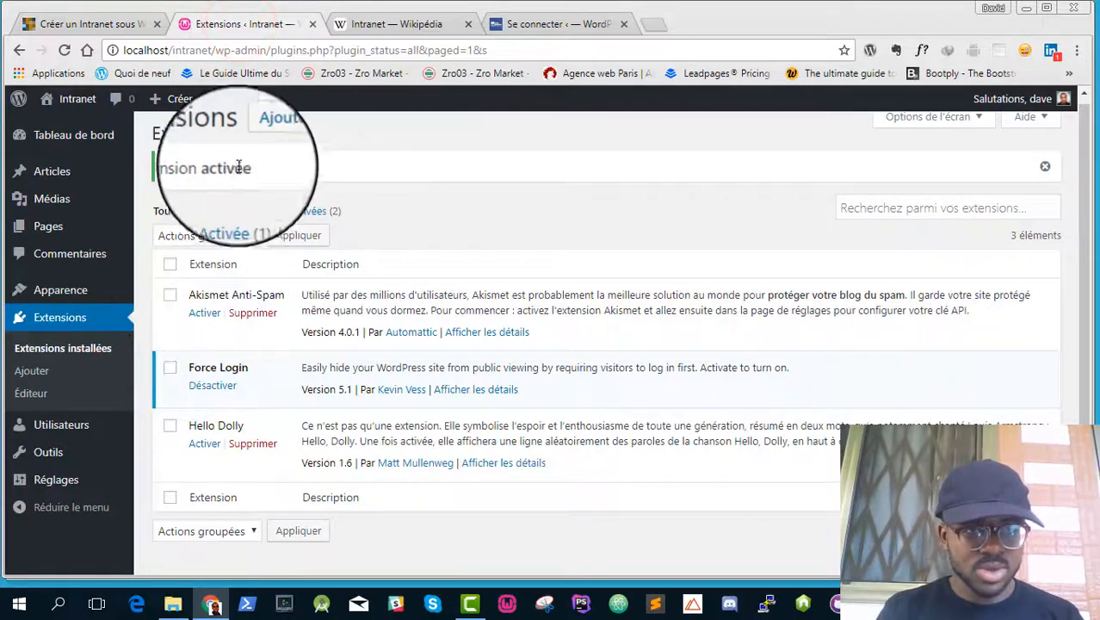
click(268, 135)
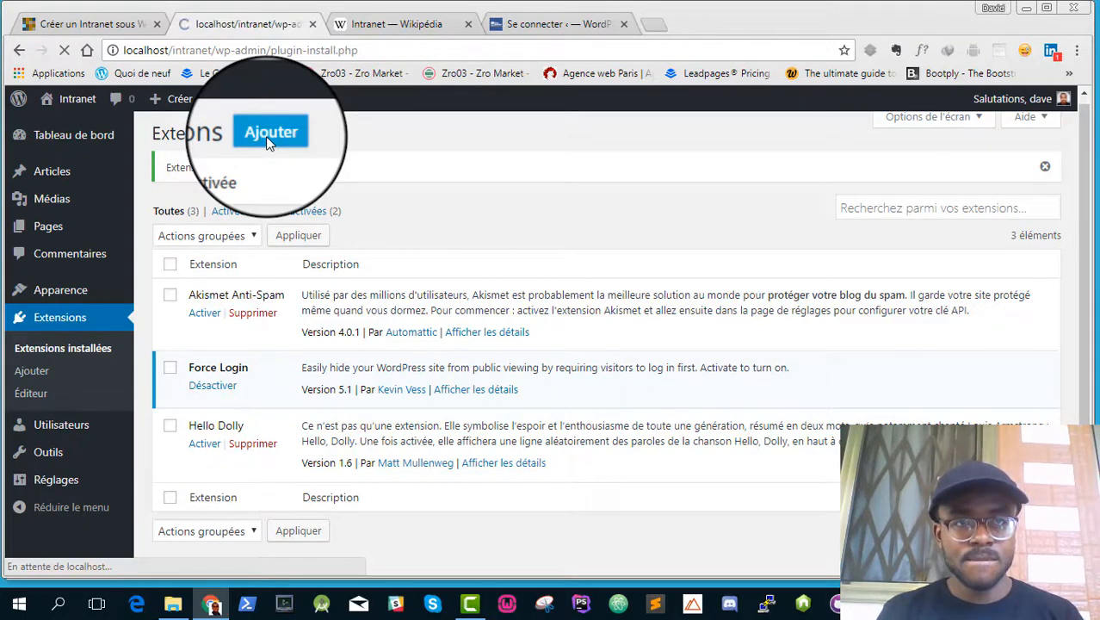
click(868, 186)
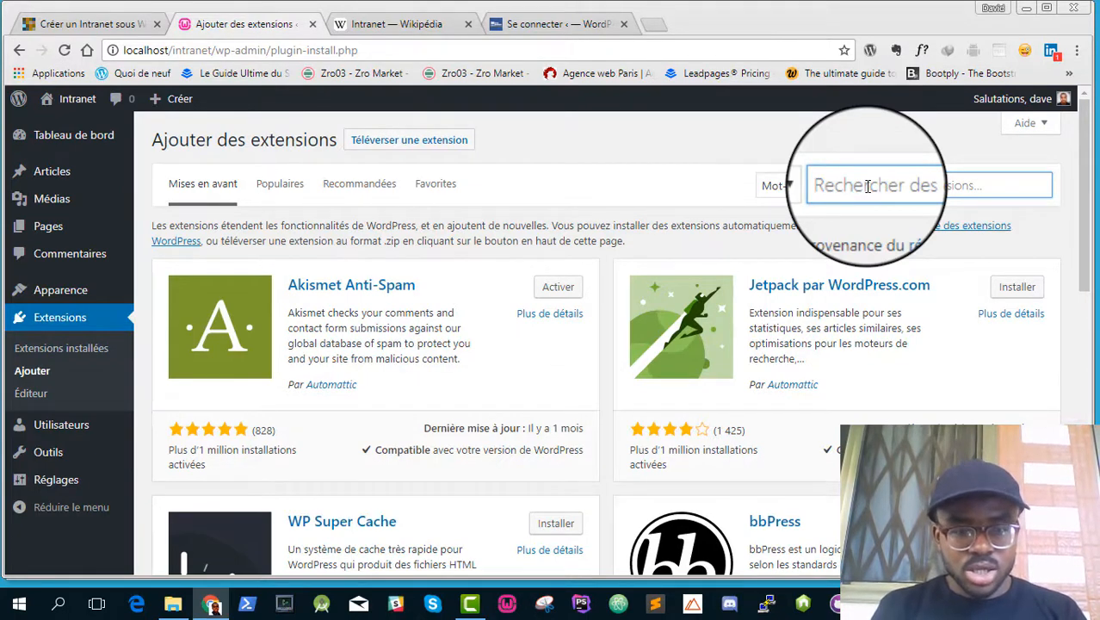
text(custo)
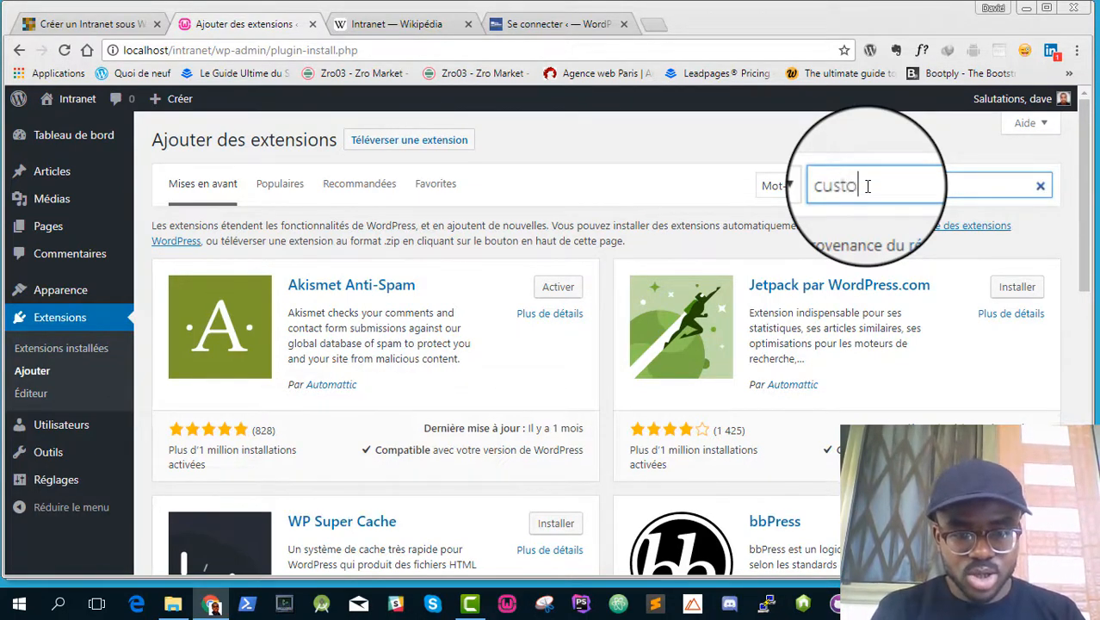
text(m login)
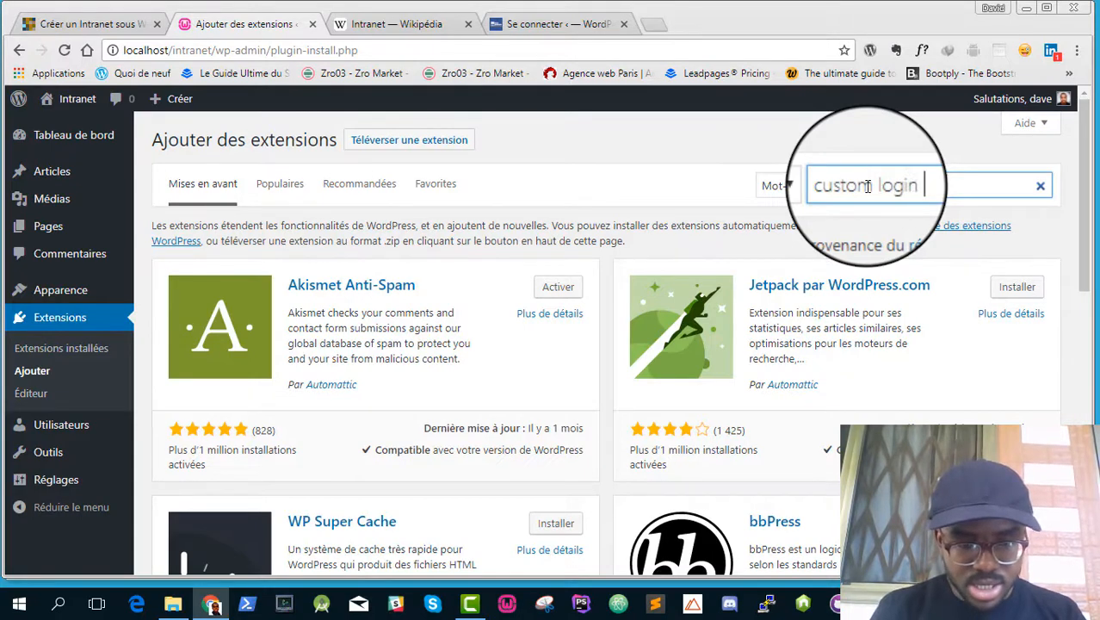
text( page customizer)
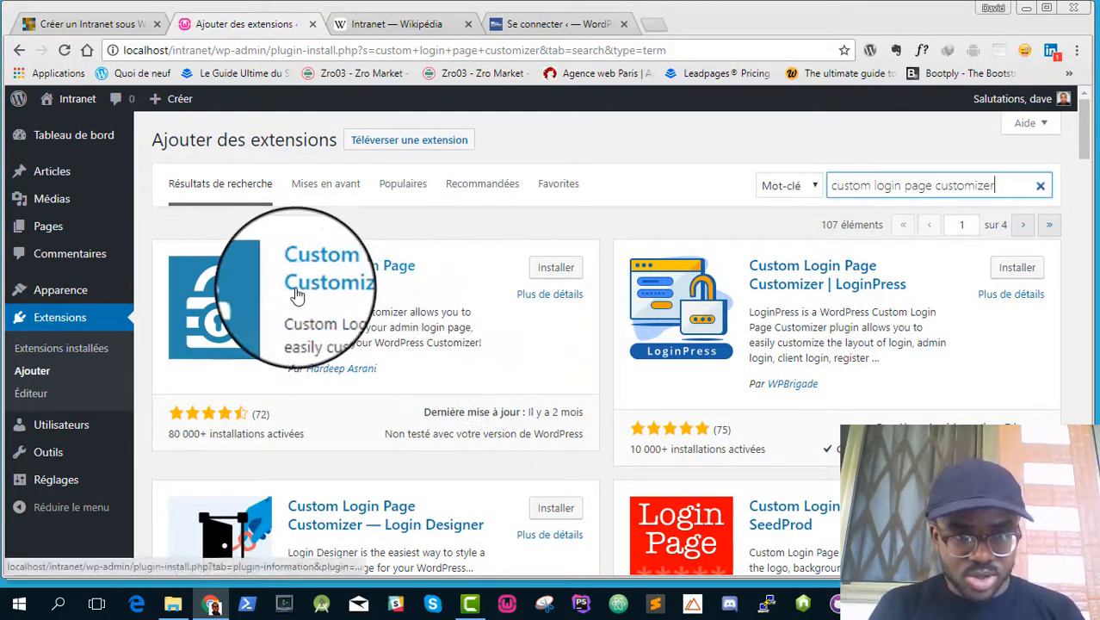
- Install and activate the first Custom Login Page Customizer extension found, and dismiss the desktop notifications
click(555, 268)
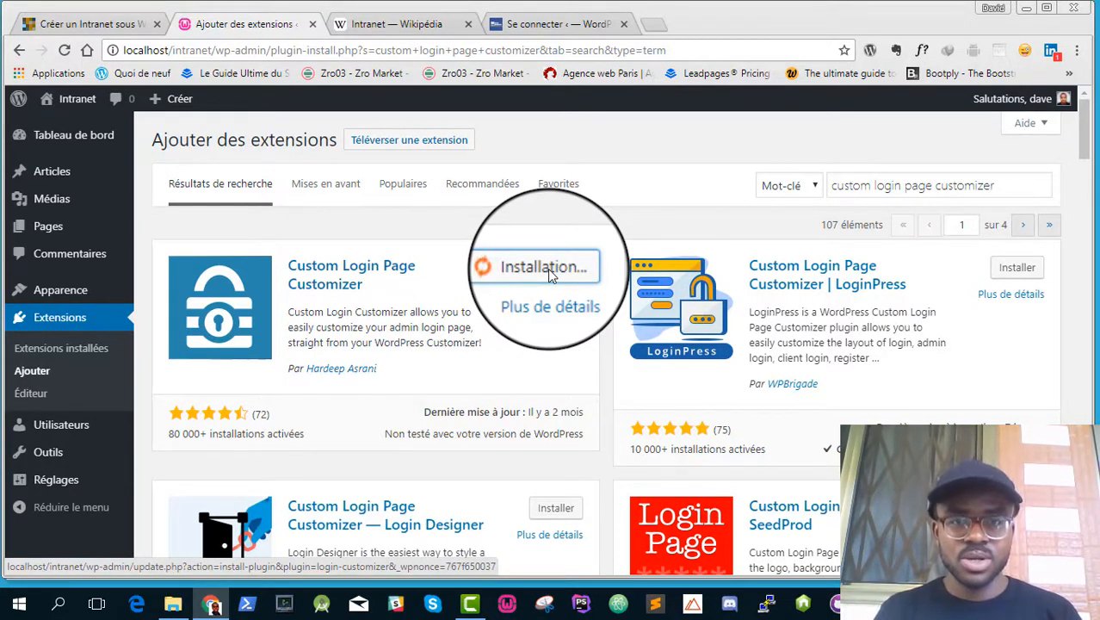
click(582, 31)
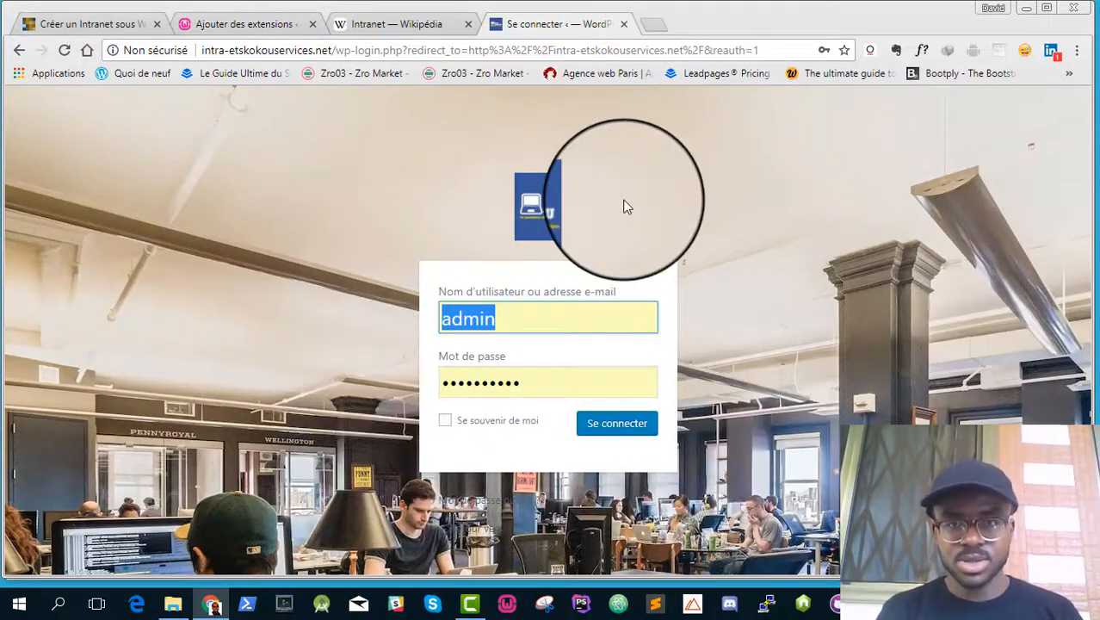
click(209, 28)
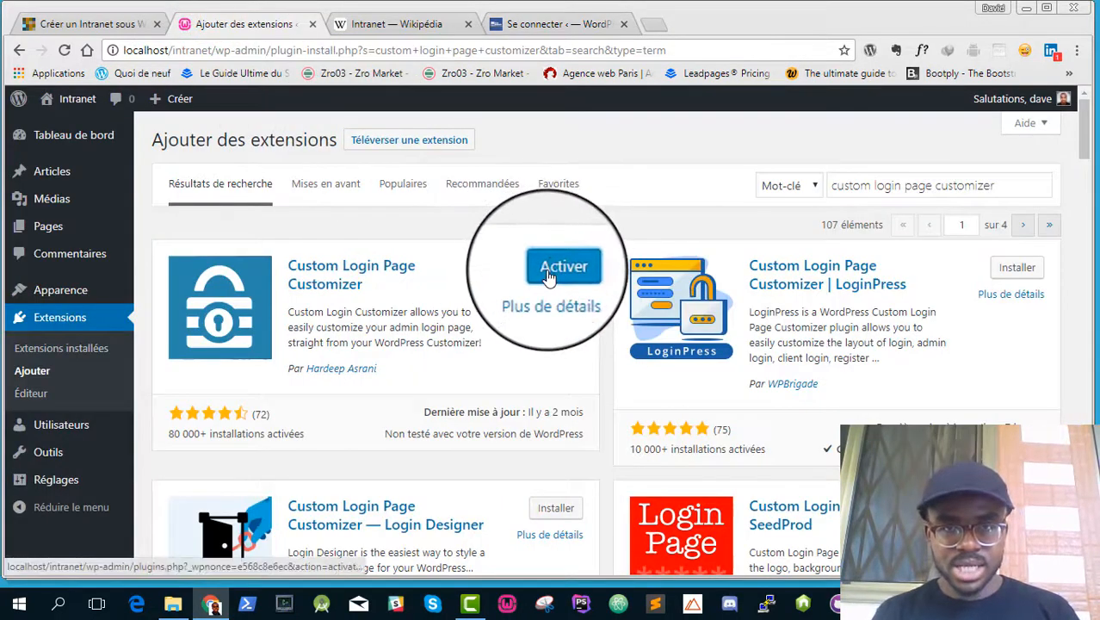
click(551, 271)
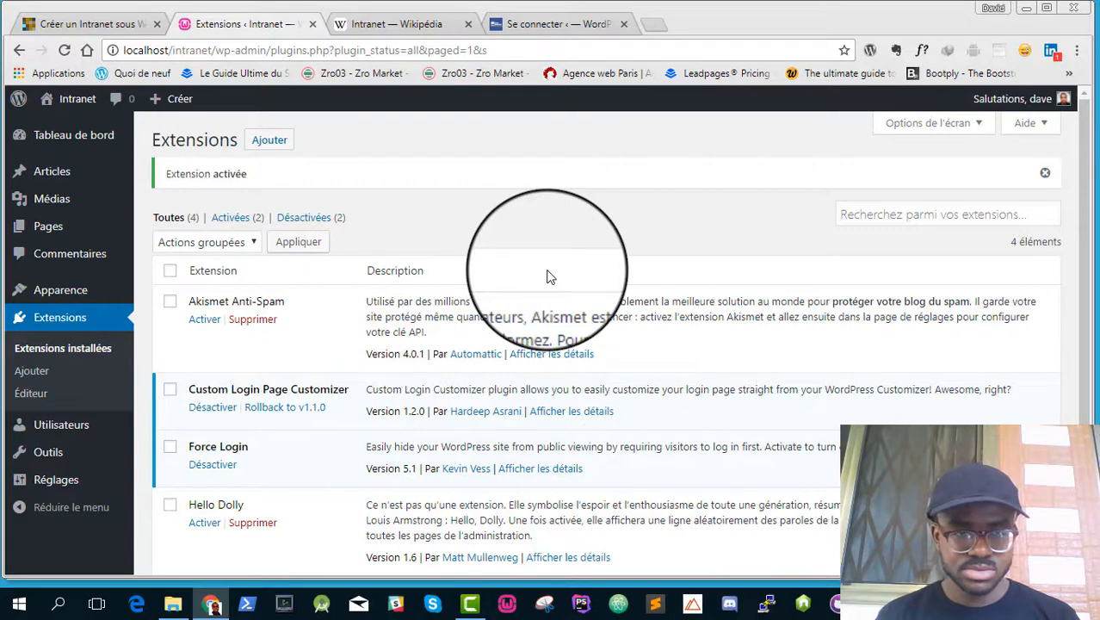
scroll(549, 276, down, 3)
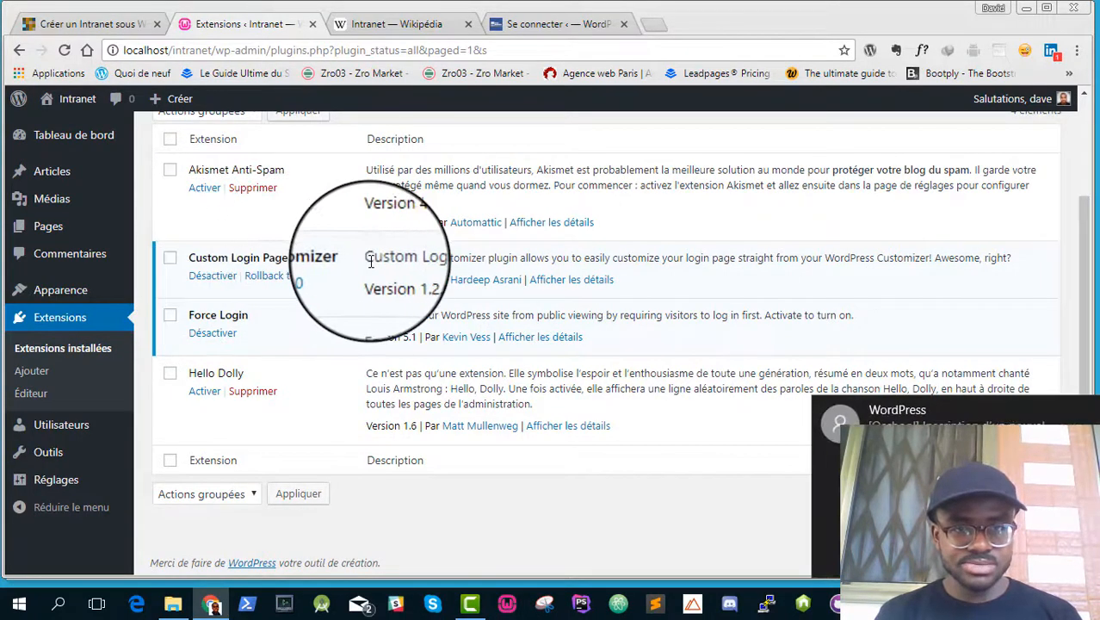
click(1091, 415)
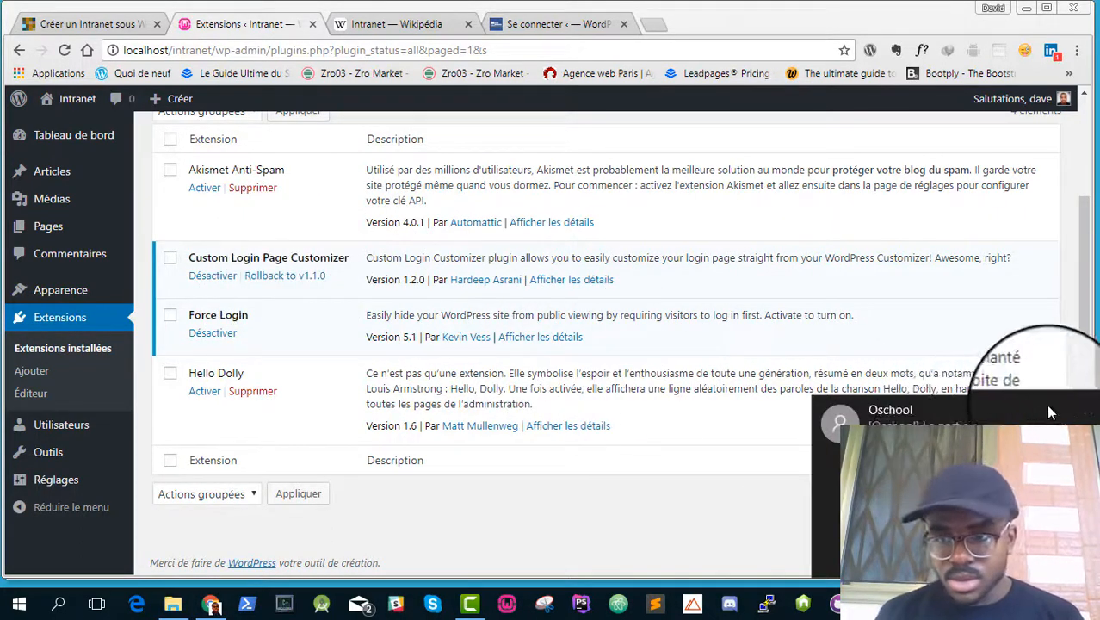
click(1087, 410)
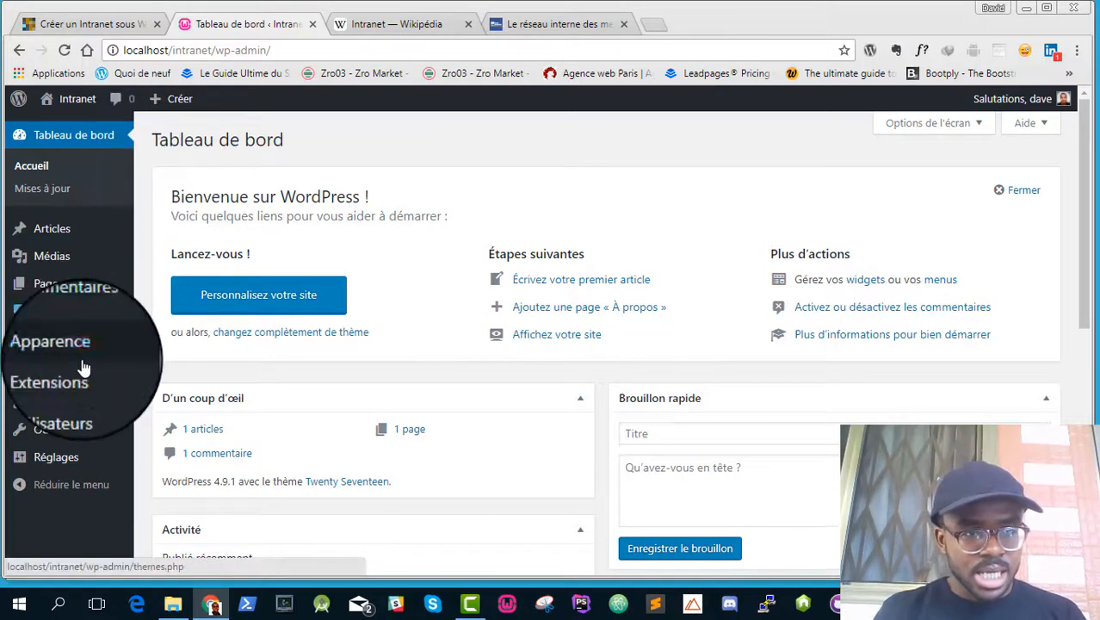
- Search the installable extensions for "all in one intranet"
mouse_move(82, 363)
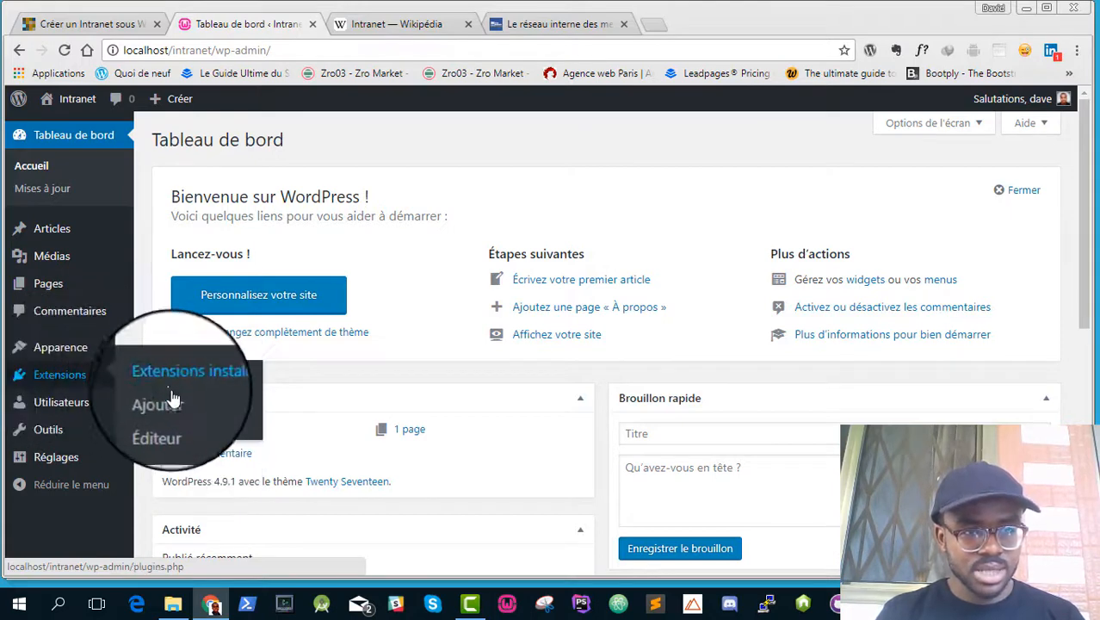
click(171, 400)
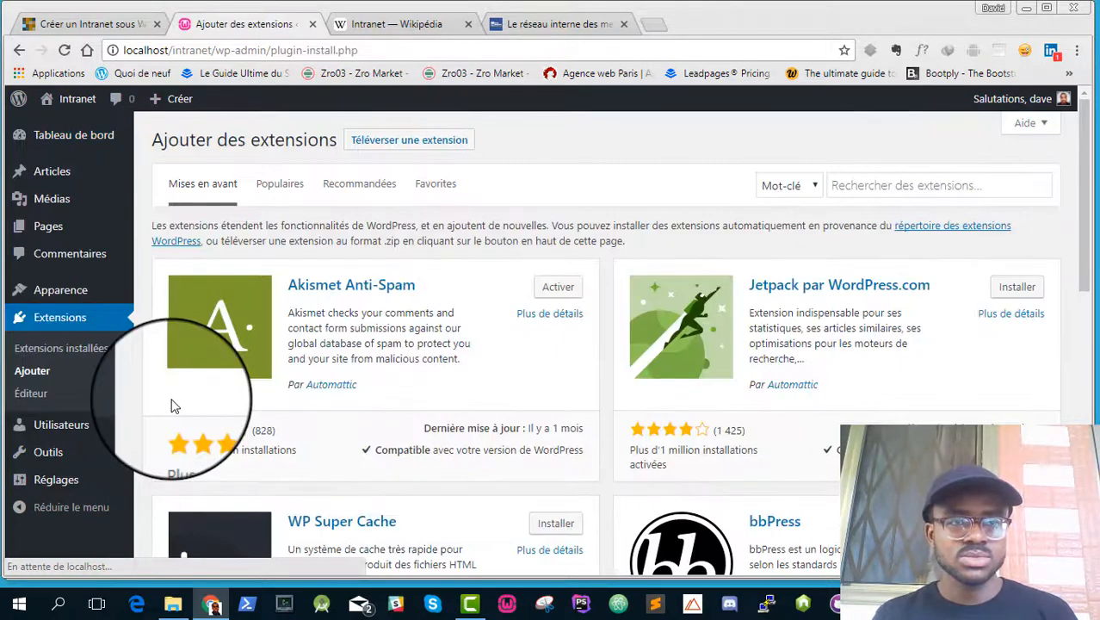
click(861, 187)
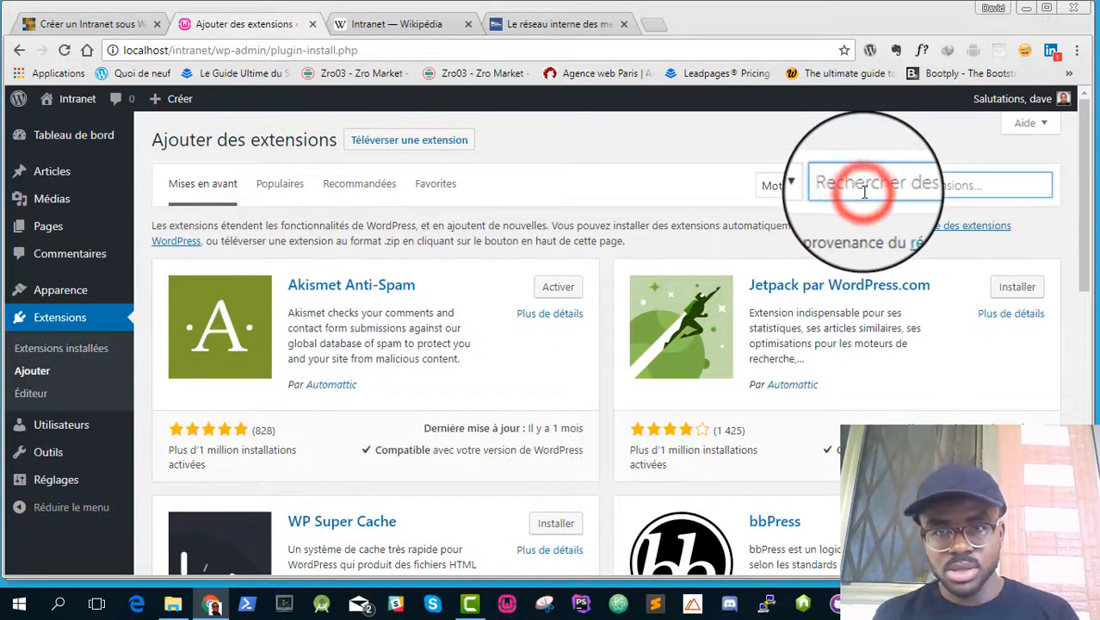
text(all in one intran)
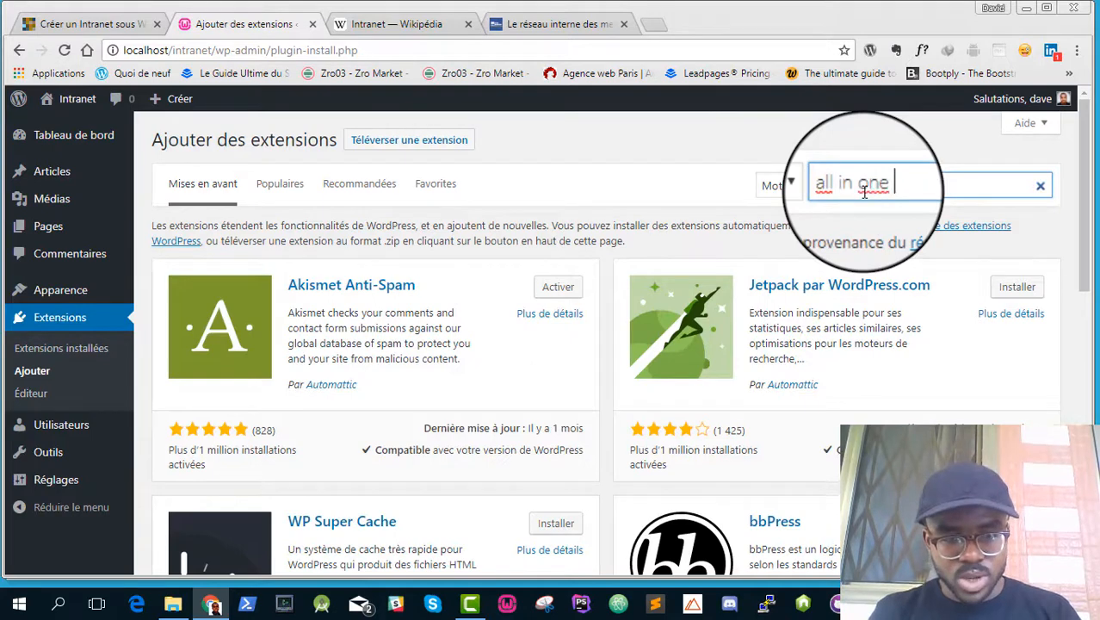
text(et)
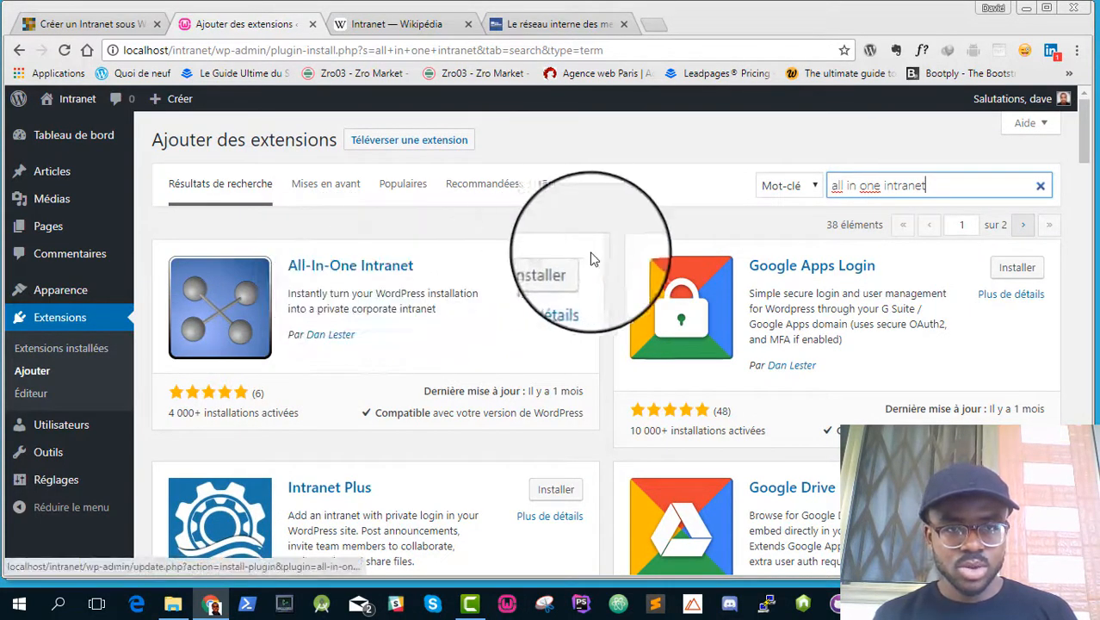
- Install and activate the All-In-One Intranet extension, and open its settings
click(564, 273)
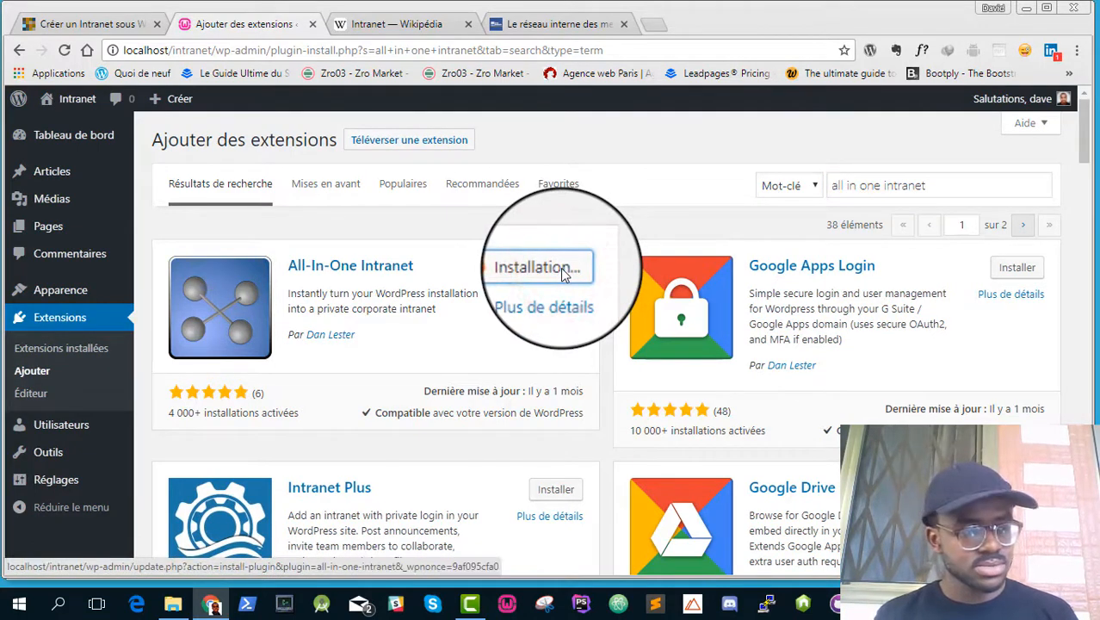
click(560, 269)
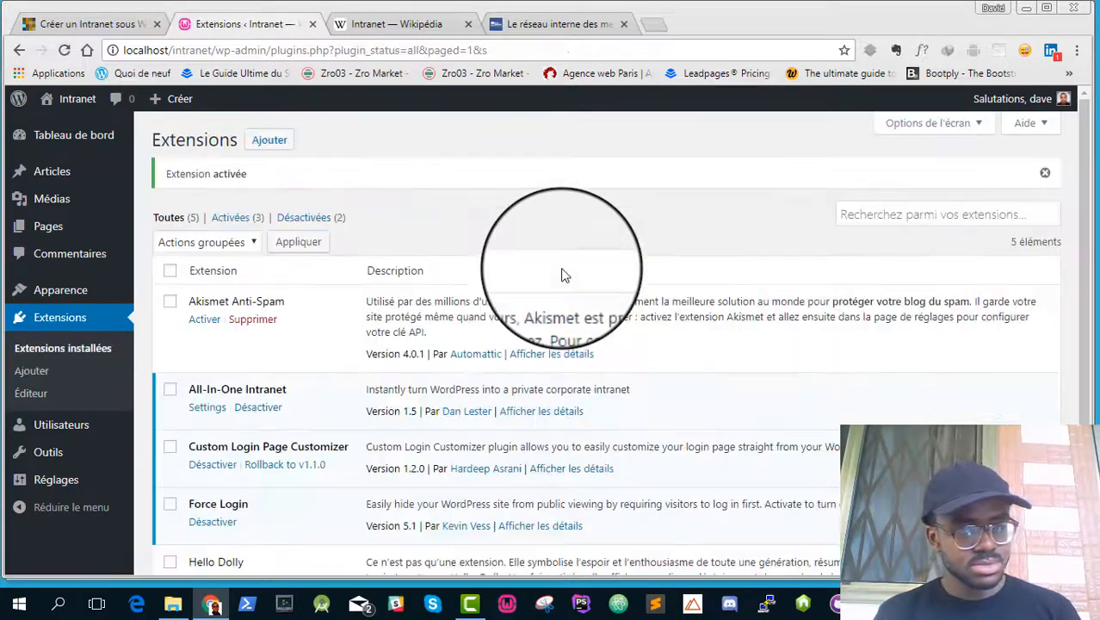
scroll(561, 271, down, 2)
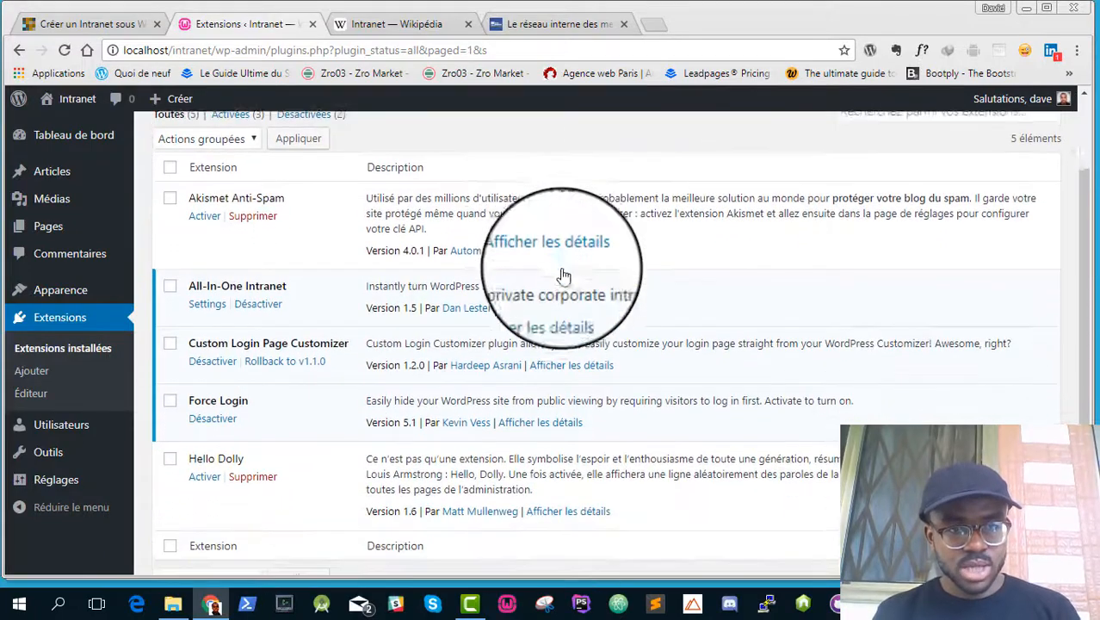
click(205, 315)
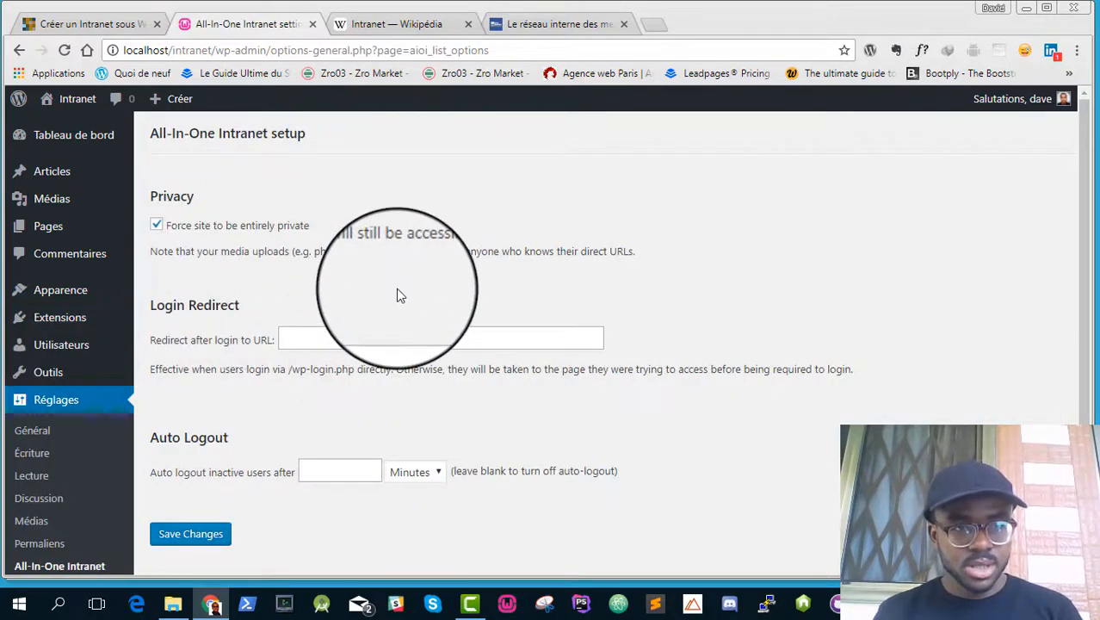
- Set the All-In-One Intranet redirect URL after login to localhost/intranet
scroll(396, 288, down, 1)
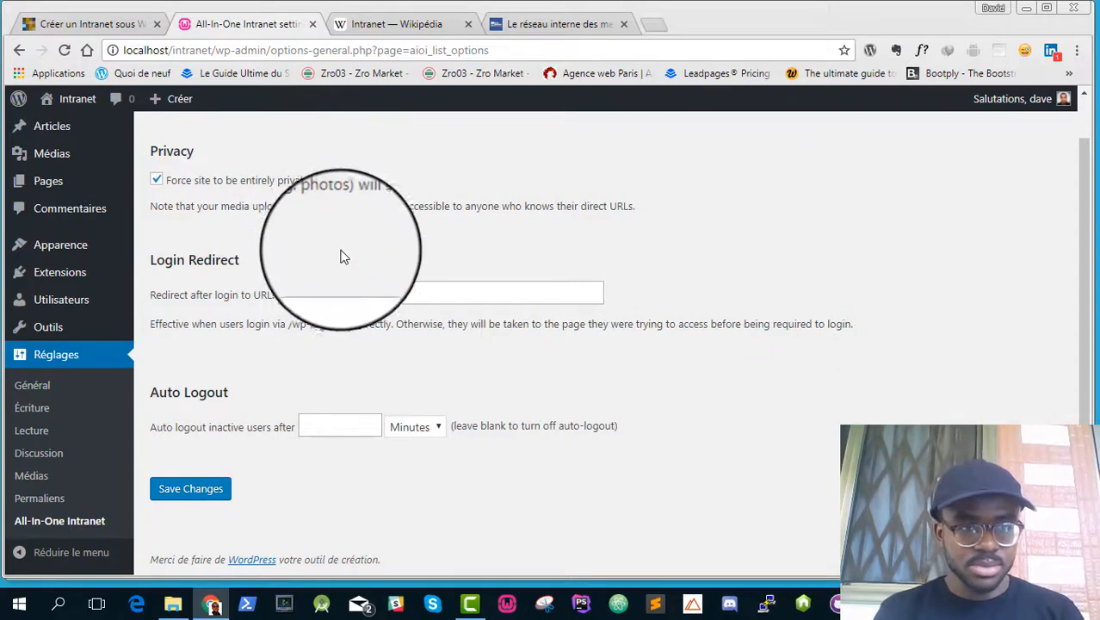
click(342, 295)
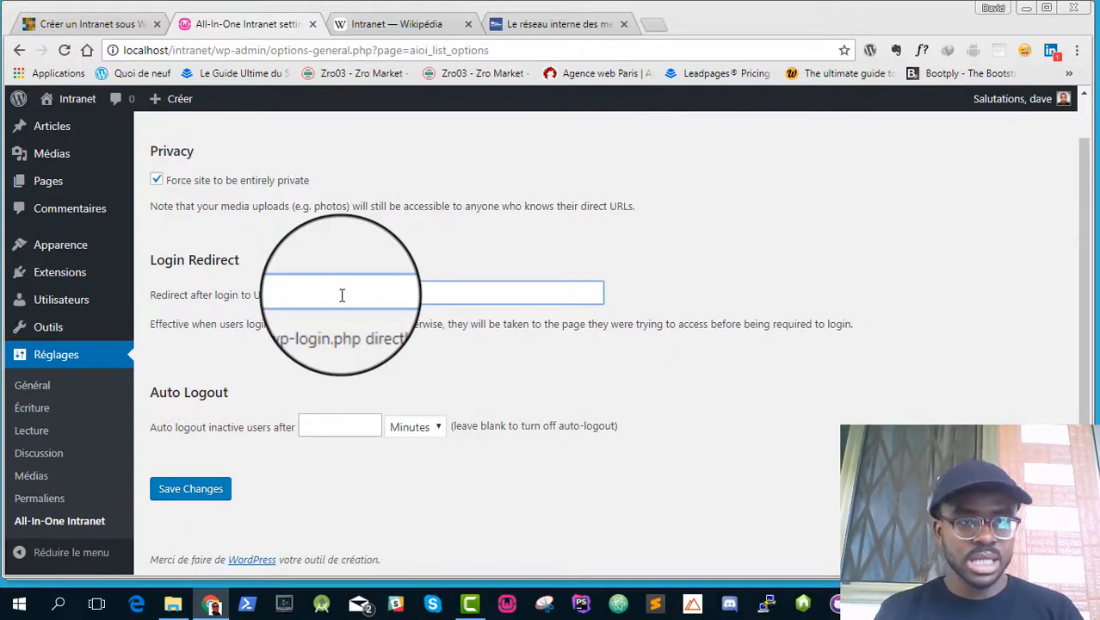
text(local)
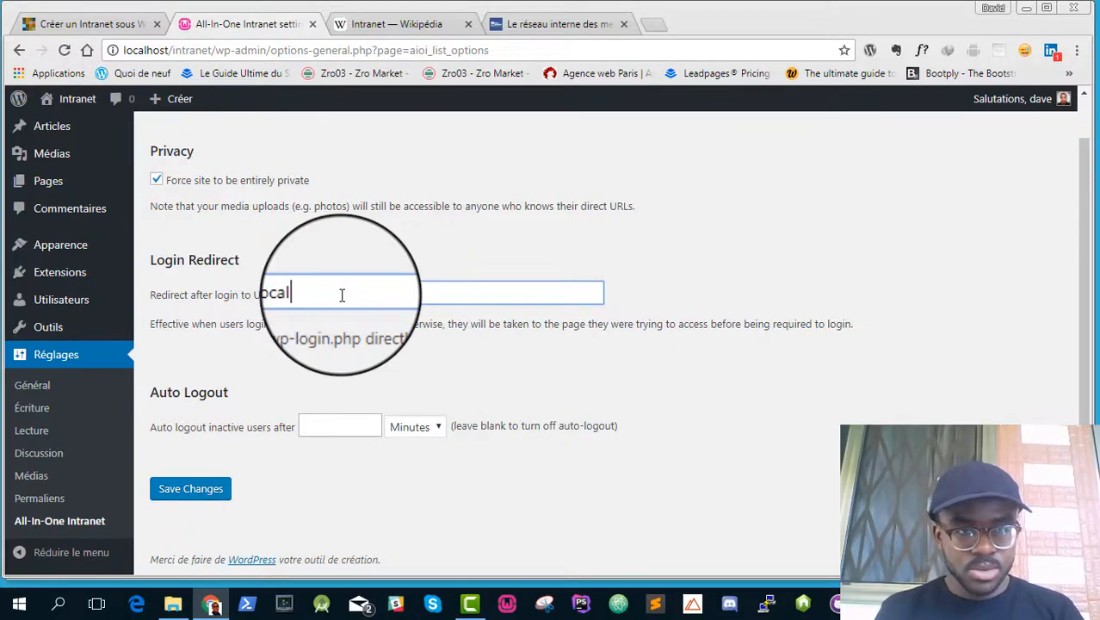
text(host)
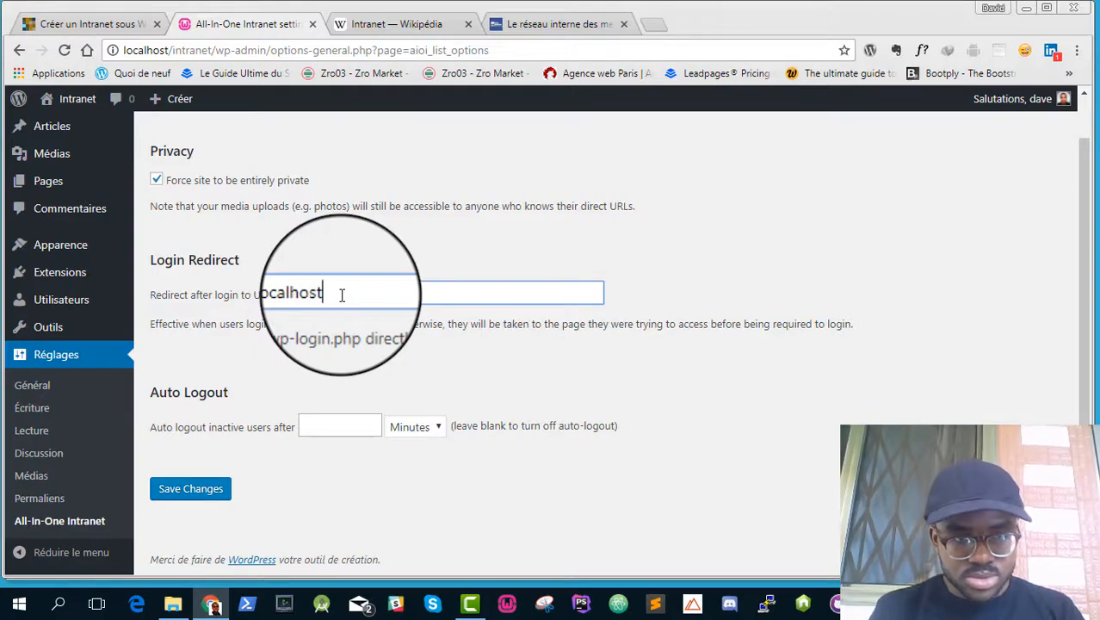
text(/)
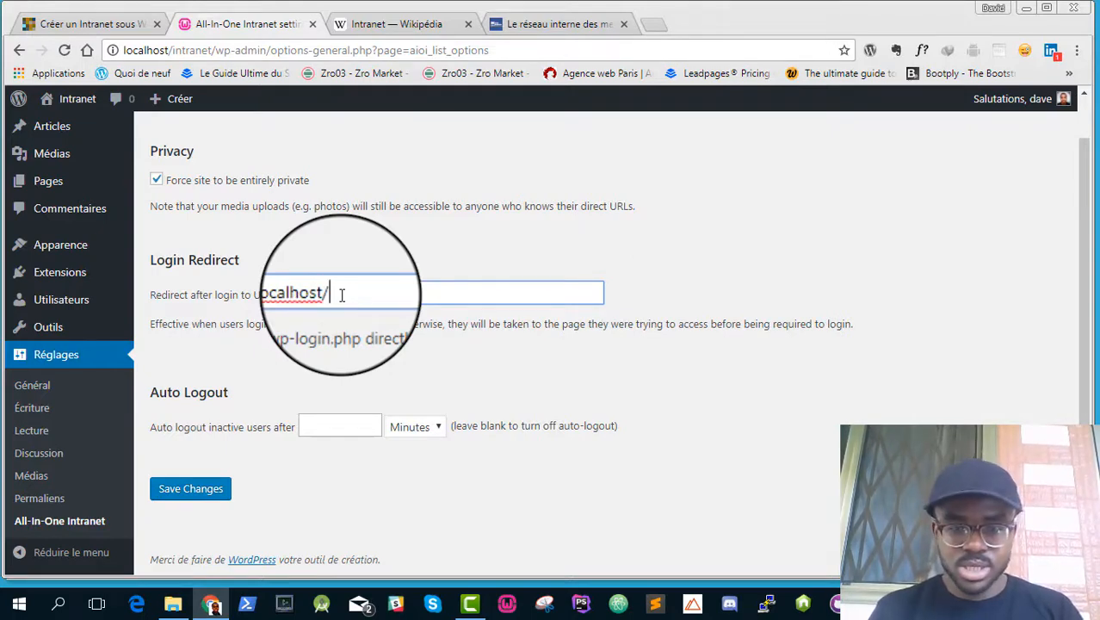
text(intranet)
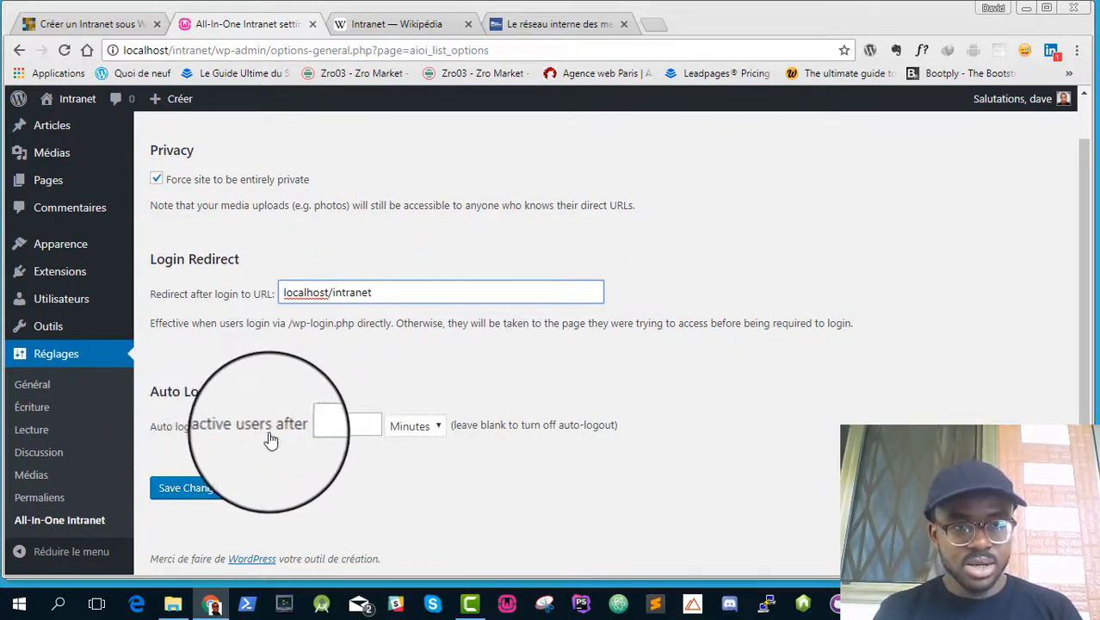
- Set inactive users to be logged out automatically after 5 minutes, and save the All-In-One Intranet settings
click(328, 428)
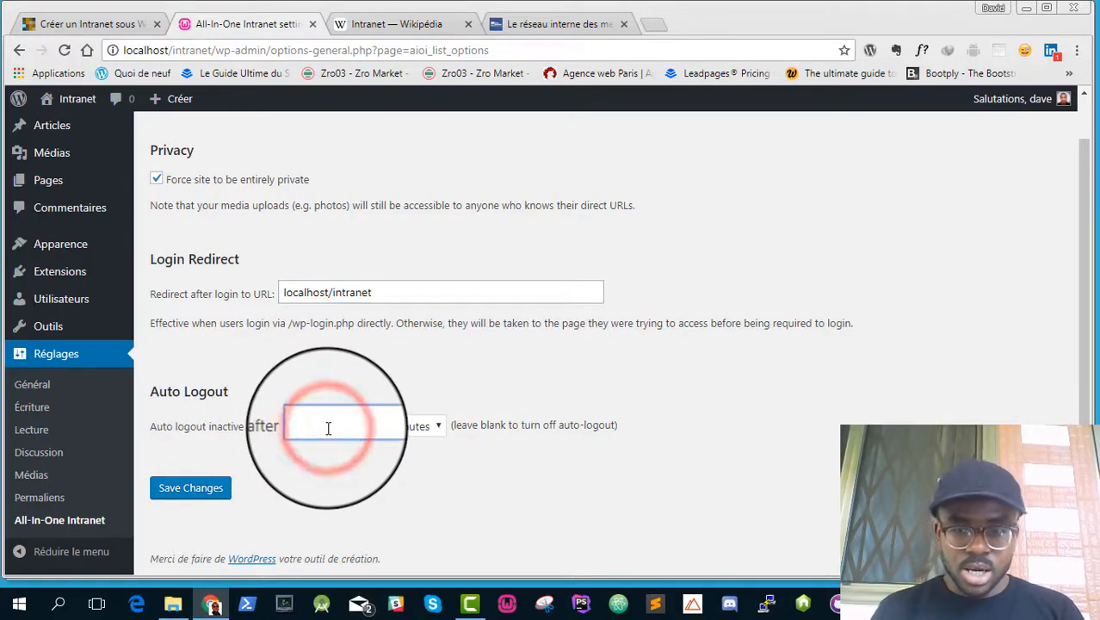
text(5)
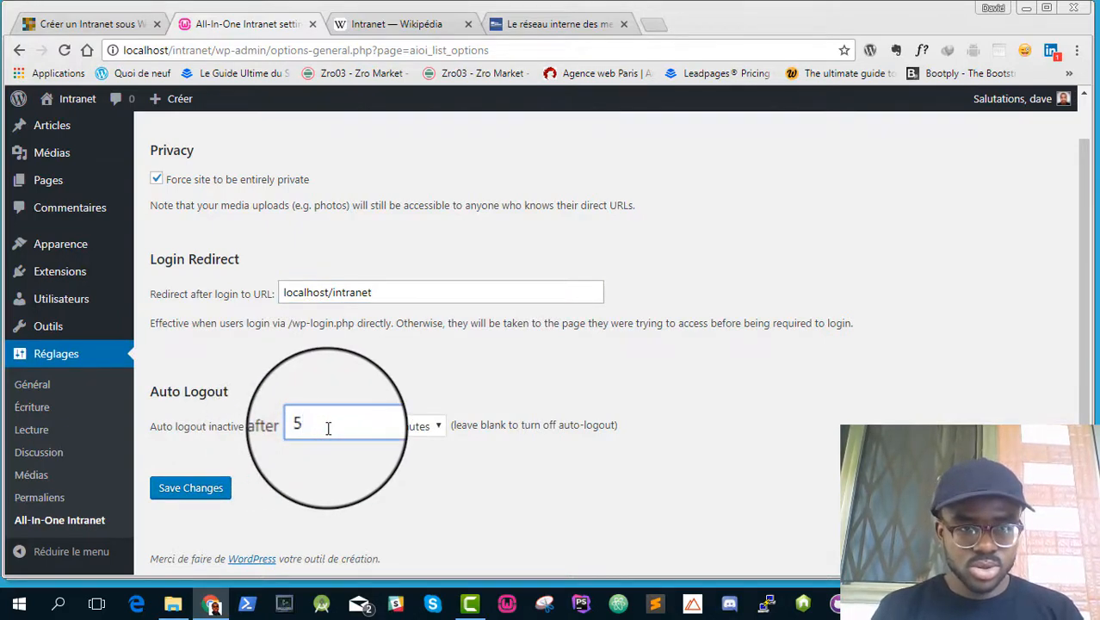
click(197, 494)
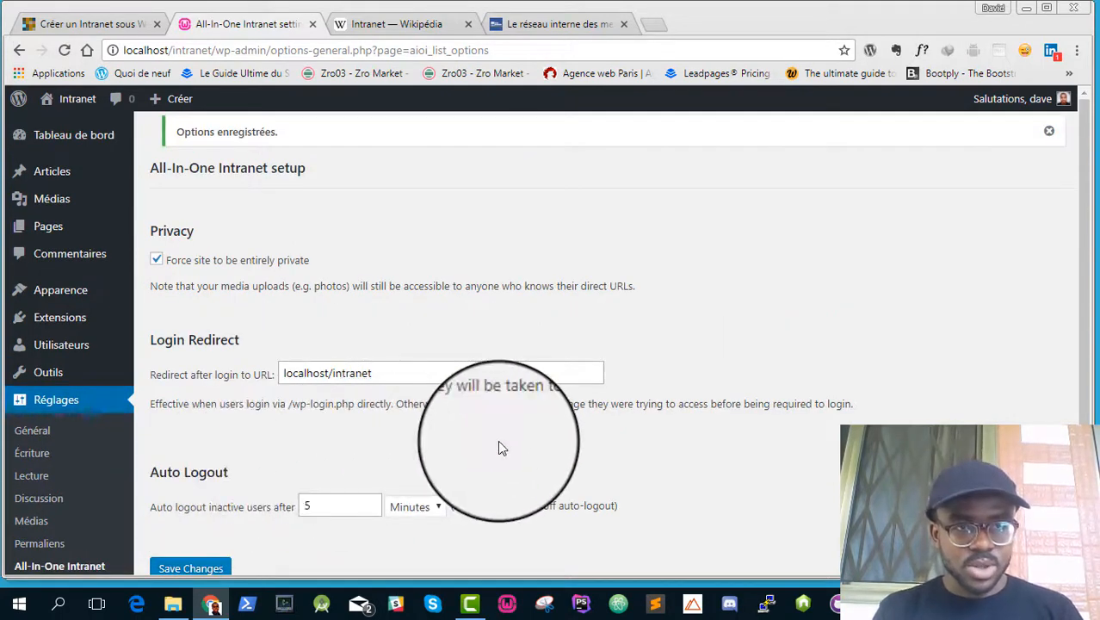
scroll(498, 440, down, 1)
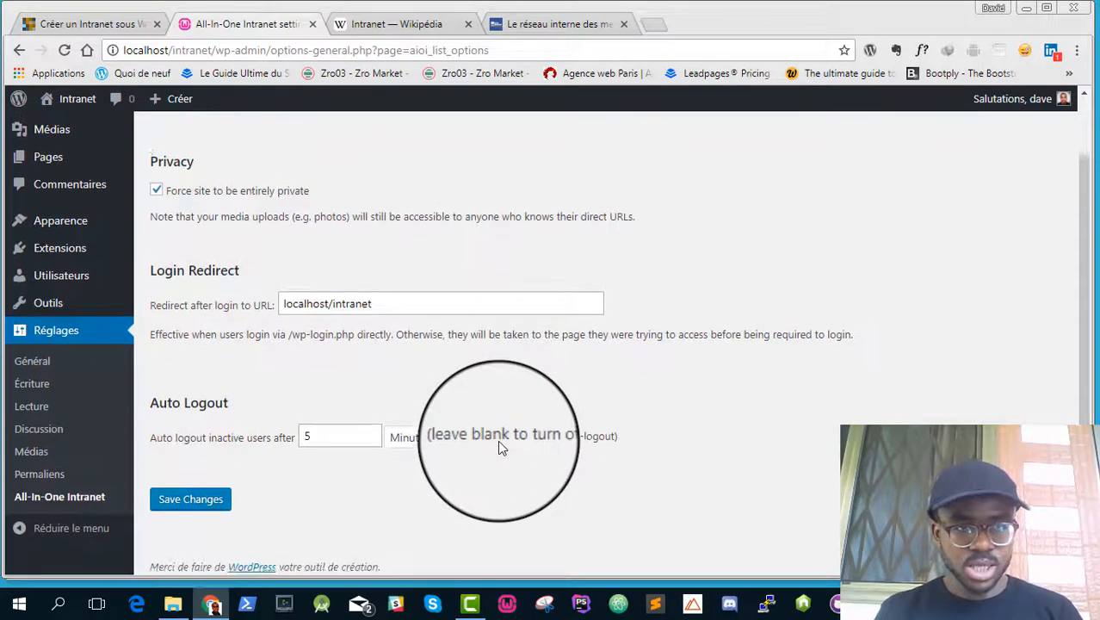
scroll(498, 440, up, 1)
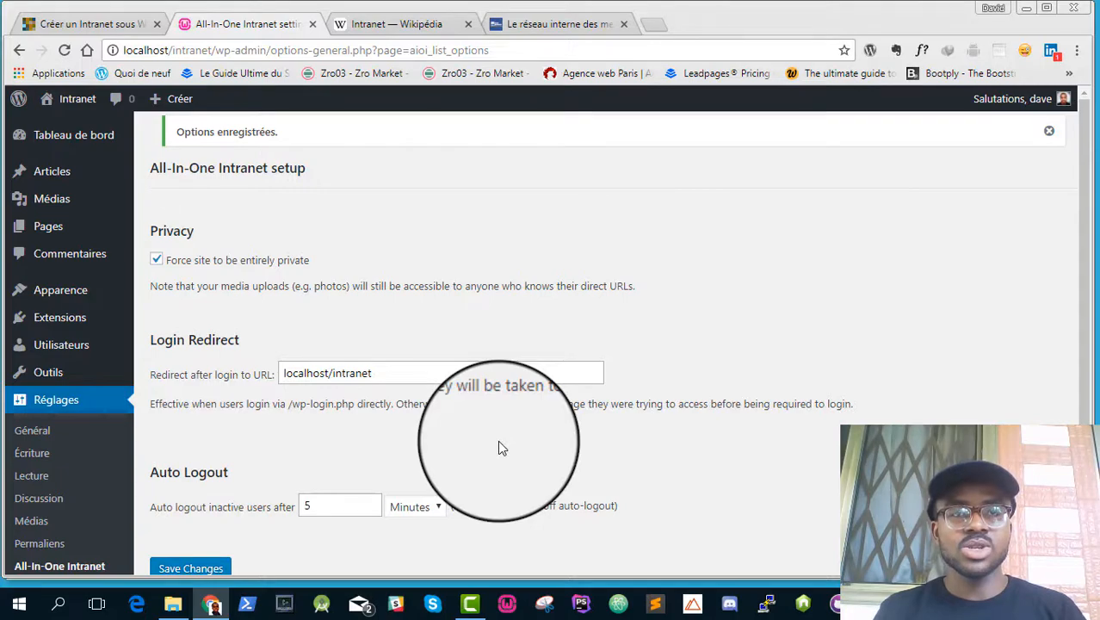
- Read the community environment section of the lafabriquedeblogs.com intranet article, and return to the local Intranet site's admin
click(101, 31)
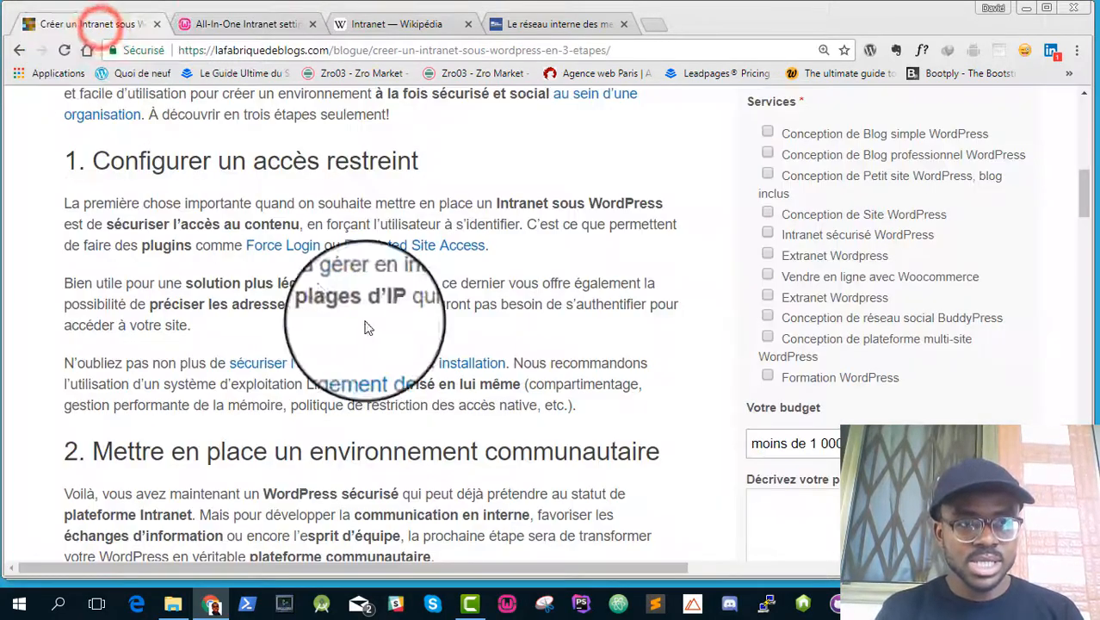
scroll(211, 449, down, 2)
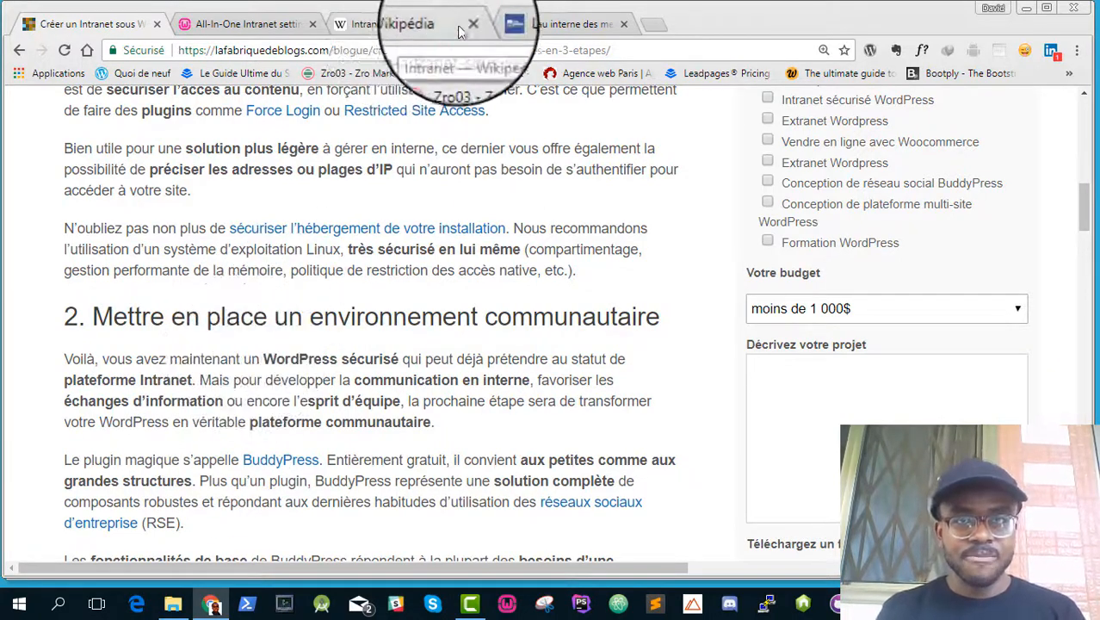
click(224, 26)
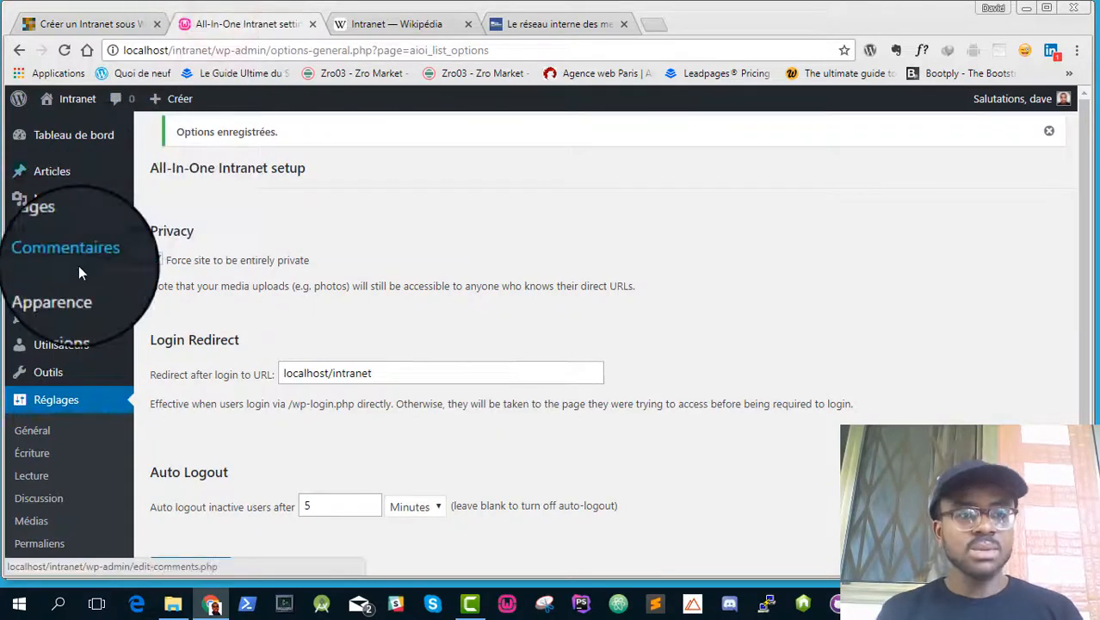
- Search the installable extensions for "buddypress"
mouse_move(35, 314)
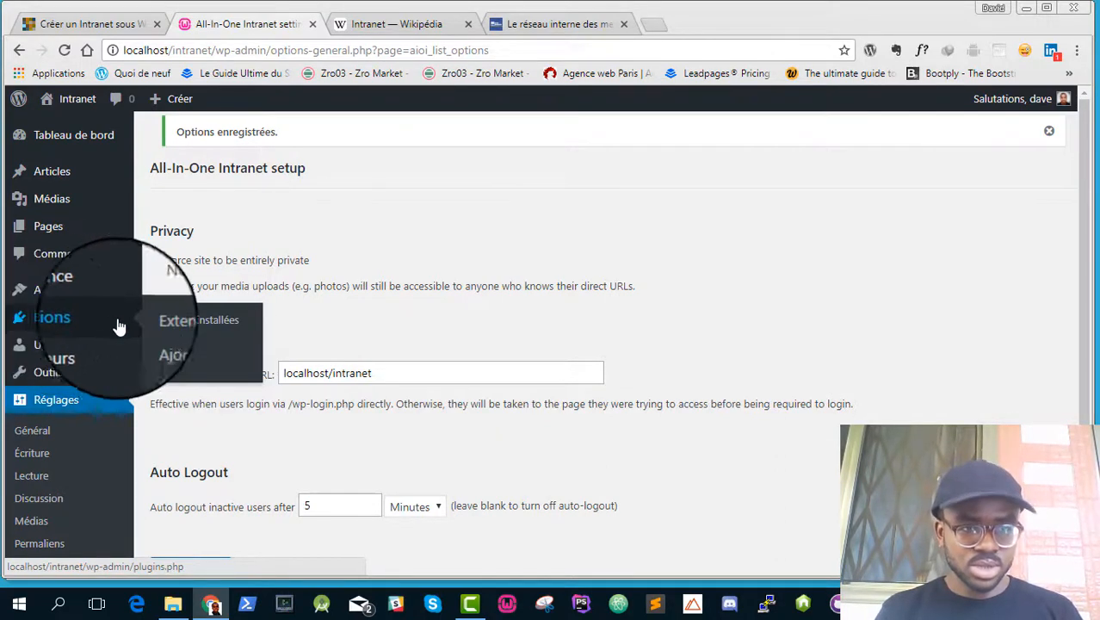
click(167, 343)
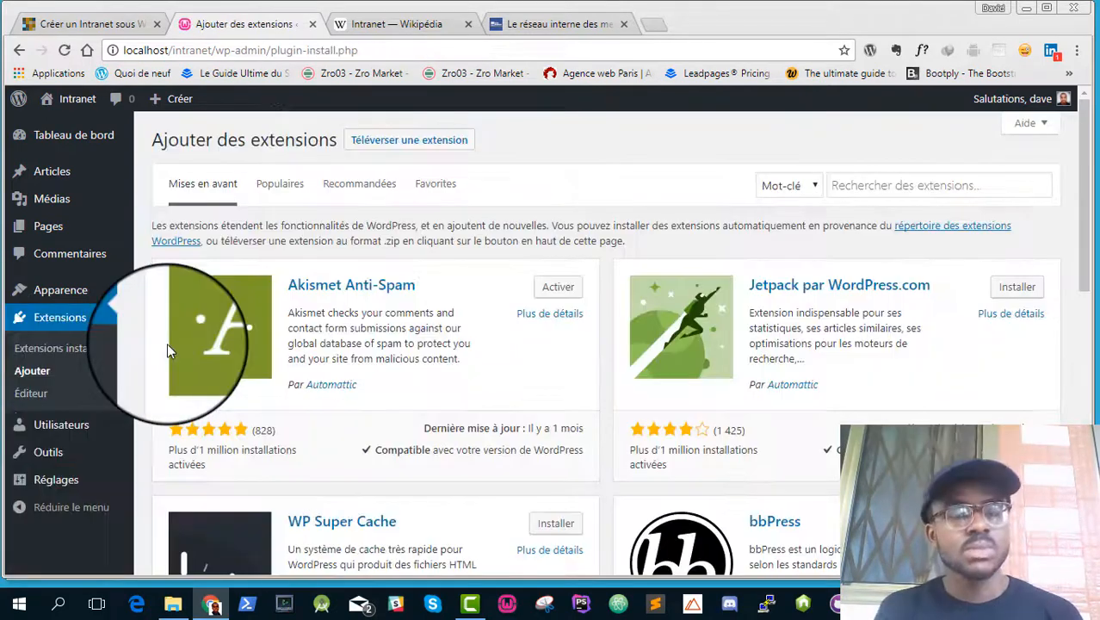
click(853, 188)
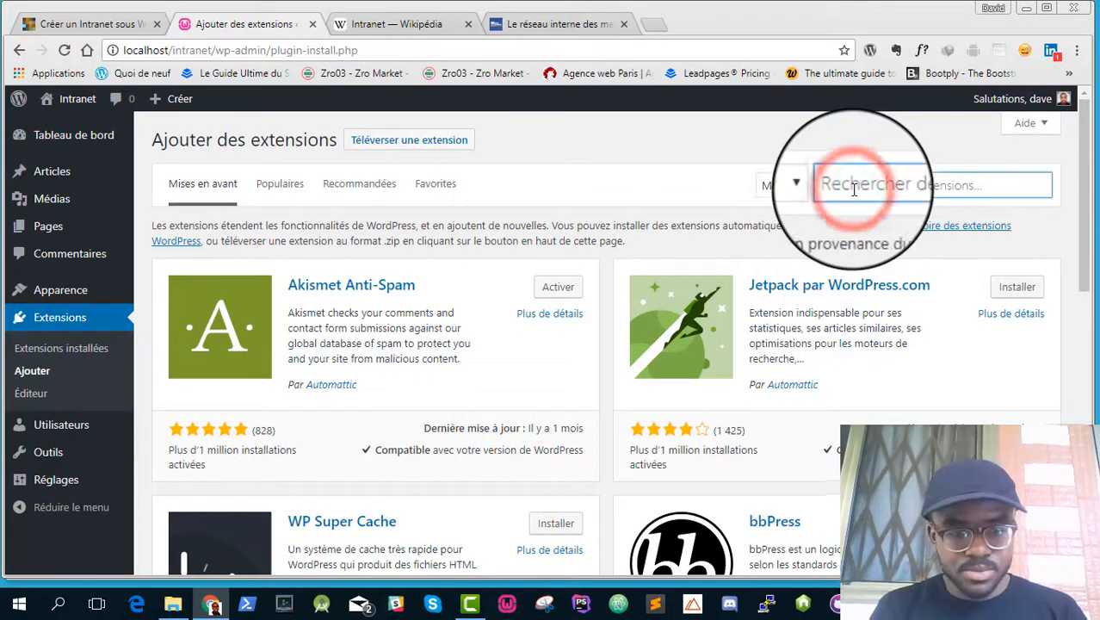
text(budd)
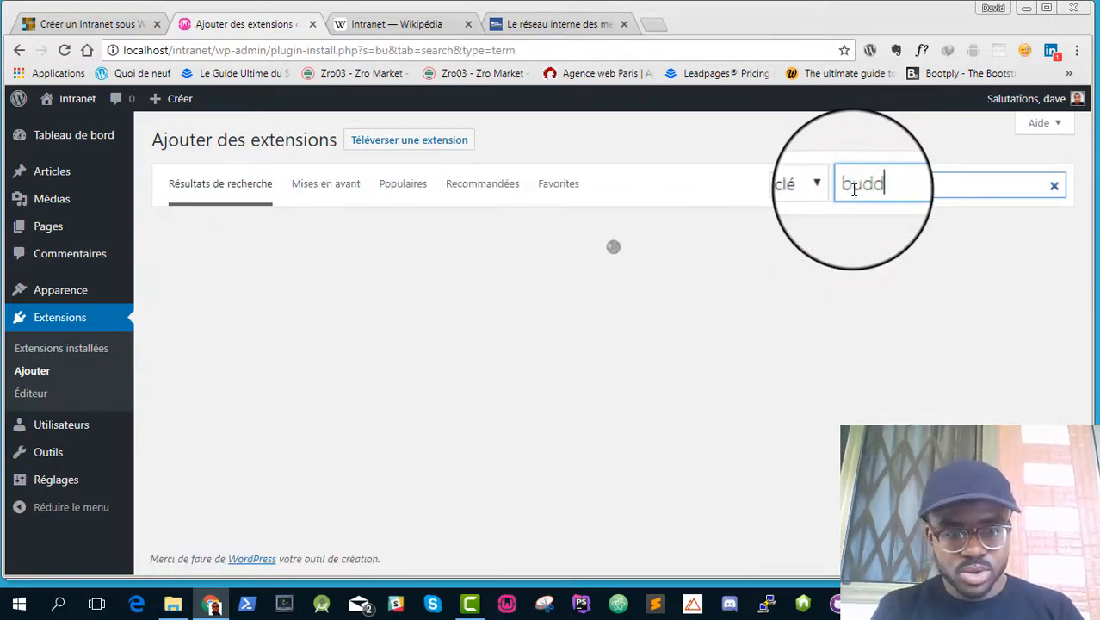
text(ypress)
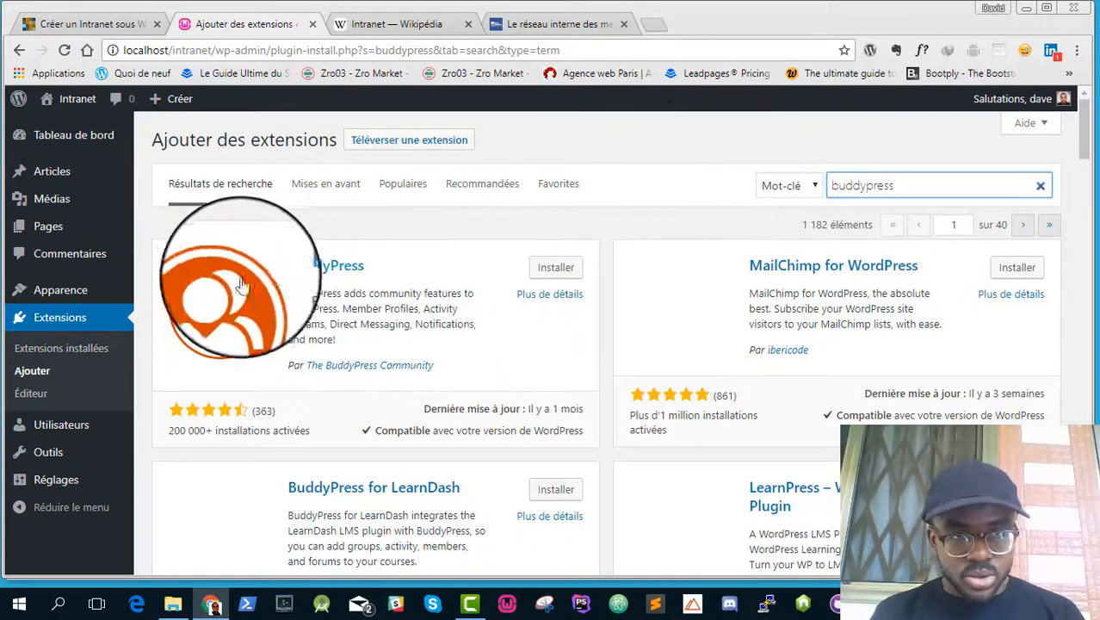
- Install the BuddyPress extension and activate it in a new browser tab
click(555, 268)
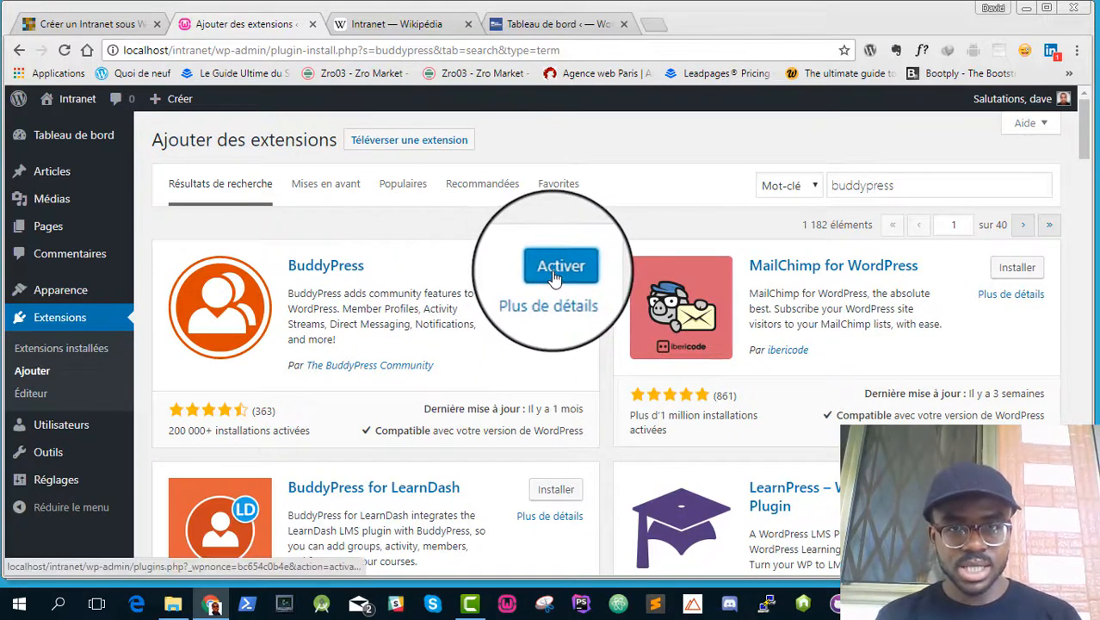
right_click(555, 273)
click(585, 286)
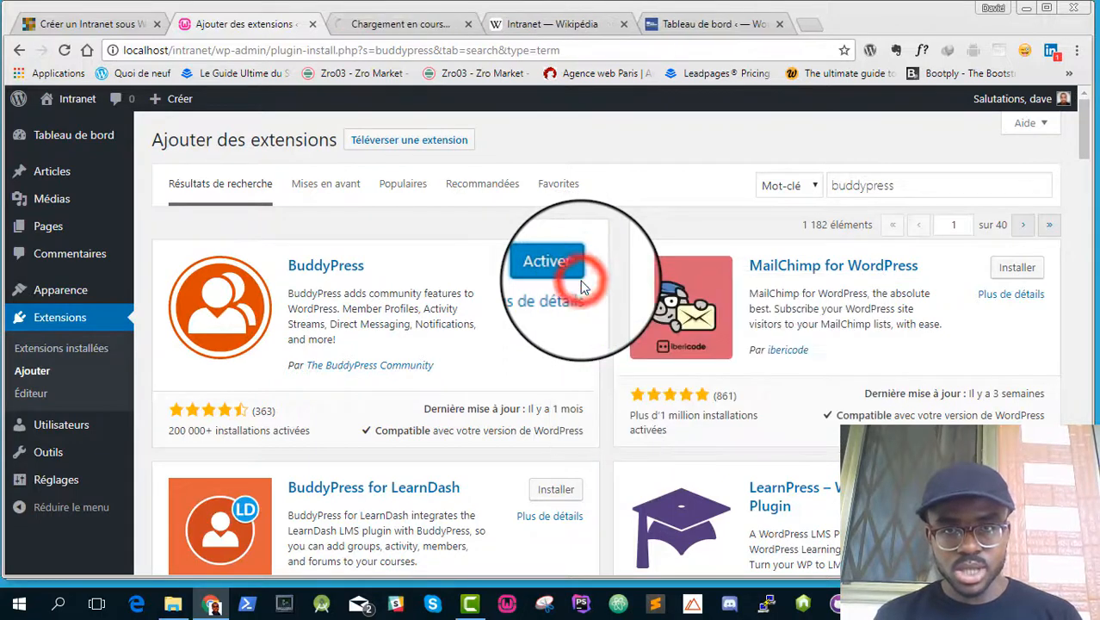
- Search the installable extensions for "buddydrive" and start installing the first BuddyDrive extension found
click(884, 185)
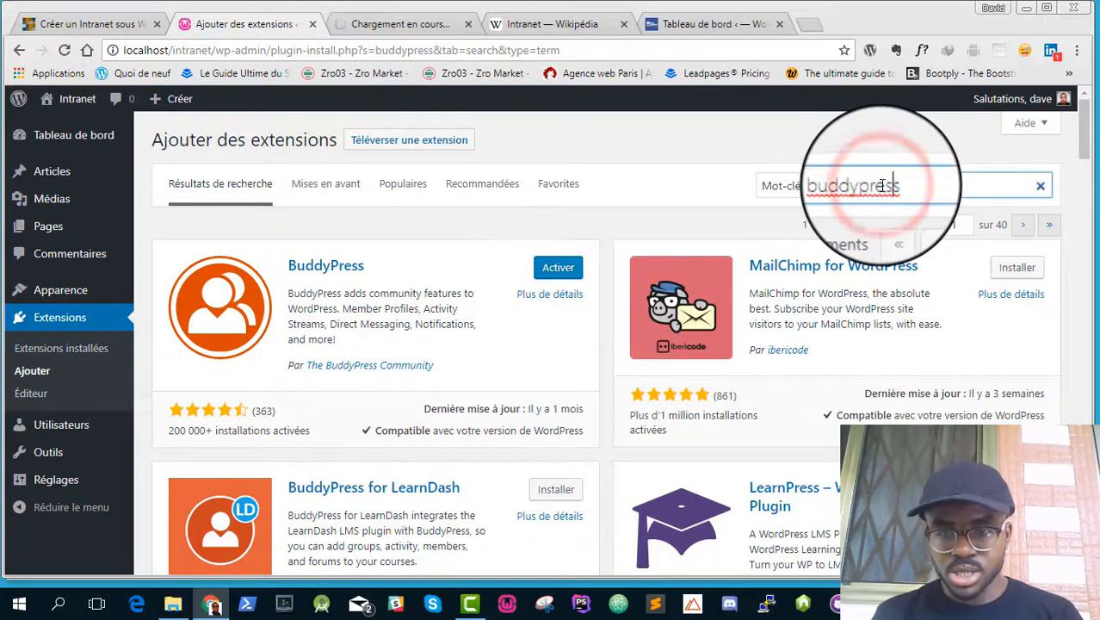
key(Delete)
key(Delete)
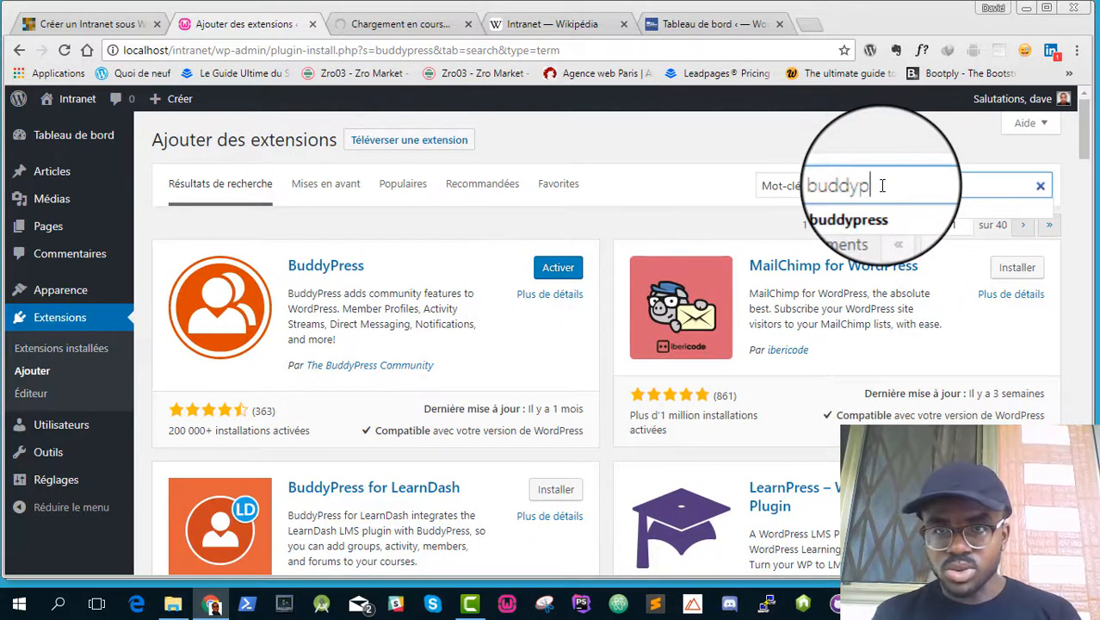
key(BackSpace)
text(pr)
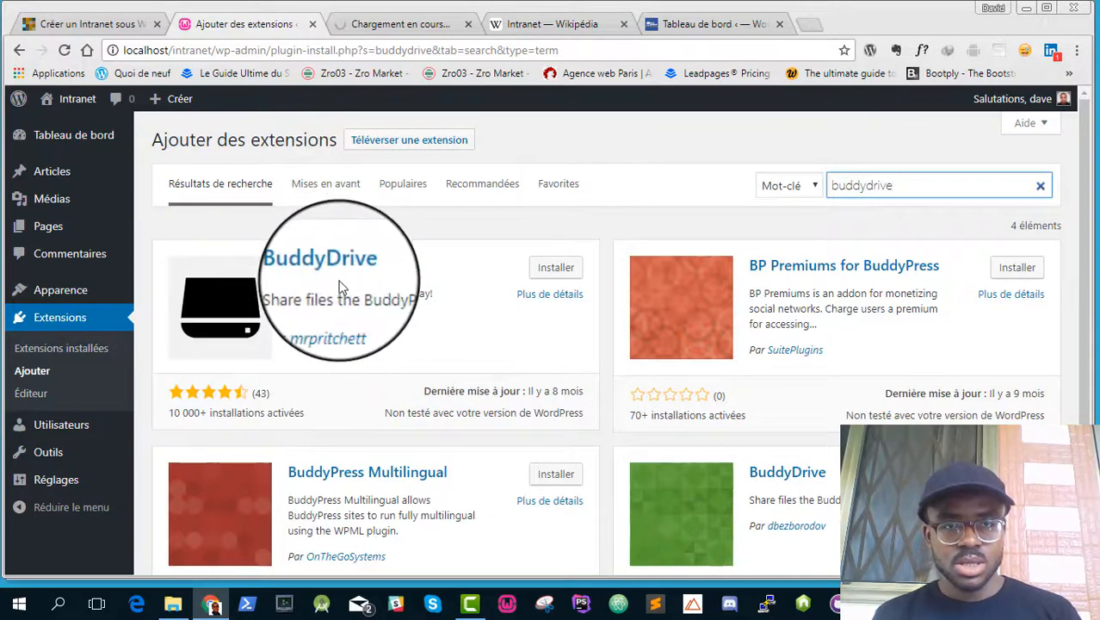
click(551, 268)
- Look through the BuddyPress welcome page, from its getting-started links to the notes for developers and site creators
click(391, 23)
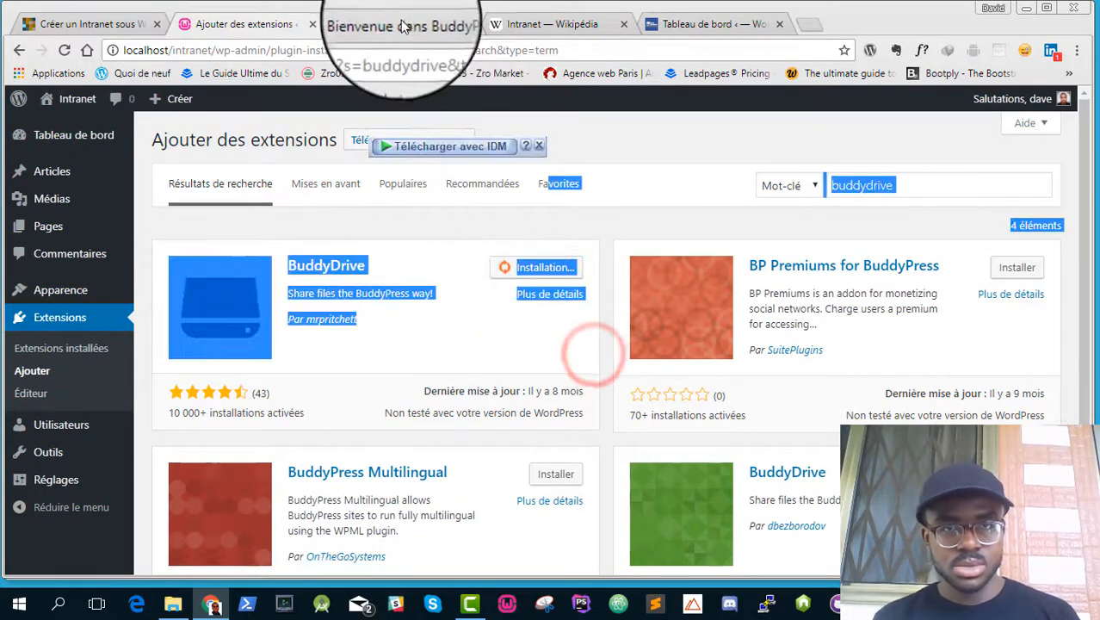
scroll(485, 301, down, 2)
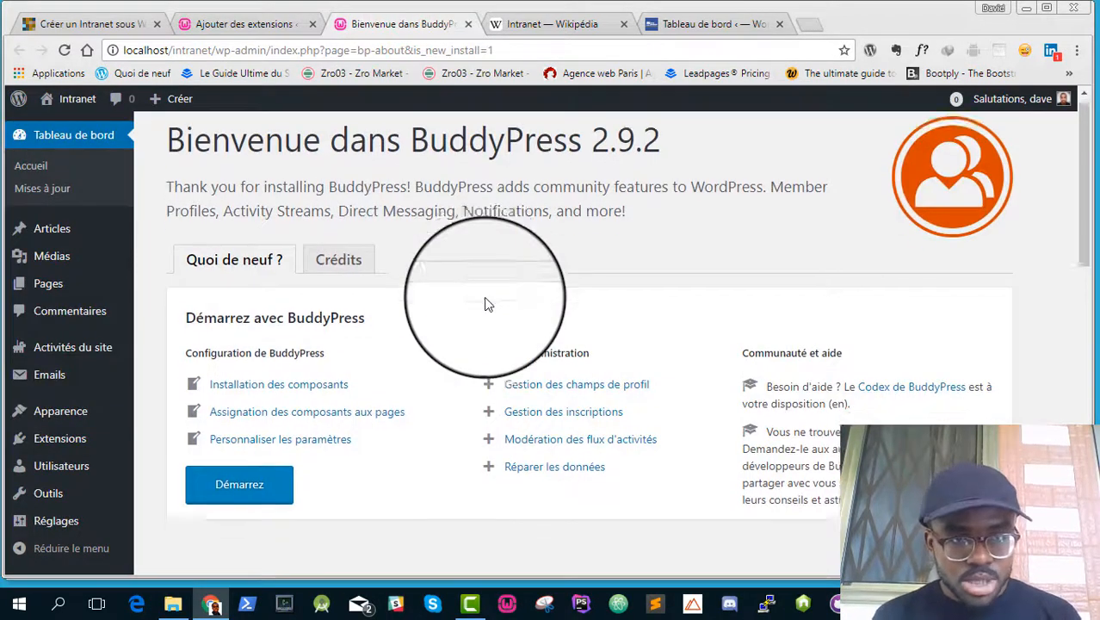
scroll(487, 303, down, 6)
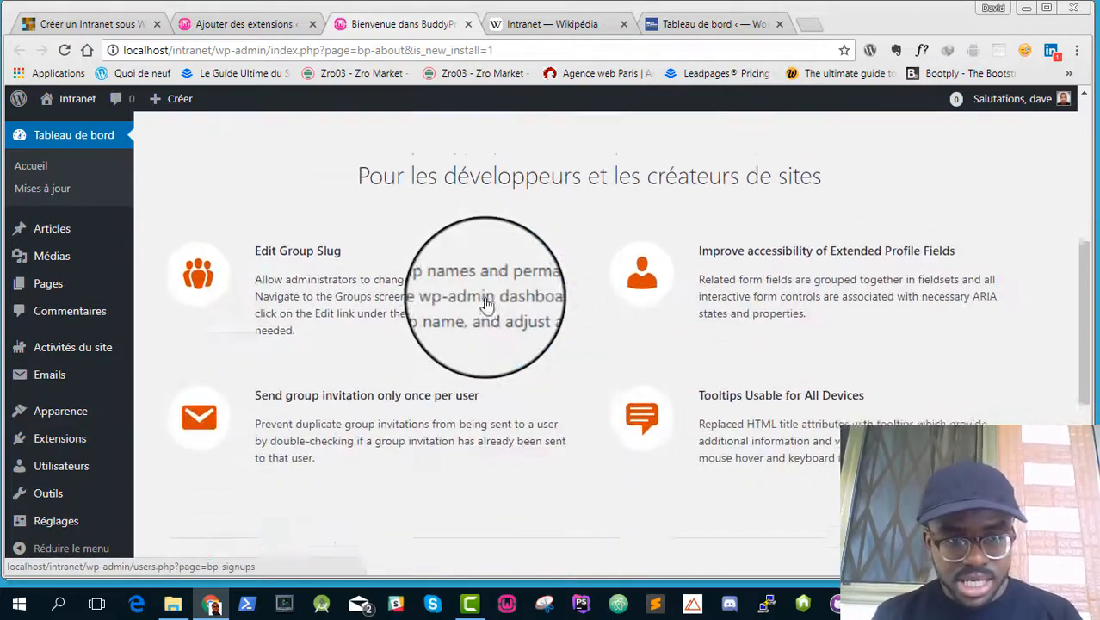
scroll(487, 303, up, 1)
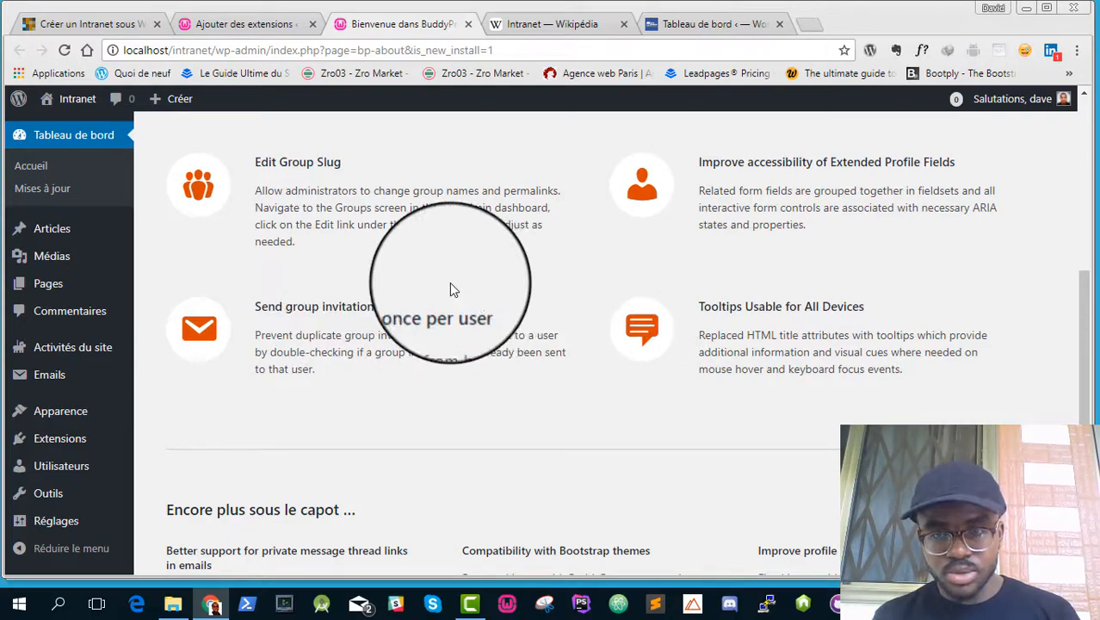
scroll(450, 281, up, 3)
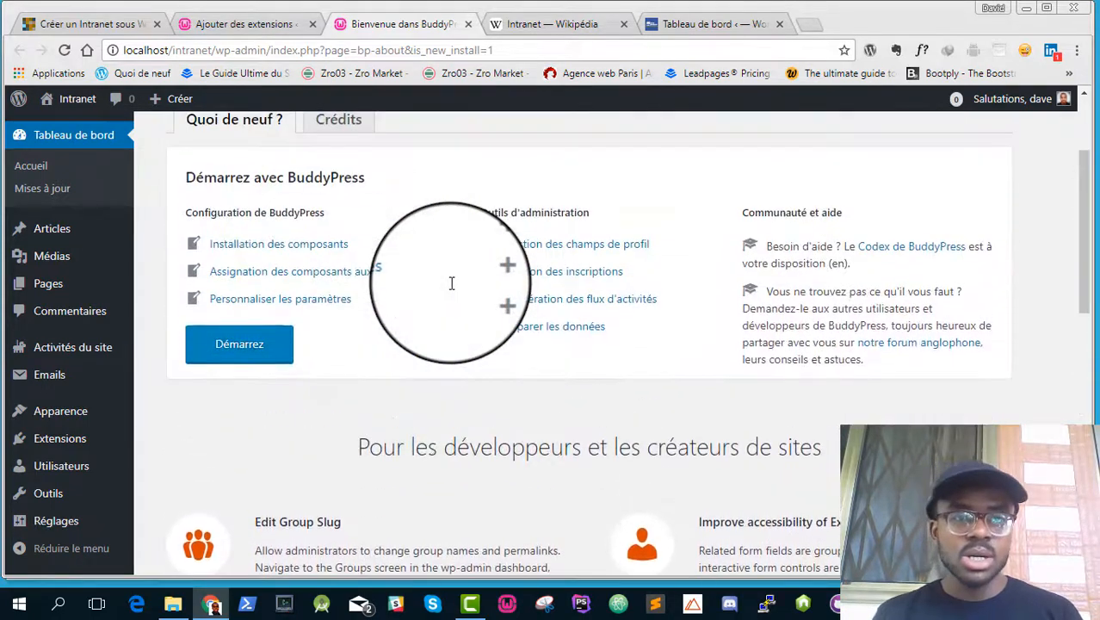
scroll(449, 284, up, 2)
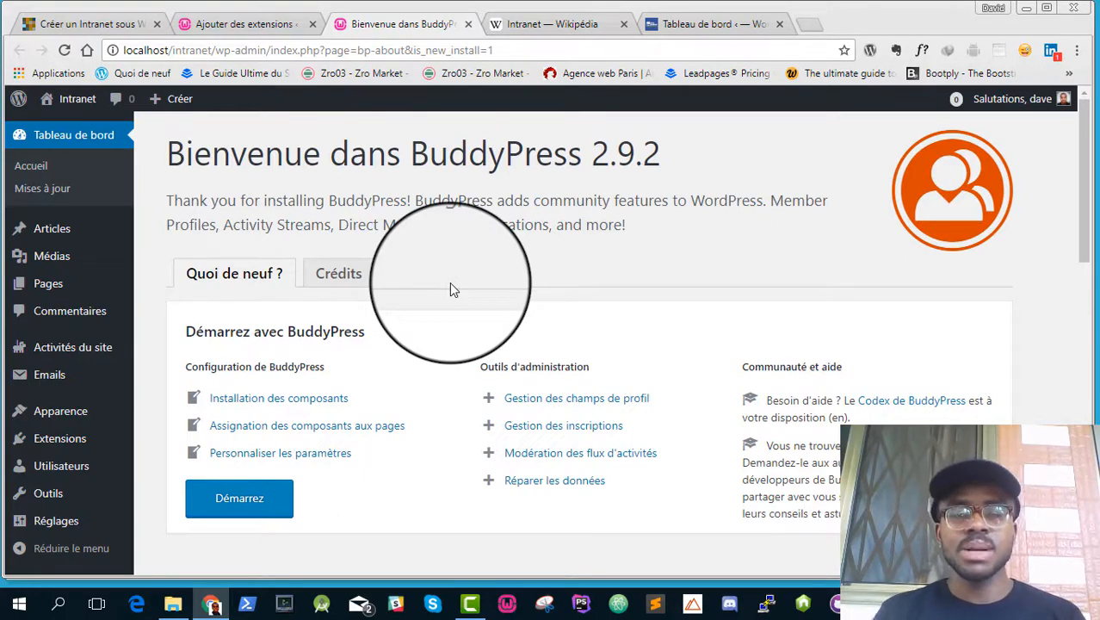
- Return to the extension search results and activate the BuddyDrive extension by mrpritchett
click(559, 25)
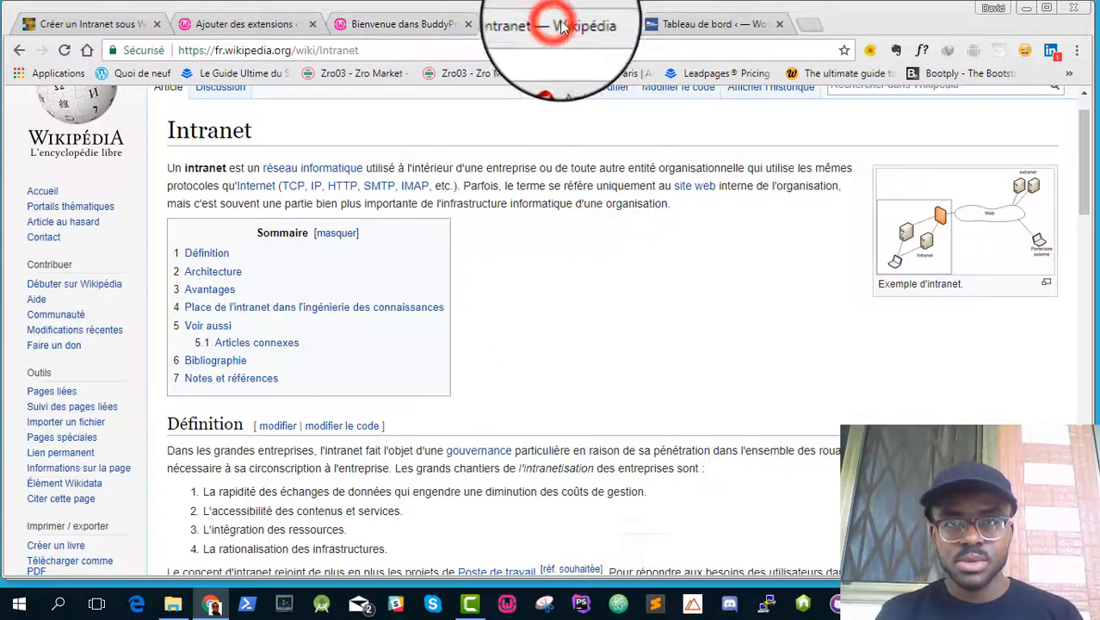
click(413, 24)
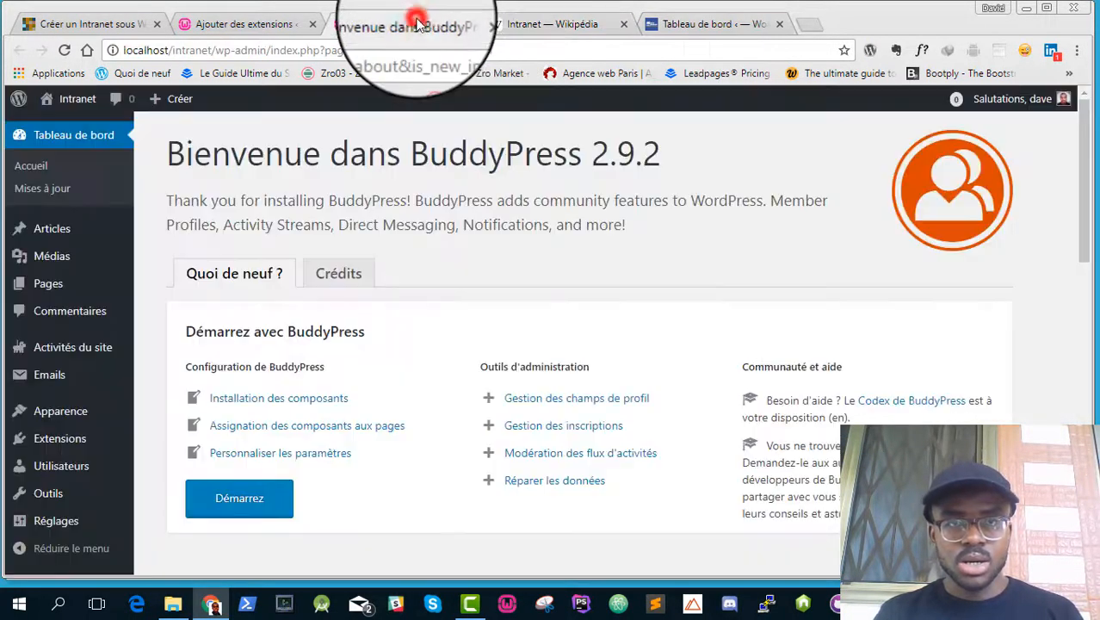
click(303, 27)
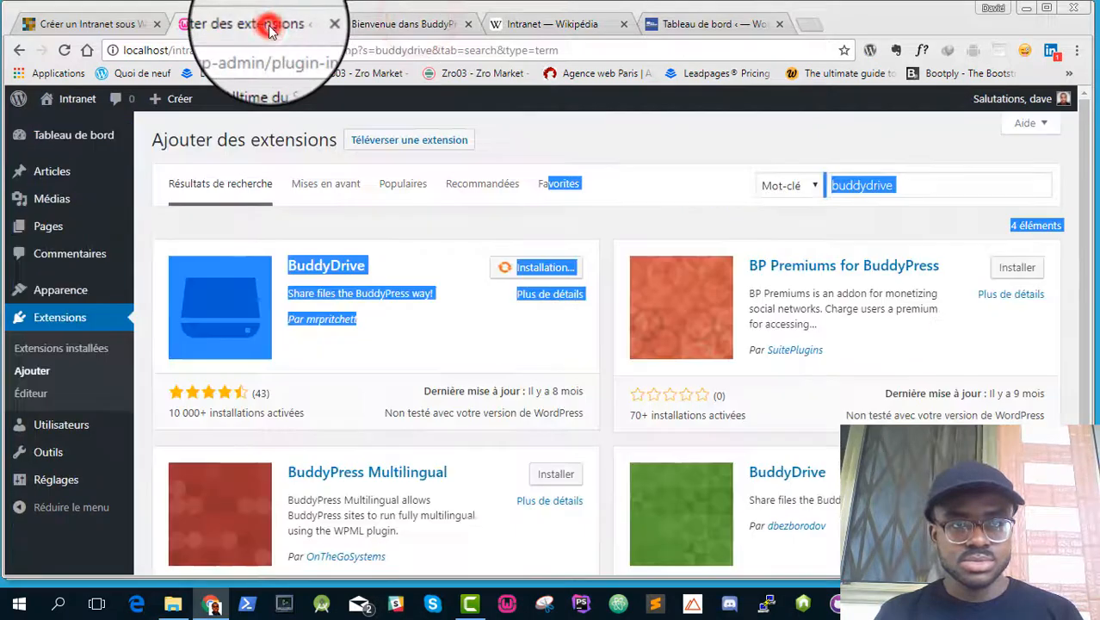
click(463, 334)
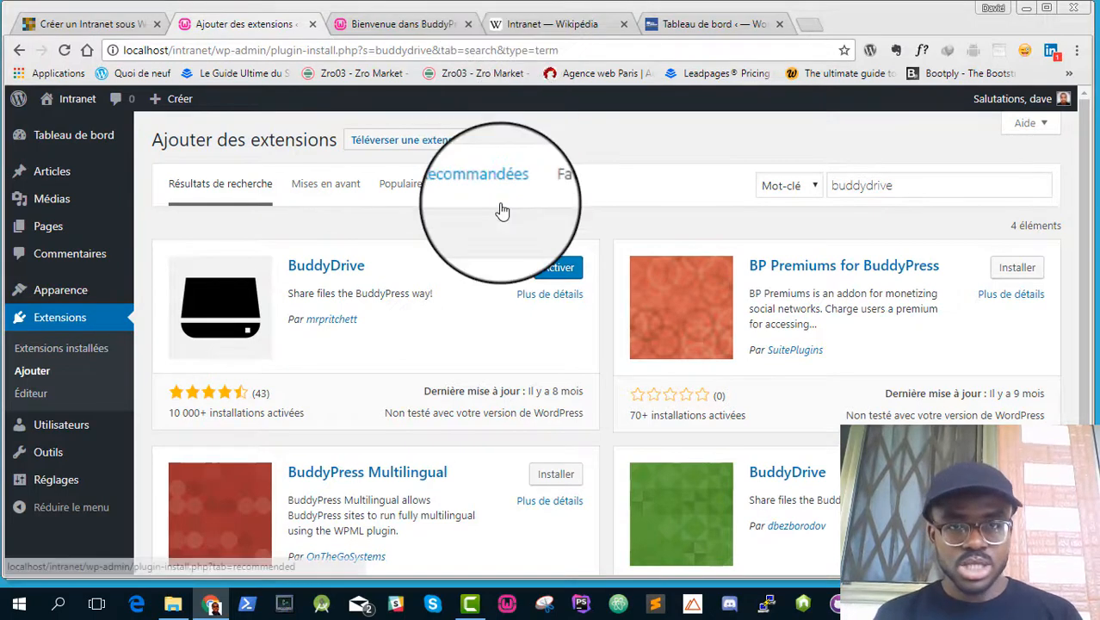
click(548, 271)
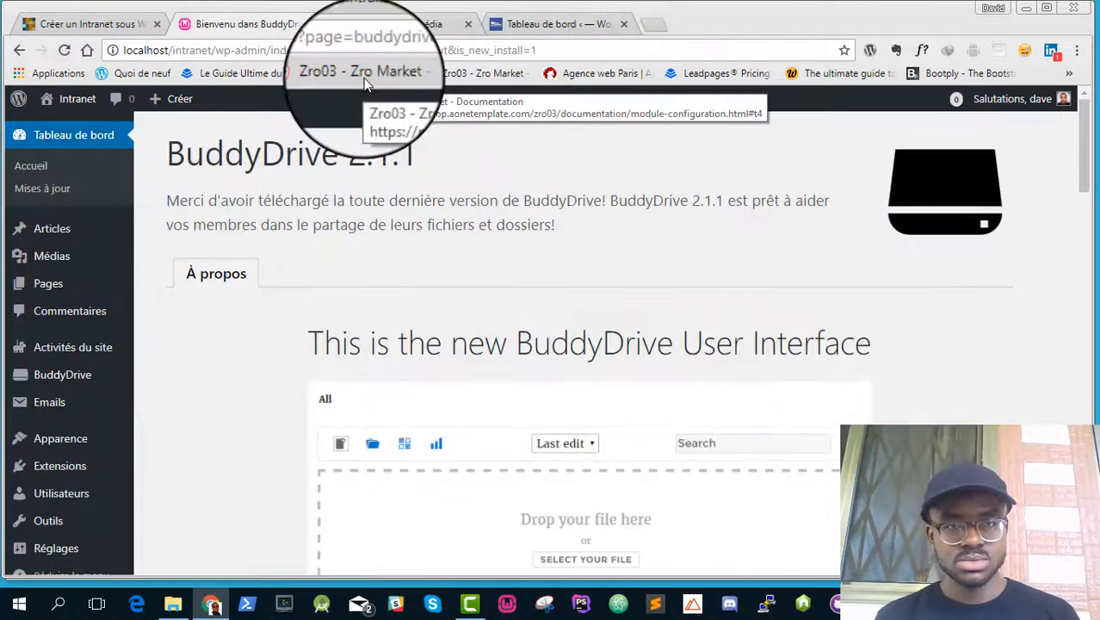
- Look over the BuddyDrive welcome page and its demonstration of the file-sharing user interface
scroll(563, 322, down, 1)
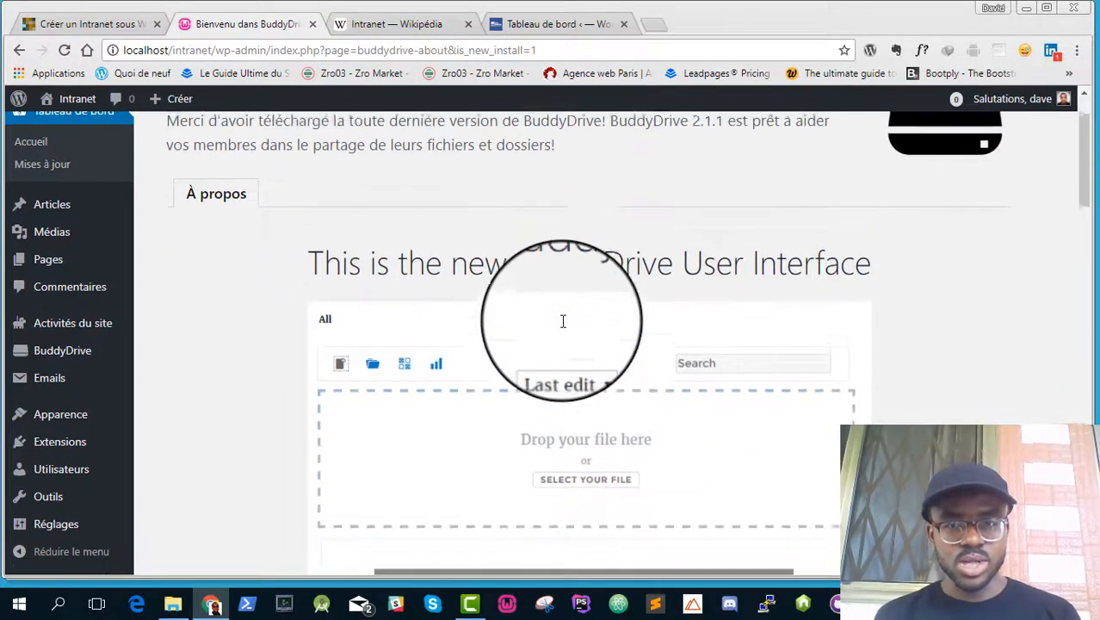
scroll(561, 321, down, 2)
scroll(560, 323, up, 2)
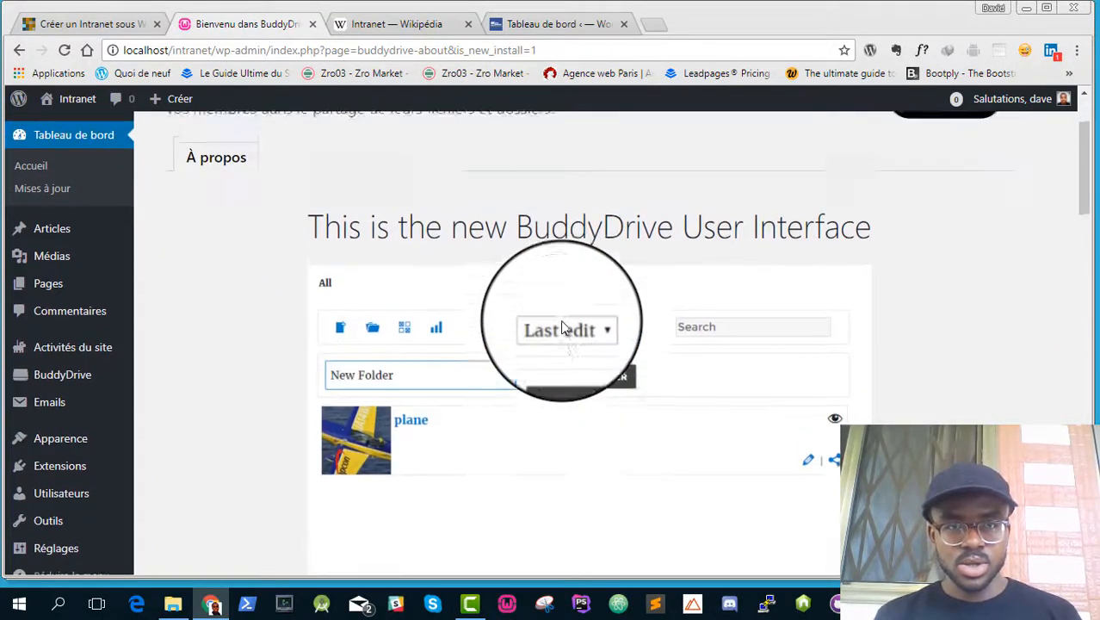
scroll(561, 321, up, 1)
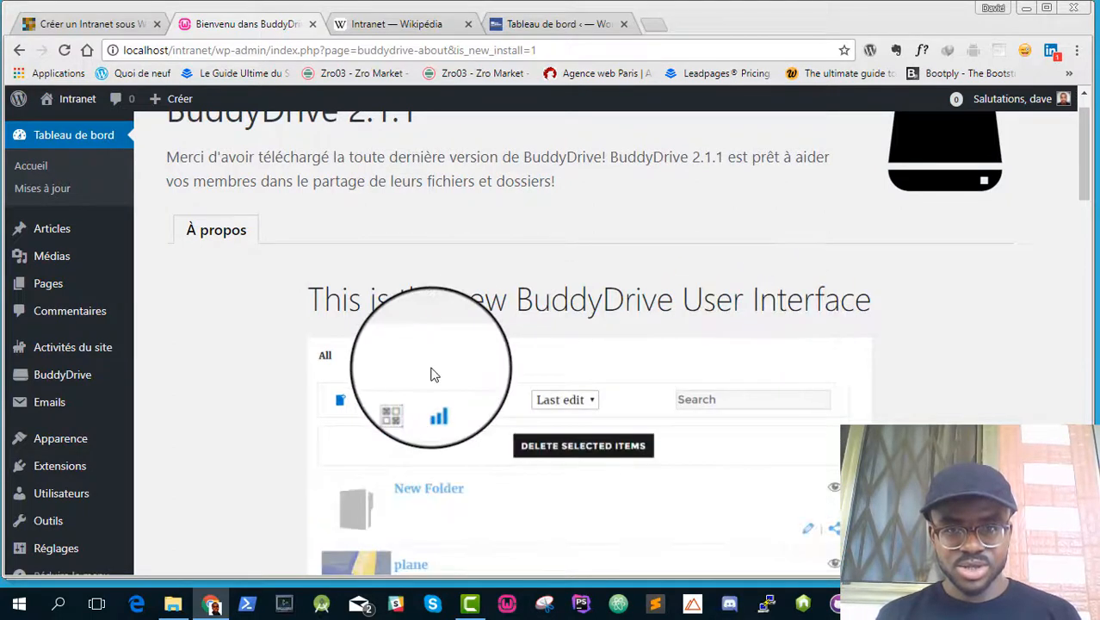
scroll(561, 322, down, 2)
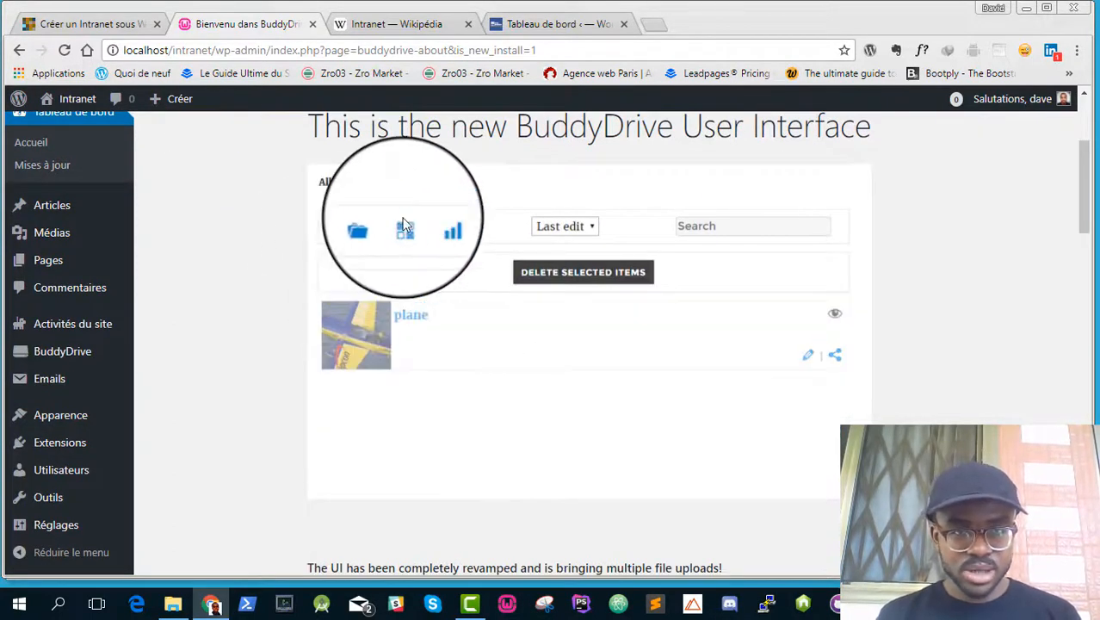
scroll(191, 259, up, 3)
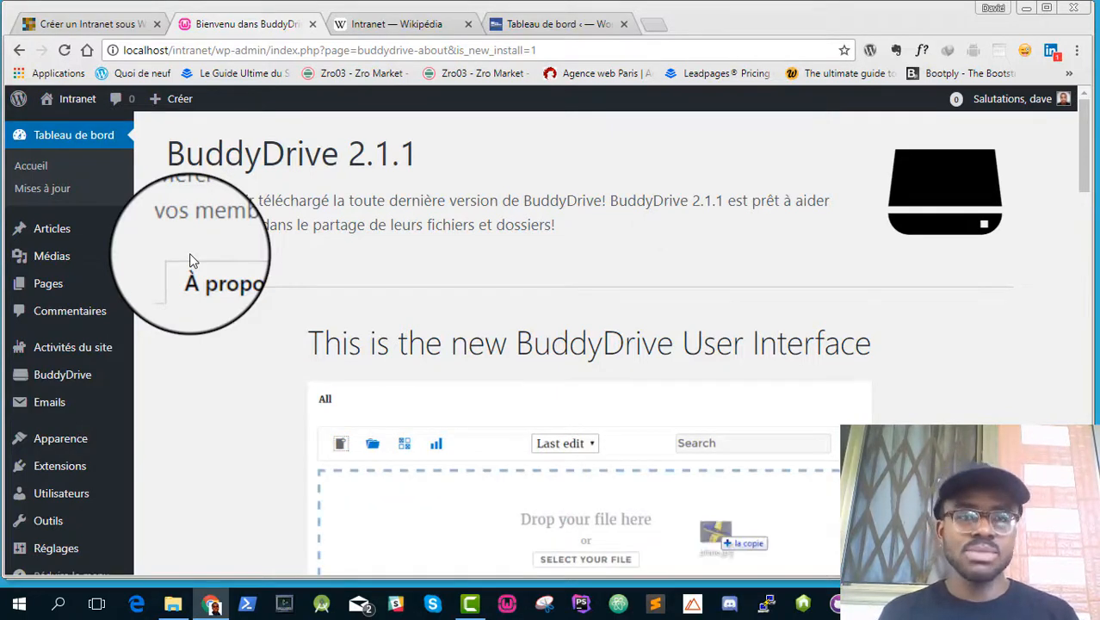
- Read the rest of the lafabriquedeblogs.com intranet article, from the BuddyPress features to the section on choosing an intranet-optimized theme
click(86, 24)
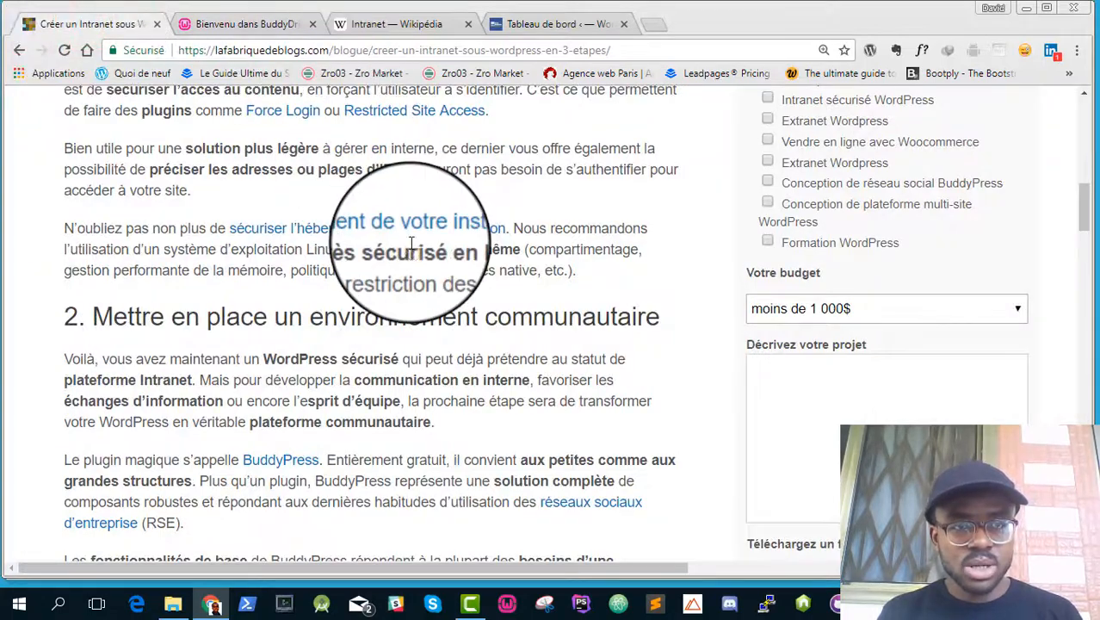
scroll(495, 377, down, 1)
scroll(495, 376, down, 4)
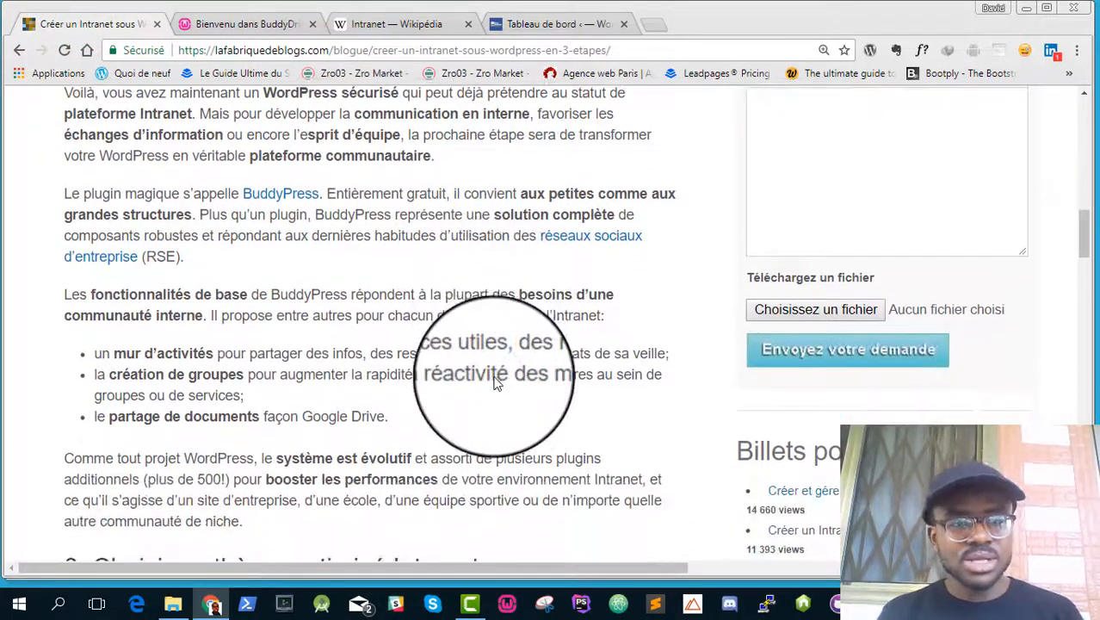
scroll(495, 376, down, 1)
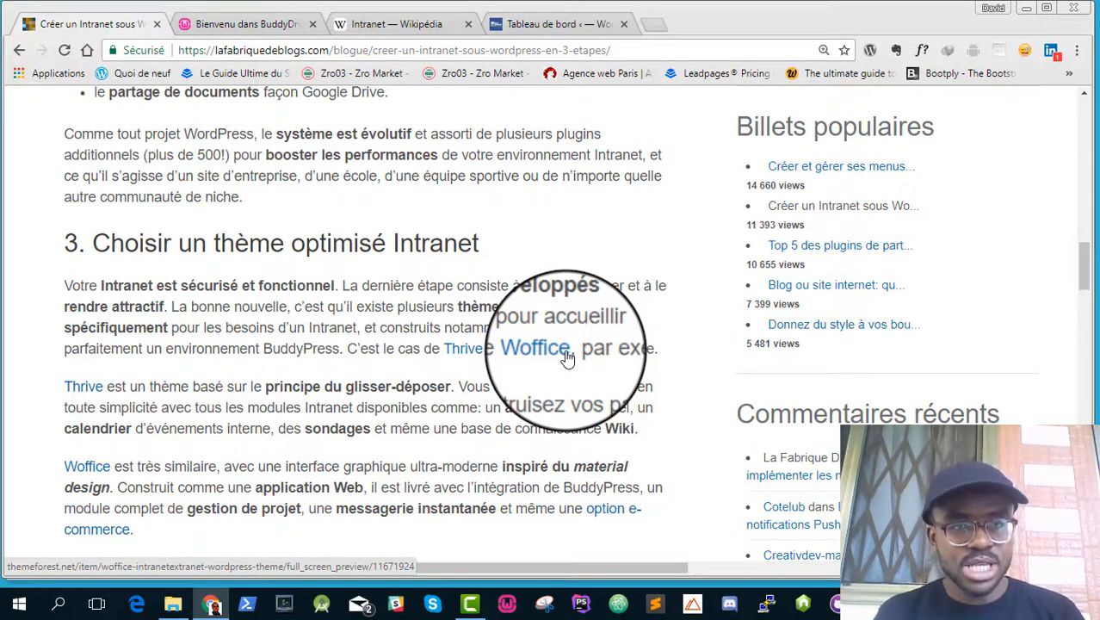
- Go to the page for adding themes in the Intranet site's admin and search for "zerif lite"
click(259, 26)
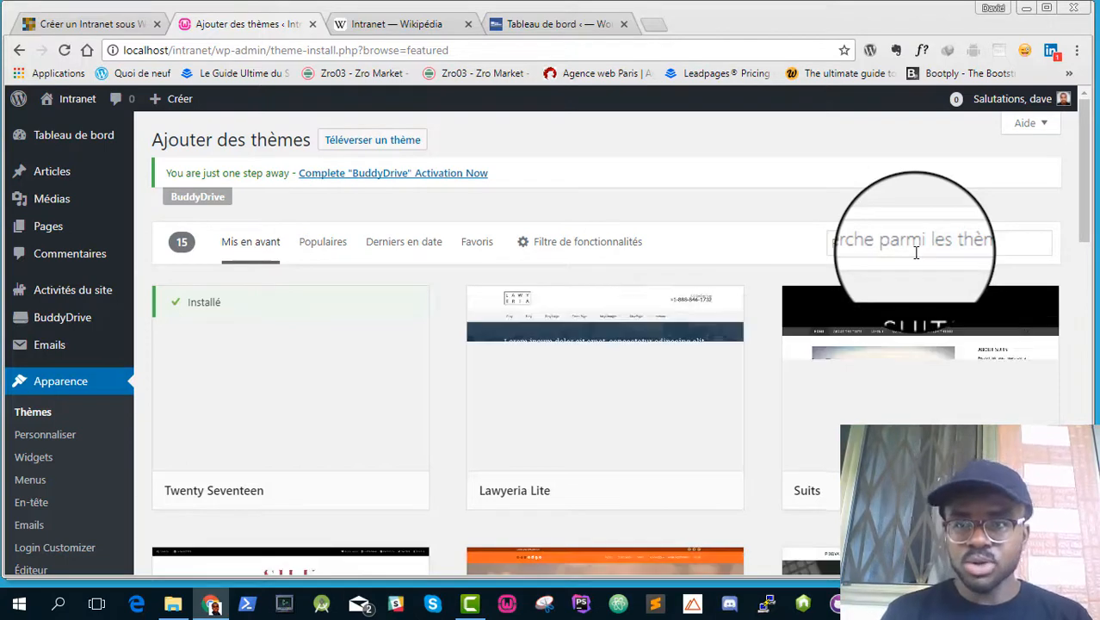
click(917, 252)
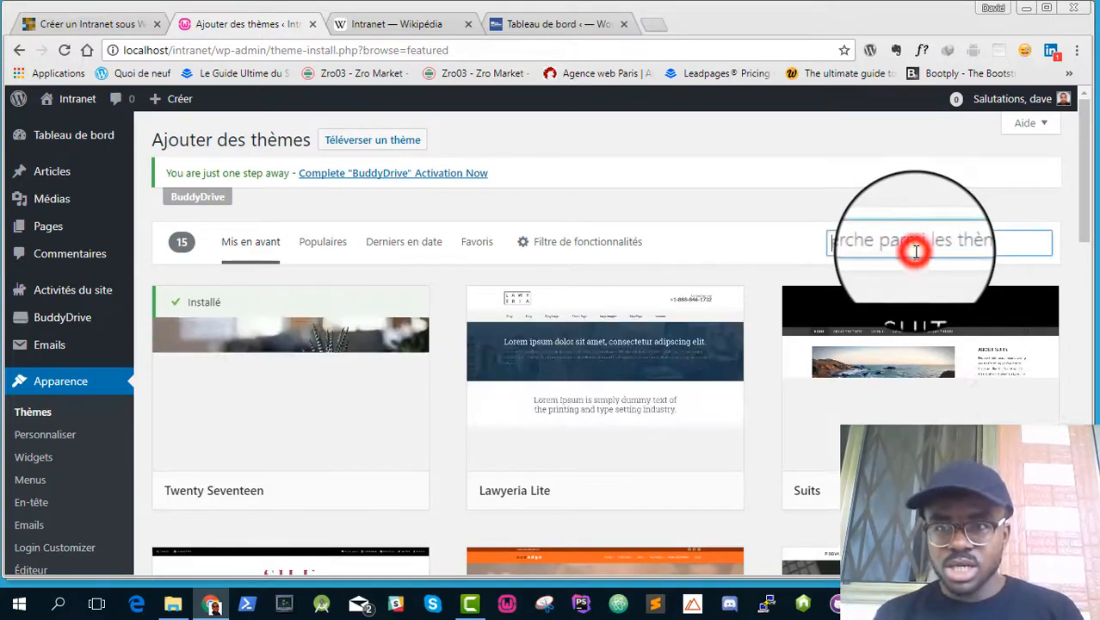
text(z)
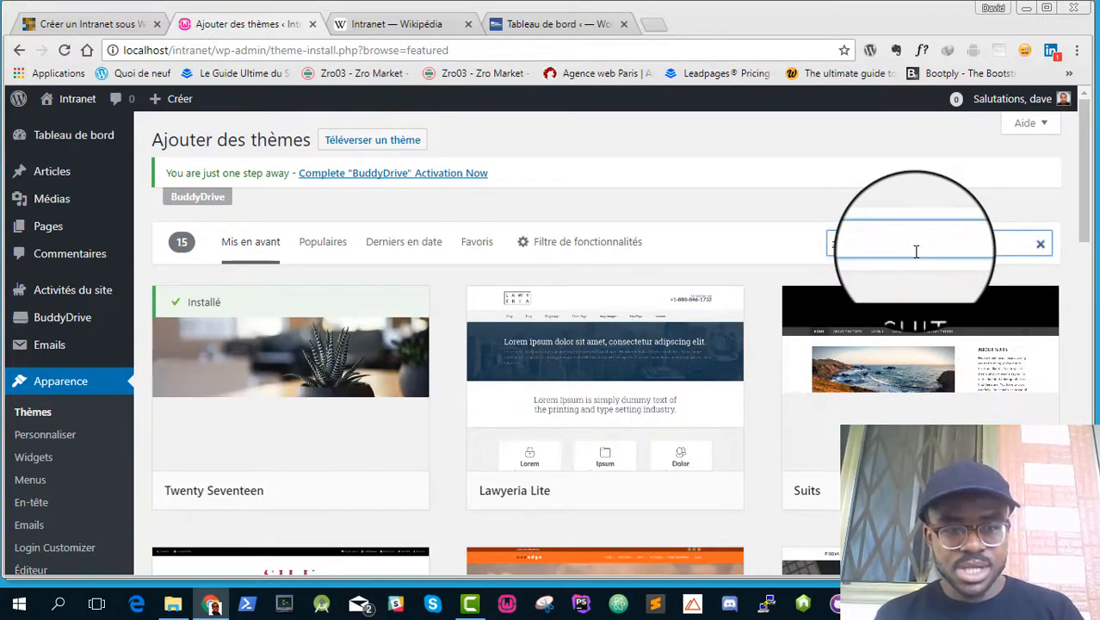
text(erif lite)
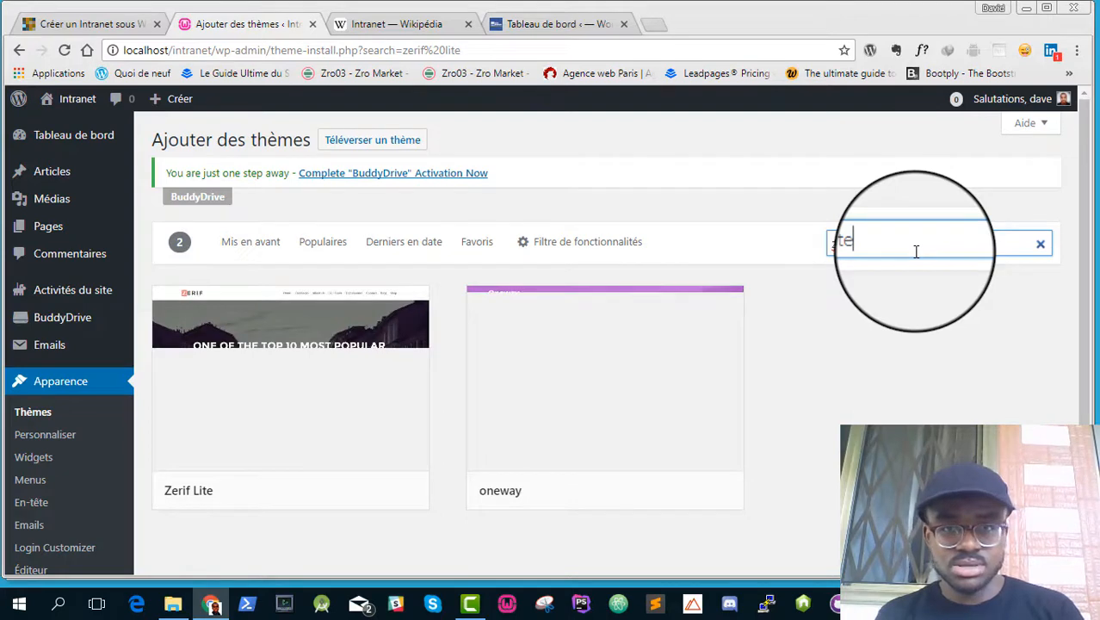
- Install the Zerif Lite theme and activate it on the Intranet site
mouse_move(332, 356)
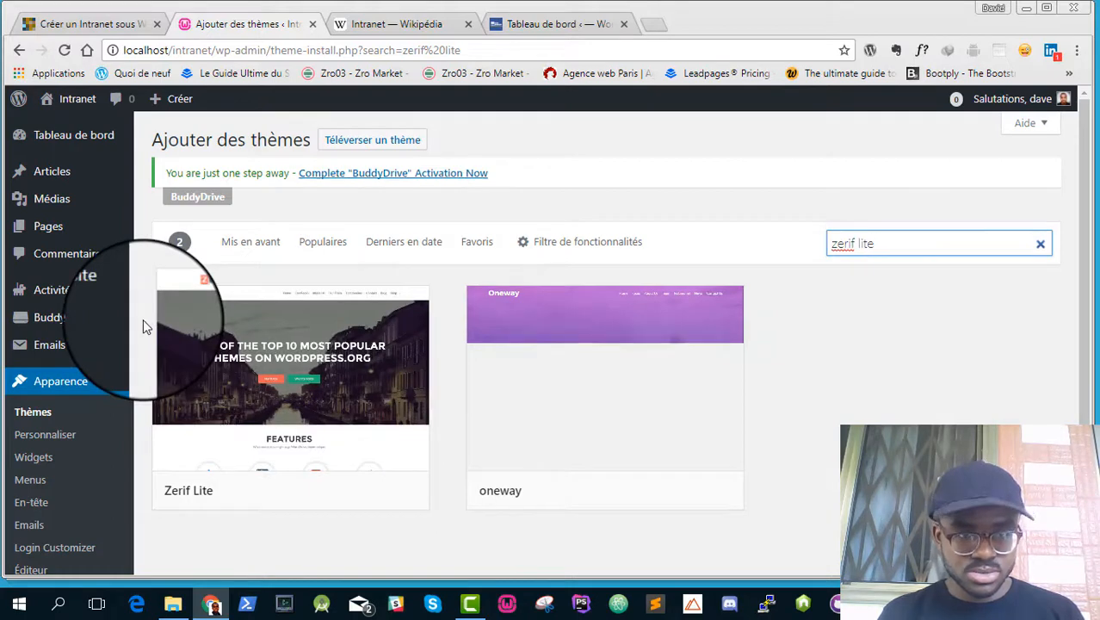
mouse_move(184, 457)
click(326, 492)
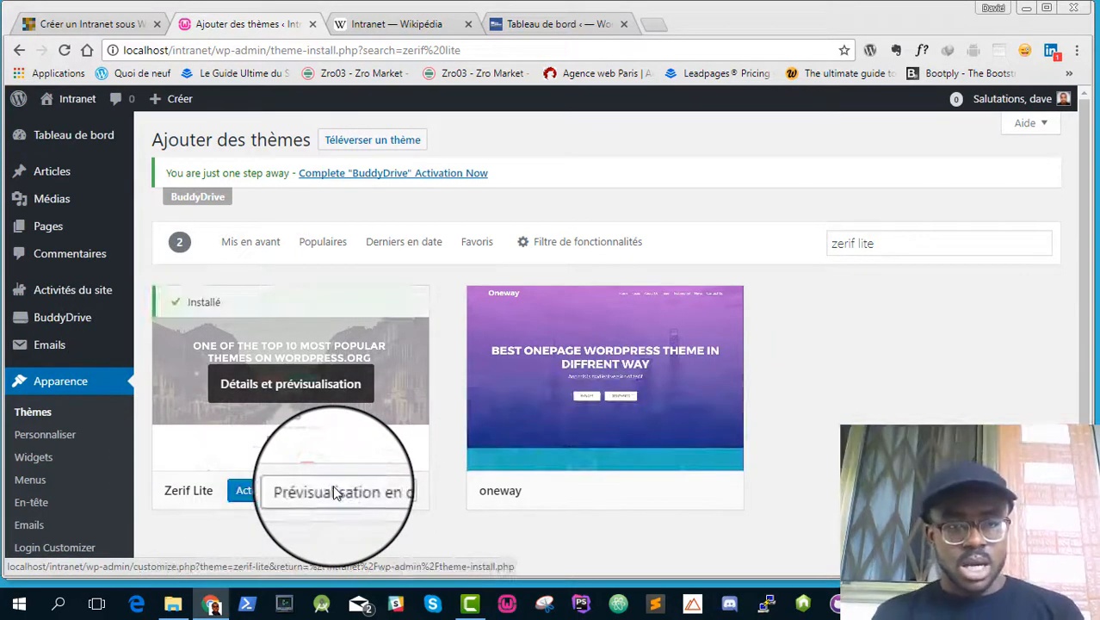
click(249, 500)
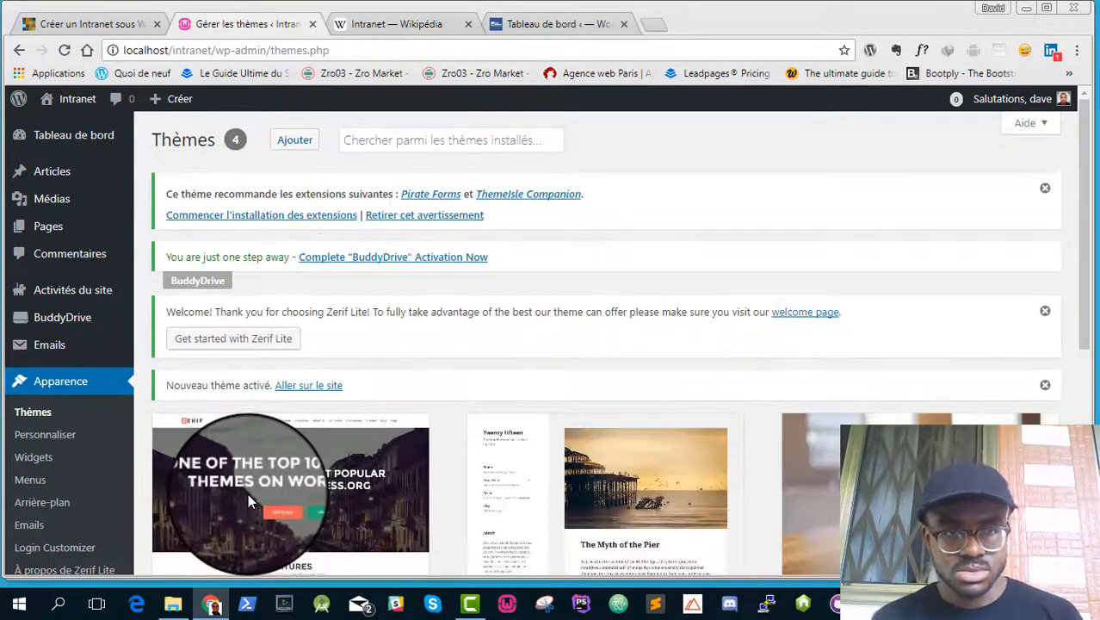
- Check the installed themes and open the "À propos de Zerif Lite" page in a new browser tab
scroll(248, 499, down, 4)
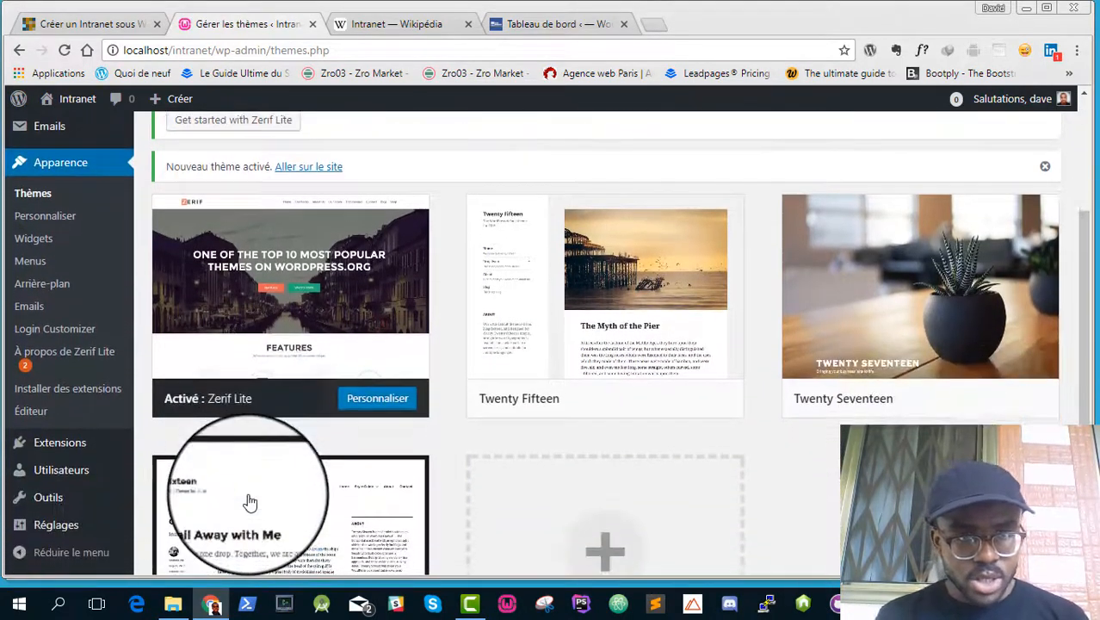
scroll(248, 431, up, 1)
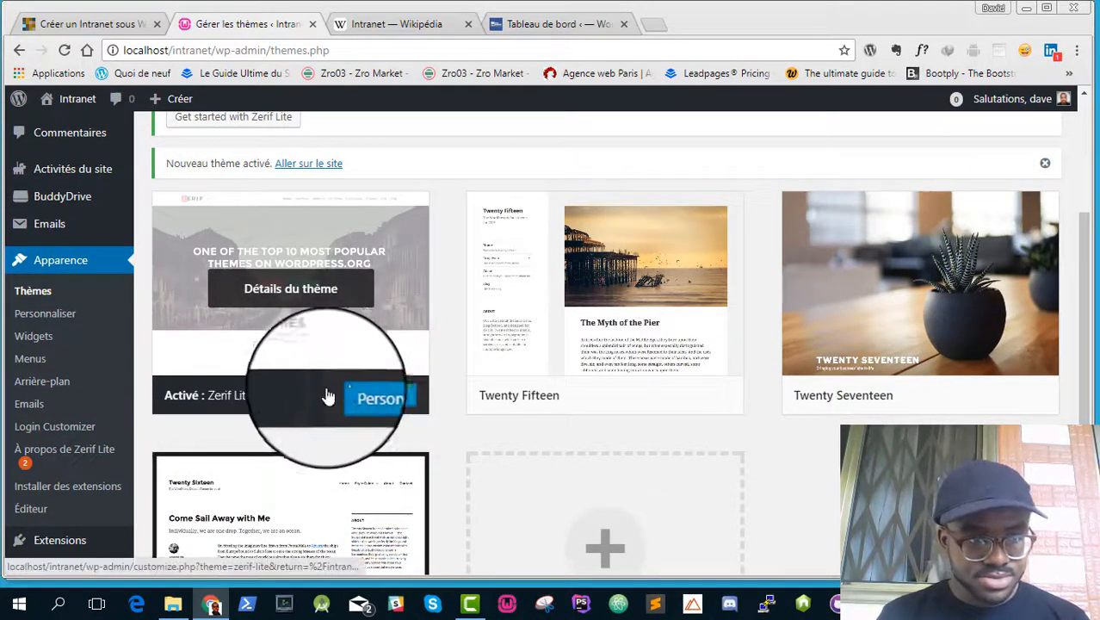
right_click(41, 458)
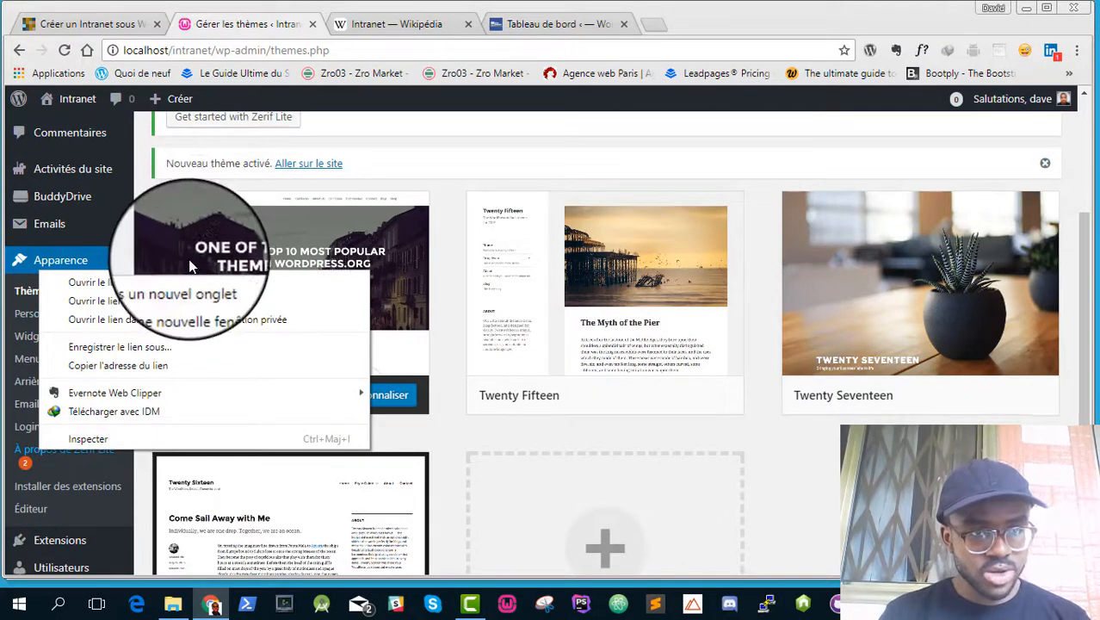
click(191, 284)
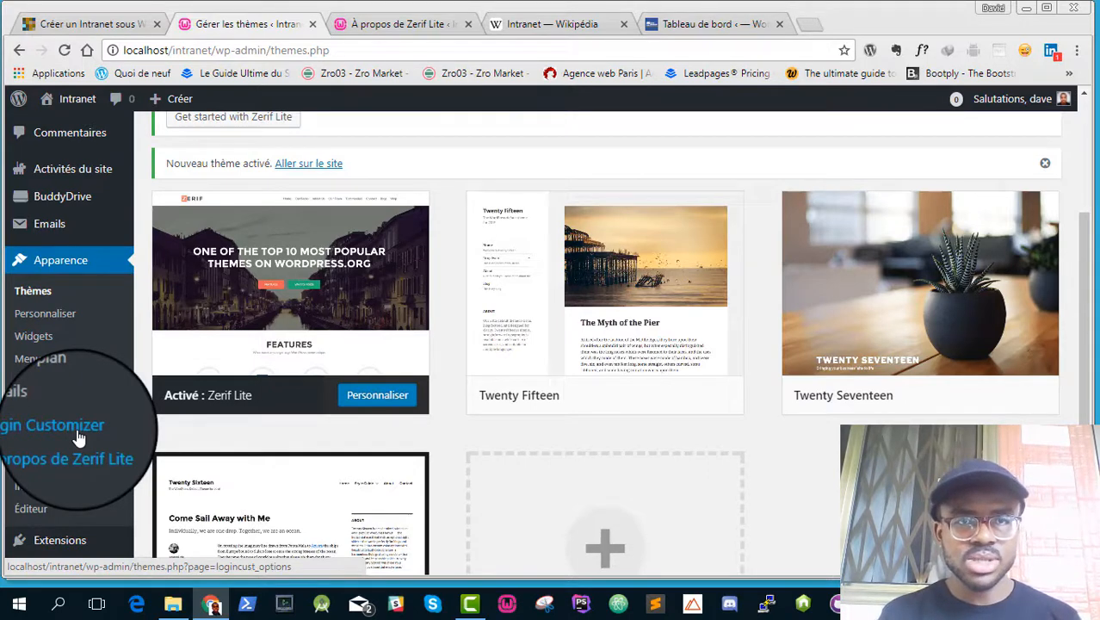
- Open the Login Customizer page, start customizing the login page, and bring the customizer's remaining sections into view
click(77, 430)
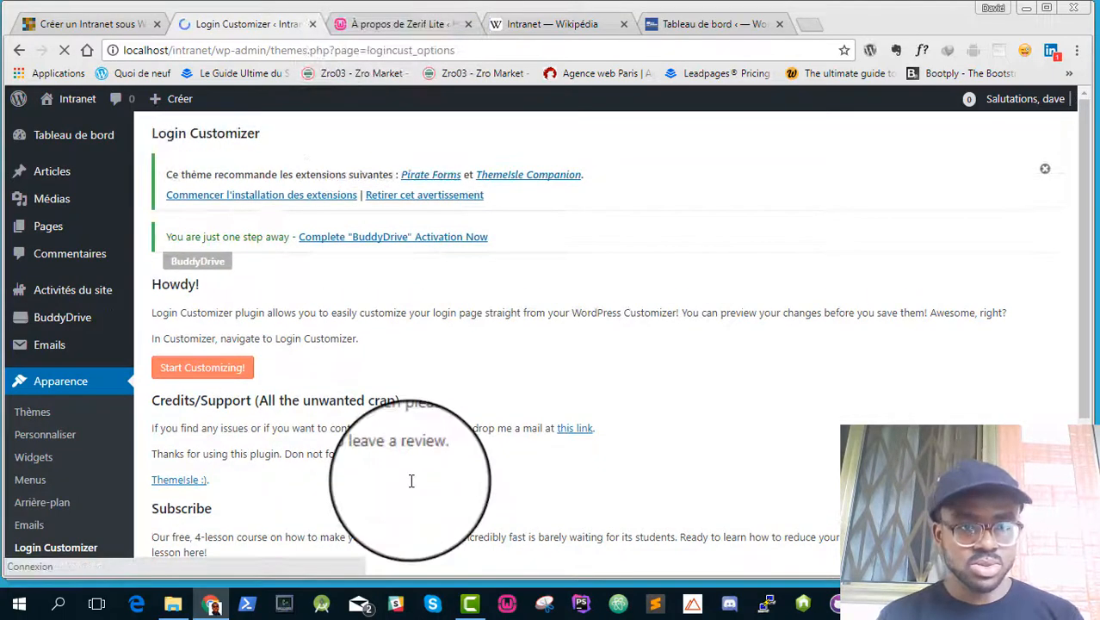
scroll(411, 488, down, 3)
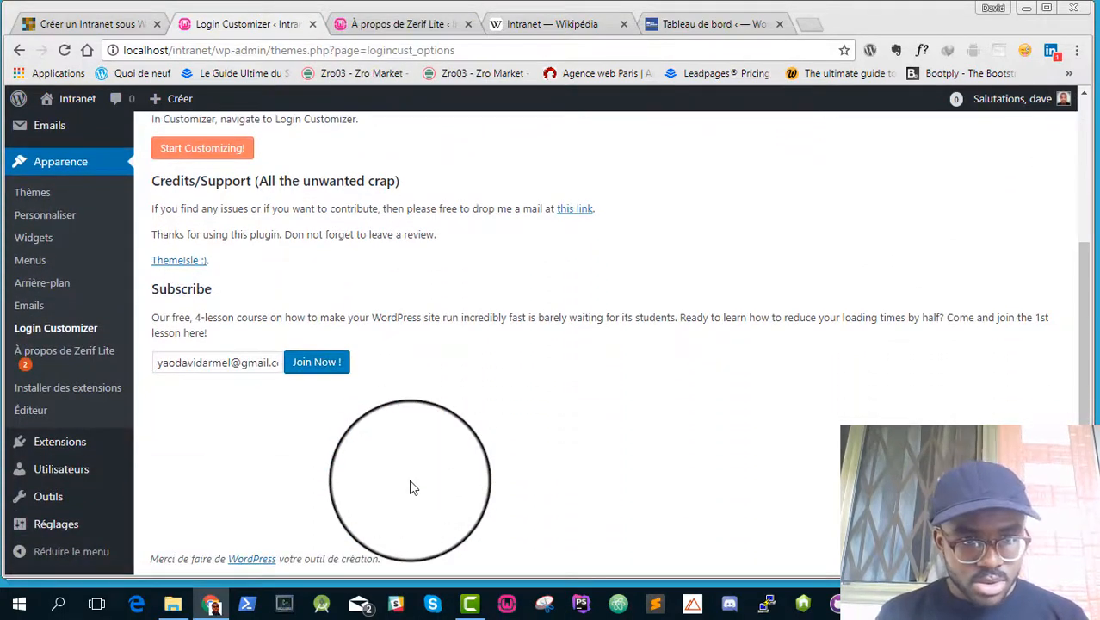
scroll(411, 485, up, 2)
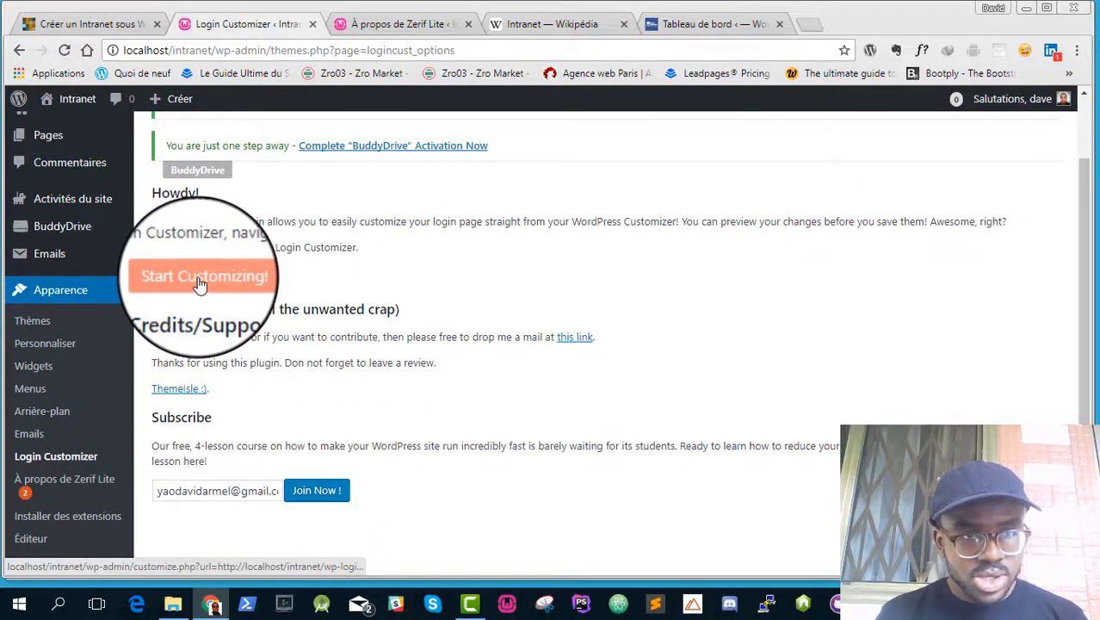
click(198, 277)
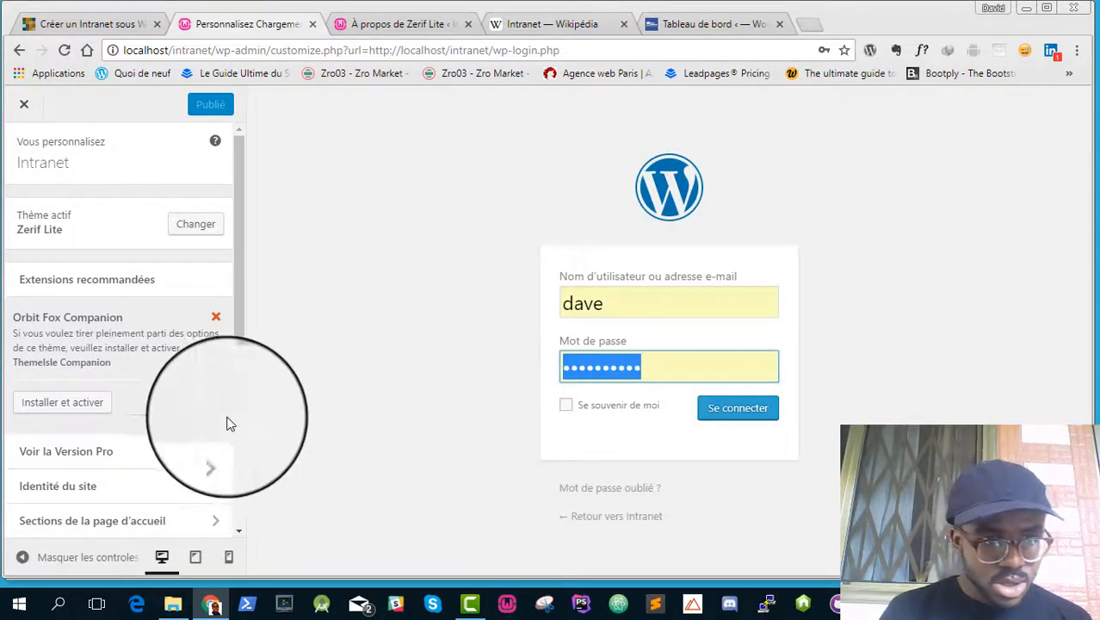
scroll(170, 420, down, 4)
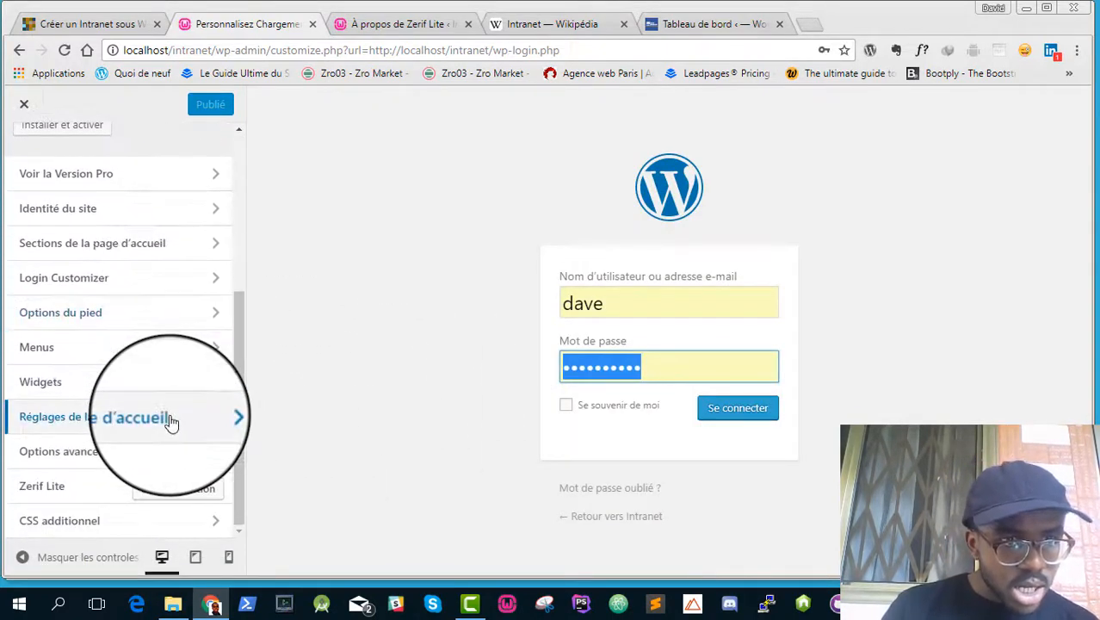
- Open the Background settings of the Login Customizer section
scroll(169, 422, up, 3)
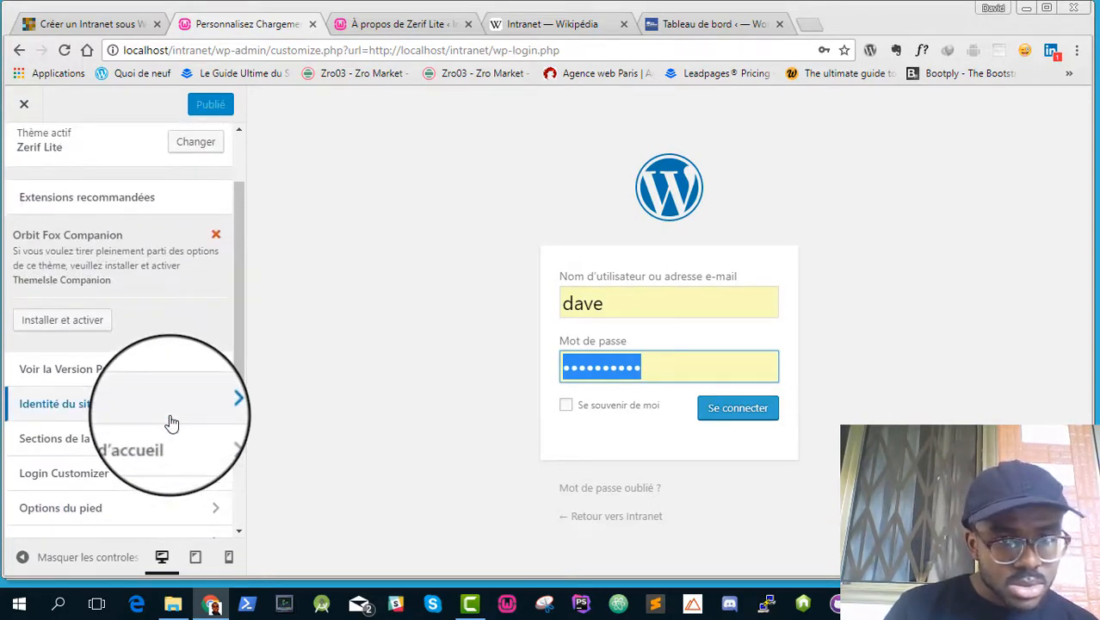
scroll(171, 422, down, 2)
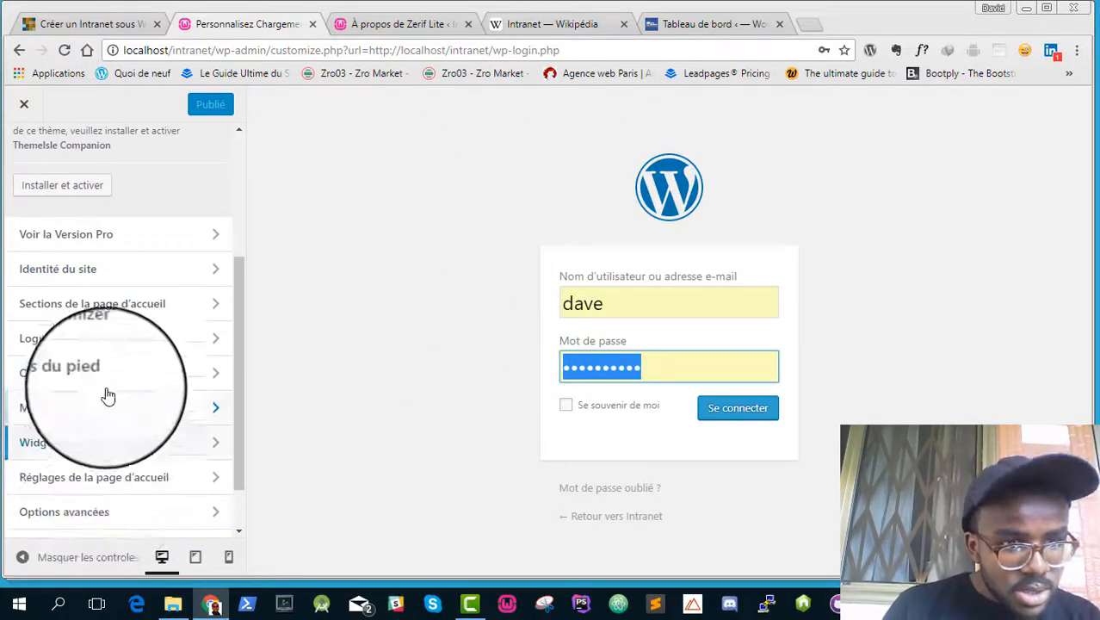
click(121, 341)
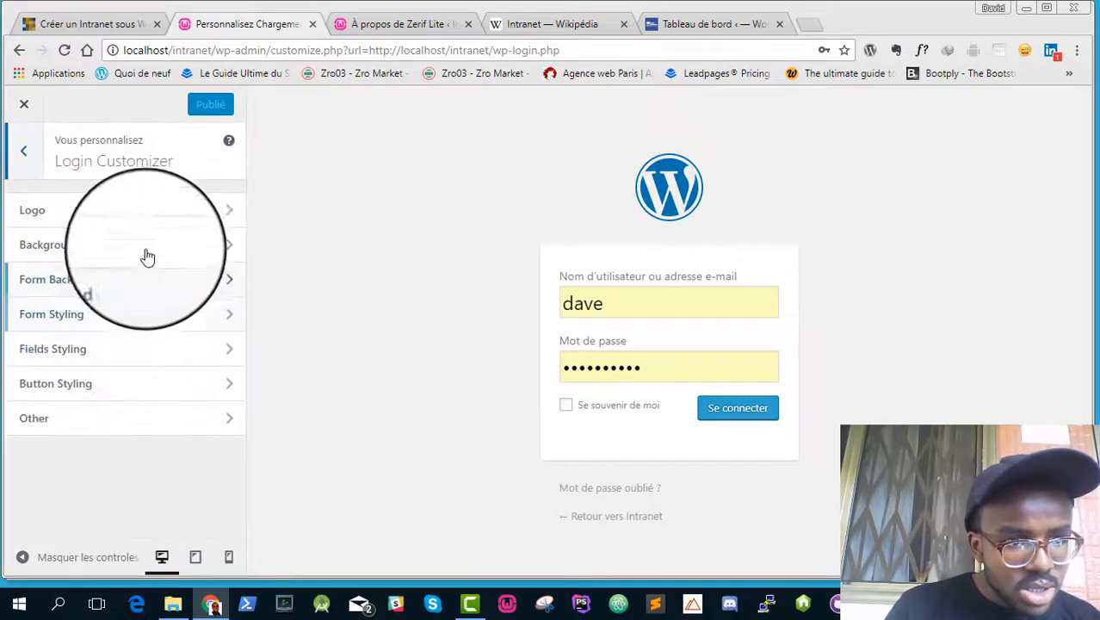
click(193, 244)
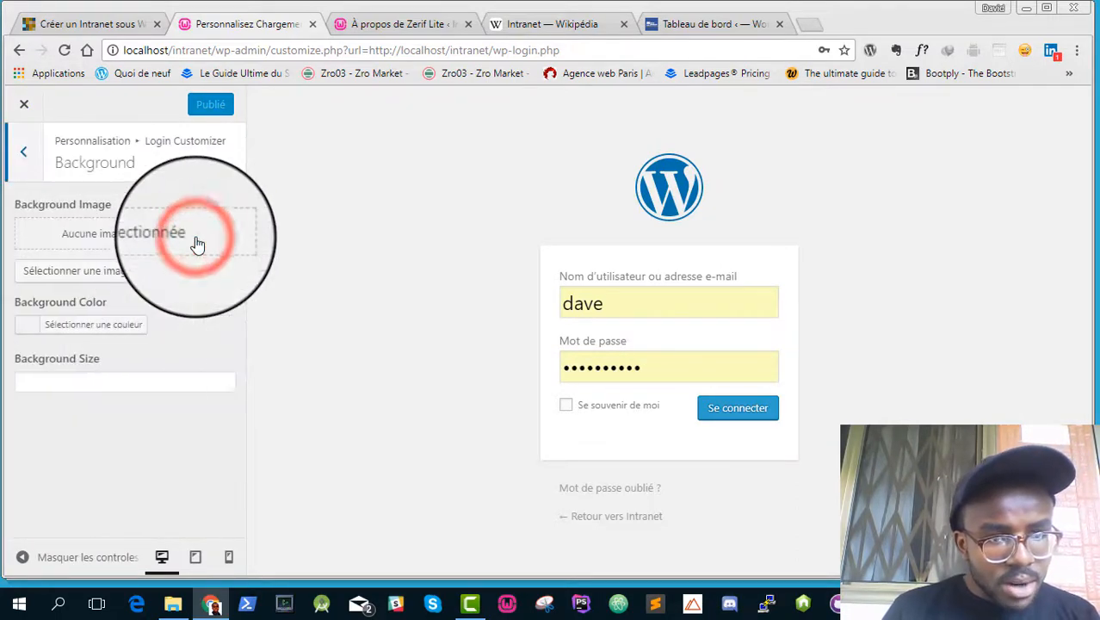
- Upload the laptop photo 82a07eb9d0b3b326fff42b4412347918.jpg from the Images_startup folder and use it as the login page's background image
click(95, 274)
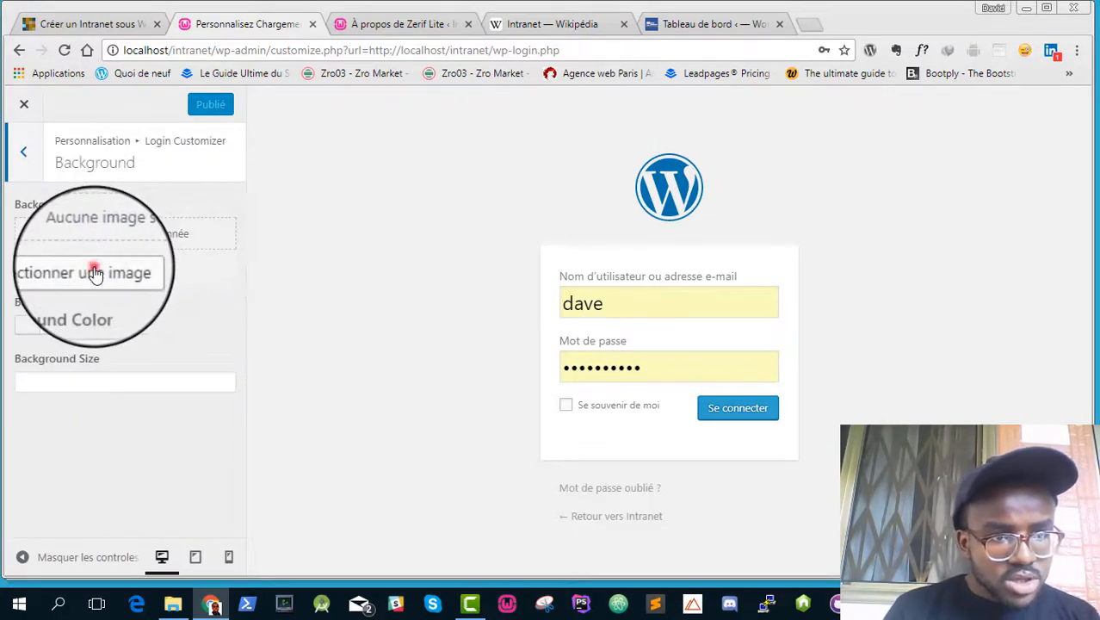
click(509, 357)
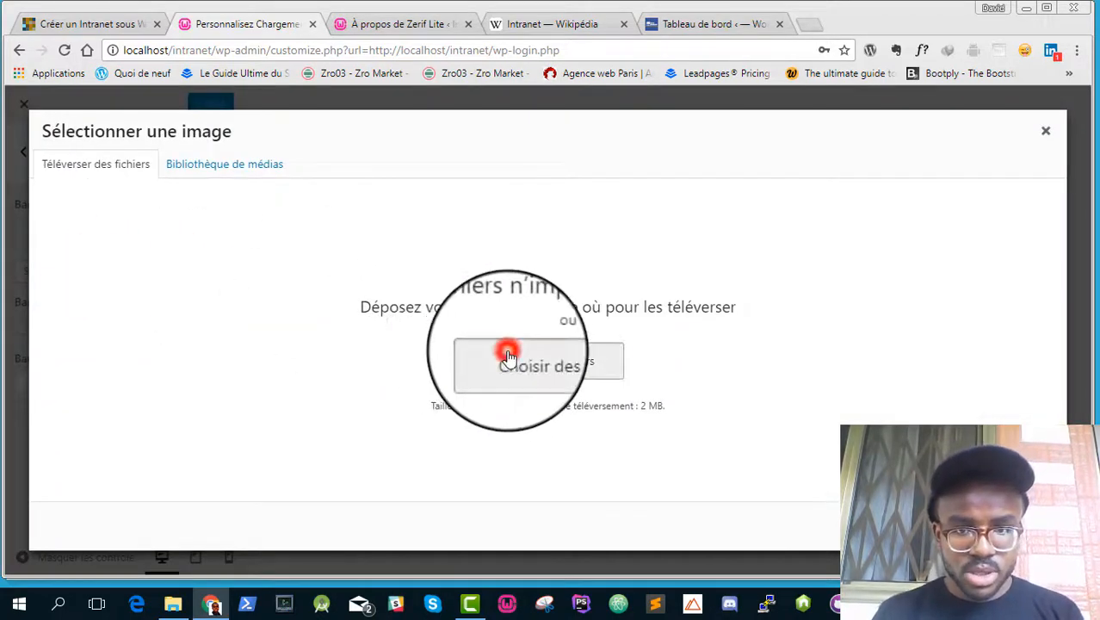
click(69, 220)
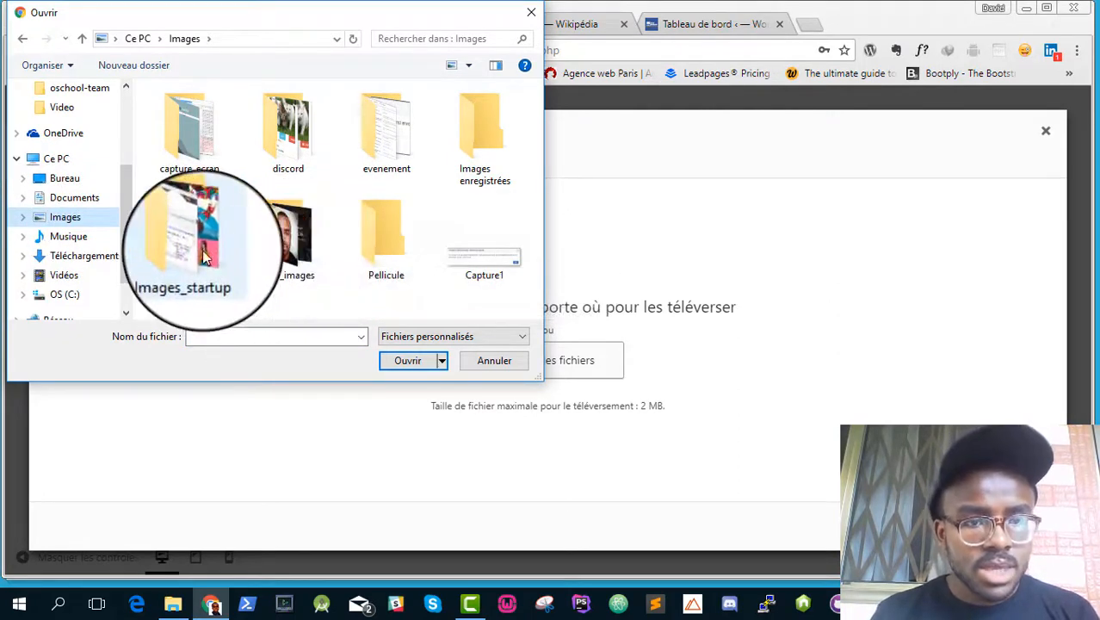
double_click(205, 252)
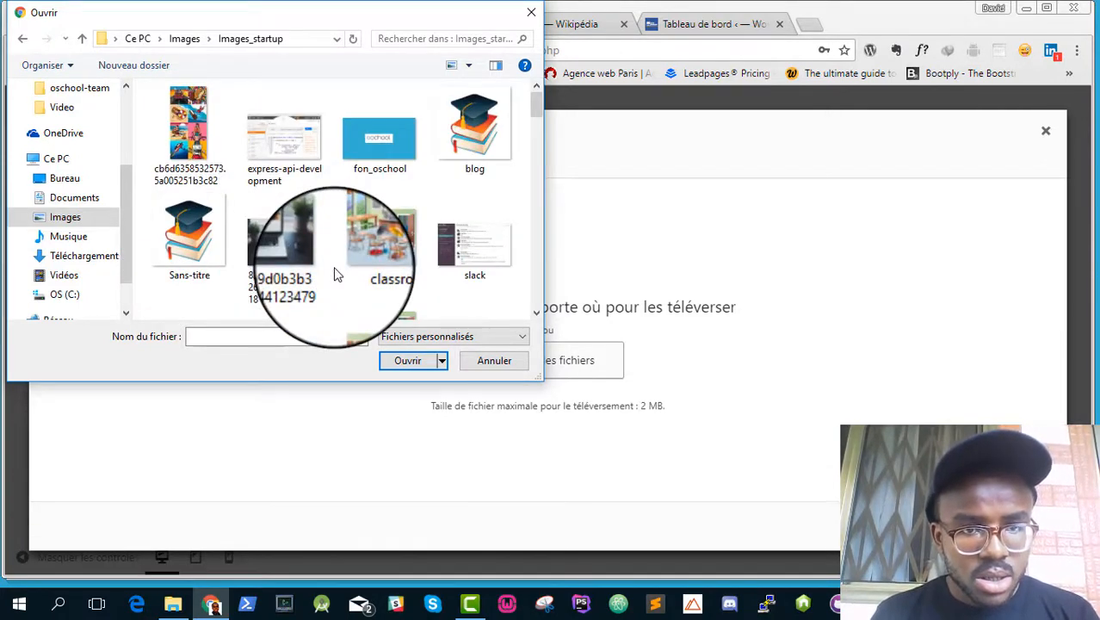
double_click(286, 247)
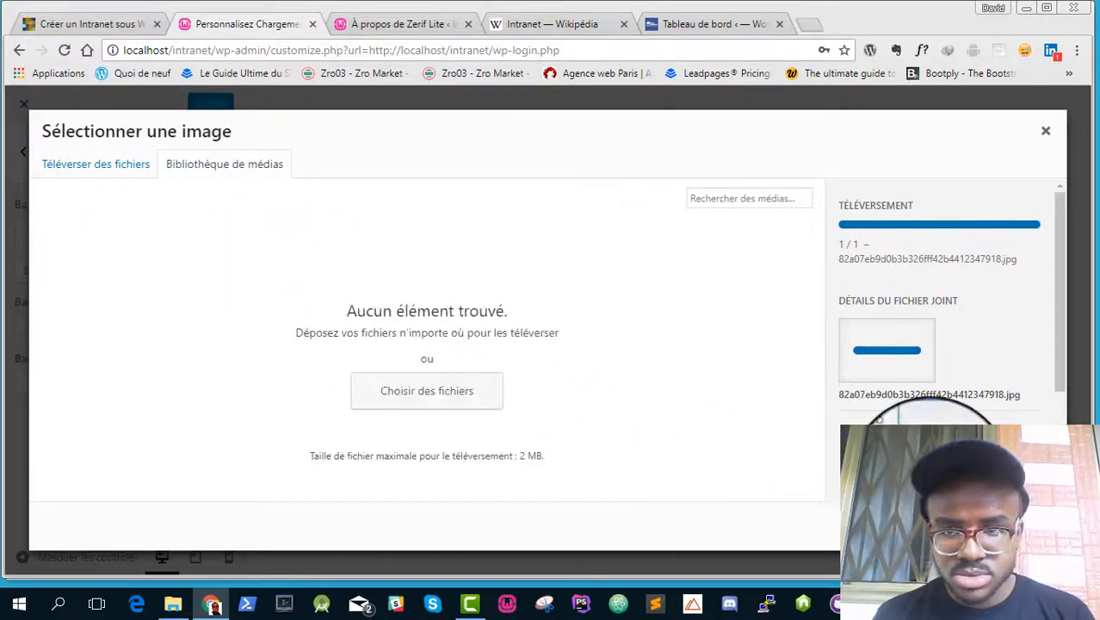
click(1004, 526)
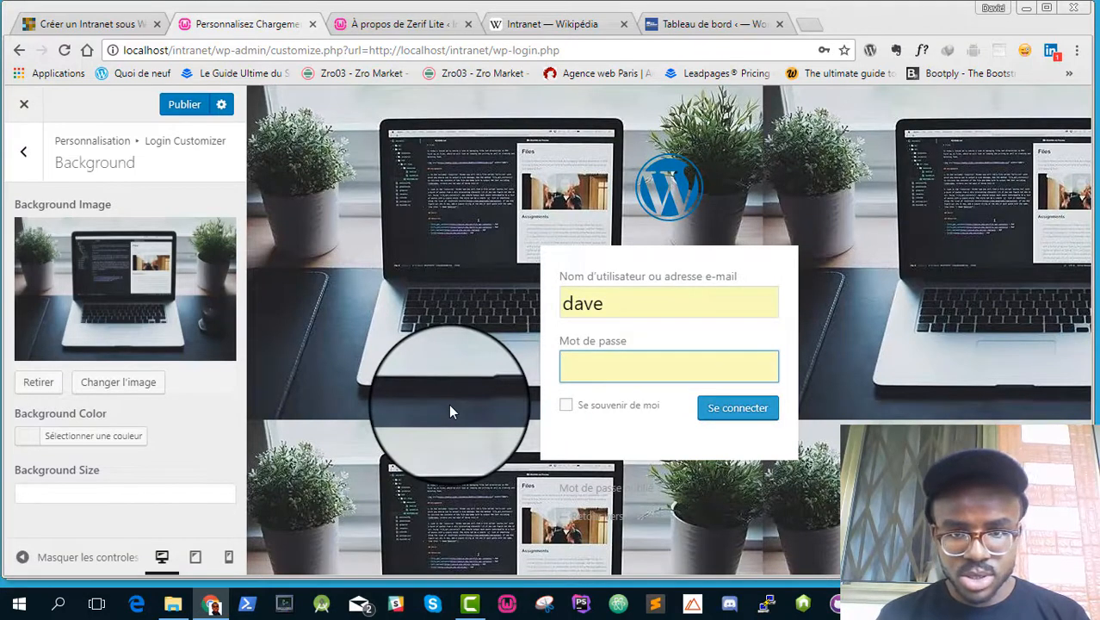
- Upload cropped-image-profil.png from the Images_startup folder and set it as the login page's logo
click(23, 157)
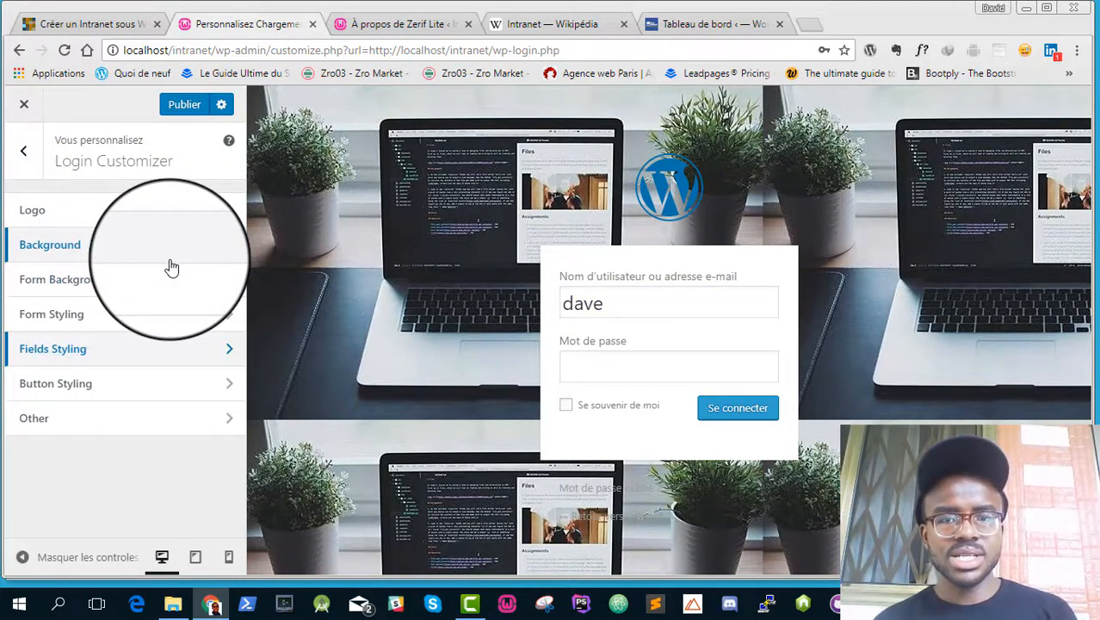
click(138, 211)
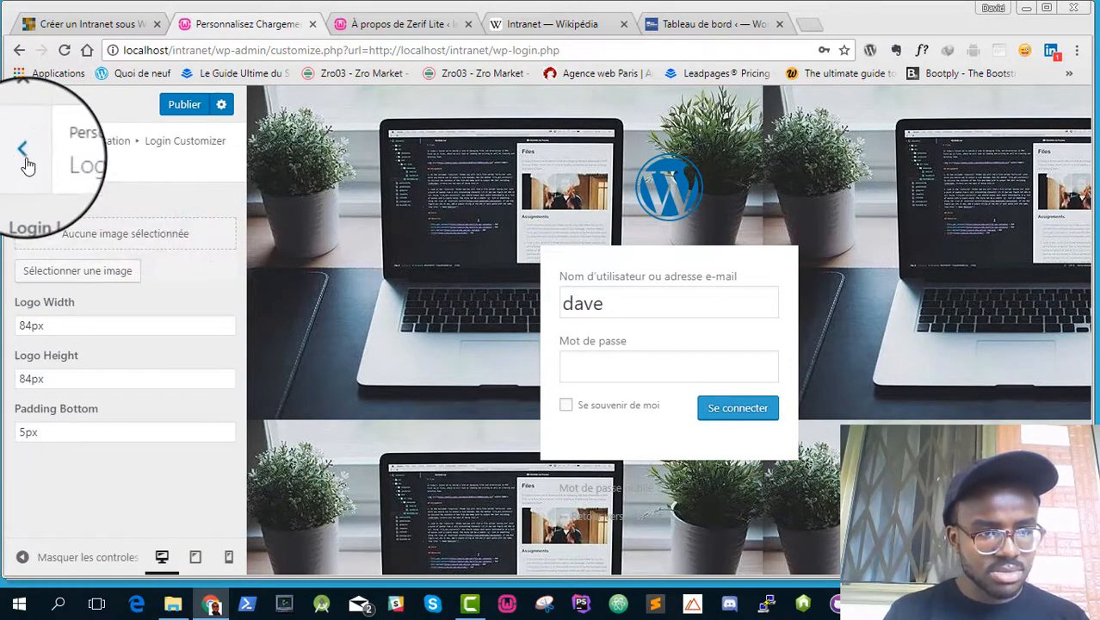
click(52, 273)
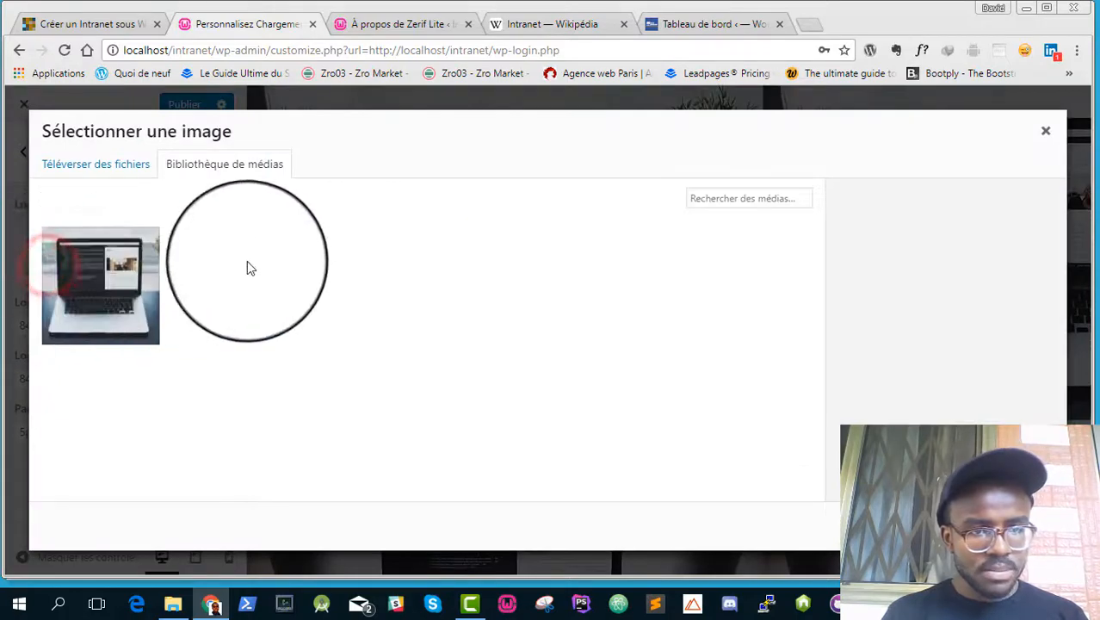
click(123, 165)
click(528, 365)
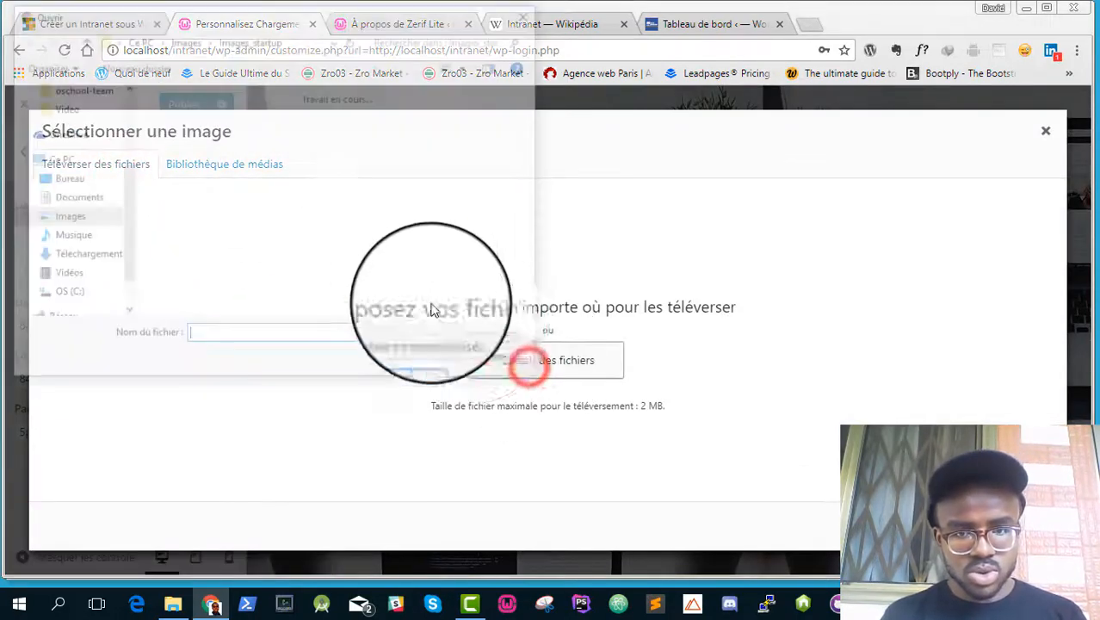
scroll(184, 196, down, 10)
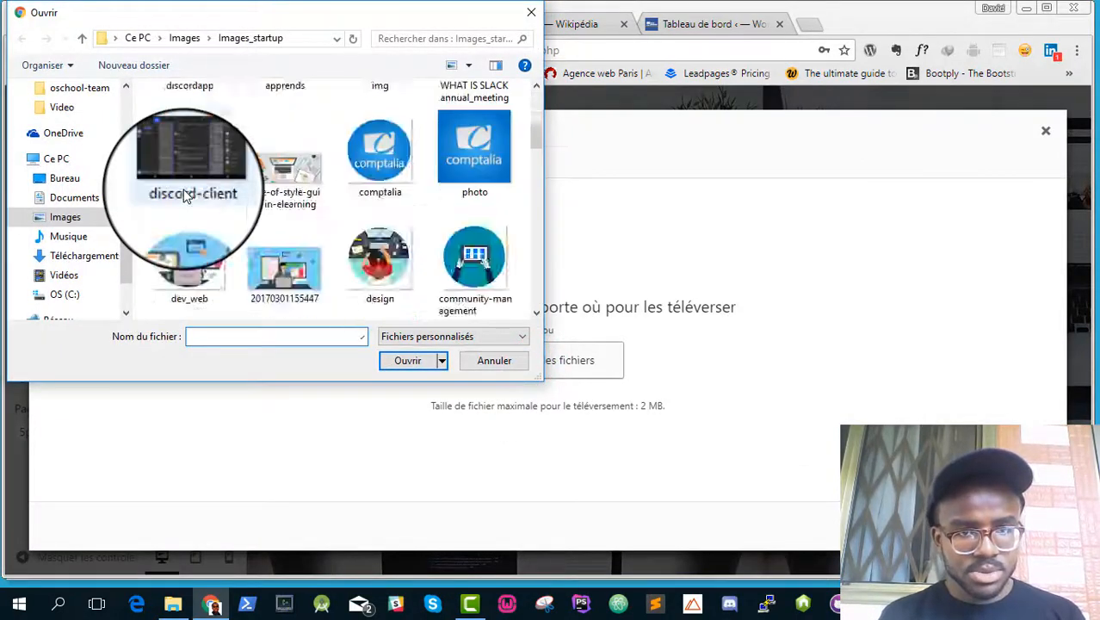
double_click(274, 213)
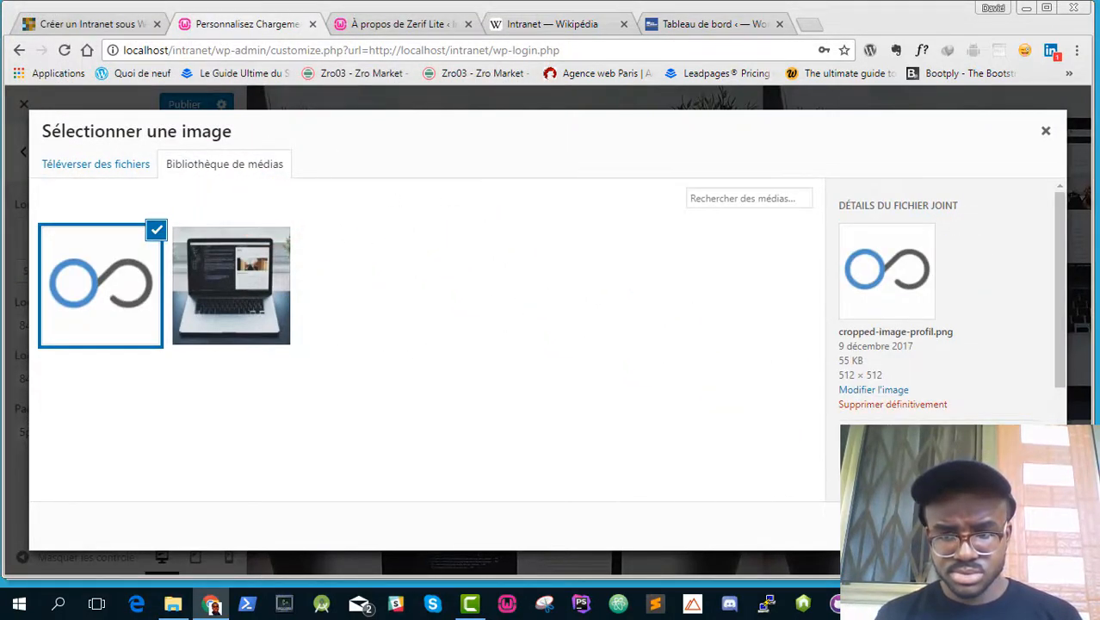
click(1004, 526)
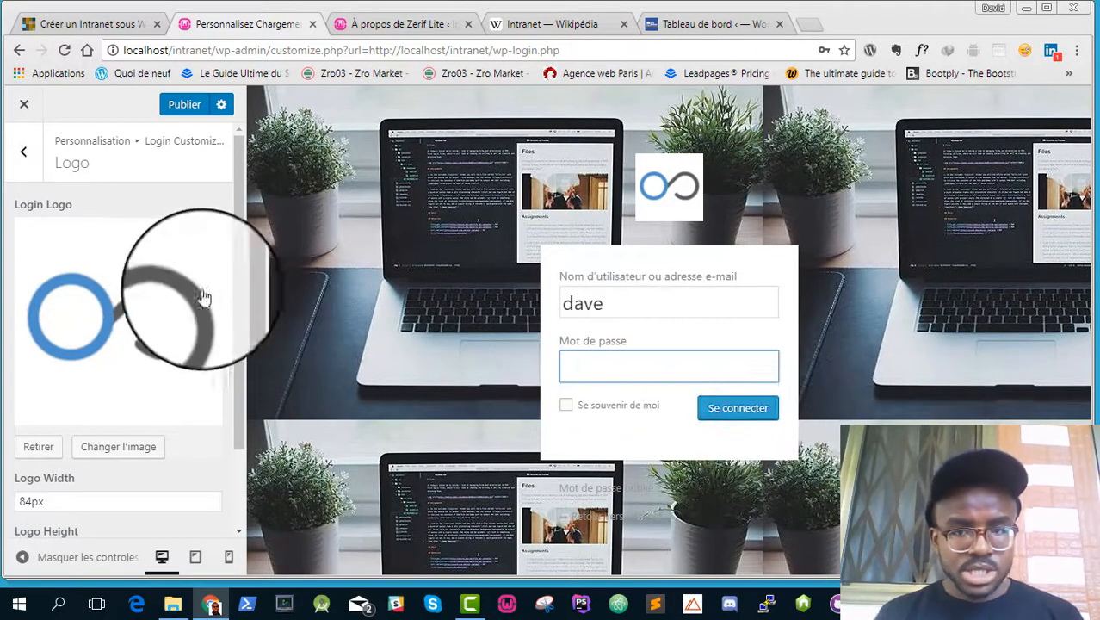
- Set the login page's Background Size to 1500 and replace its background image with 20170301155447.jpg, uploaded from the Images_startup folder
click(33, 164)
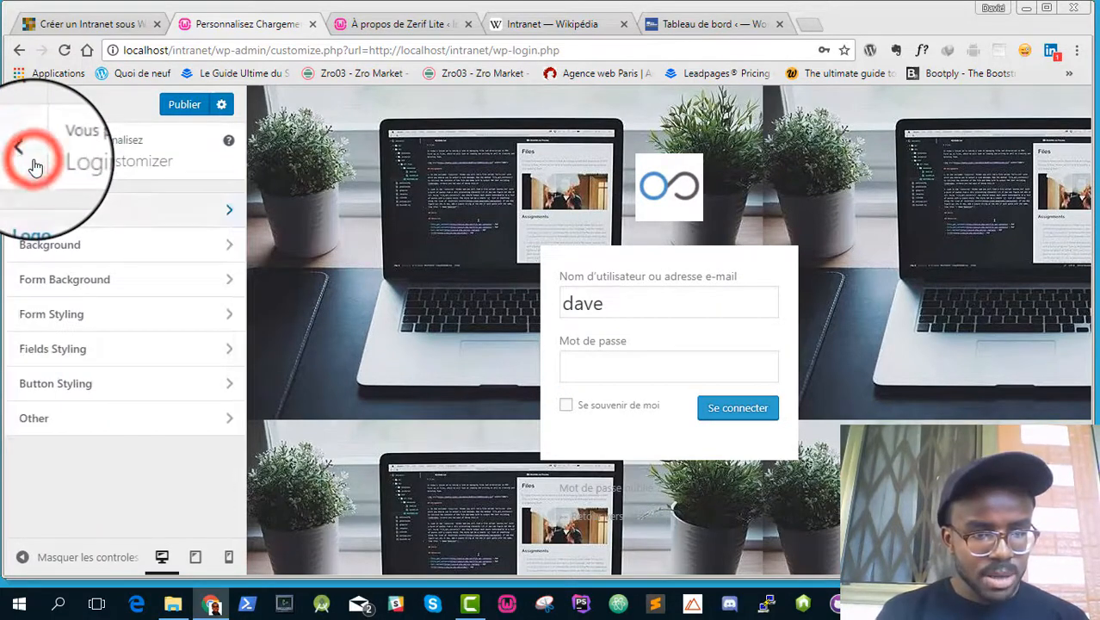
click(84, 252)
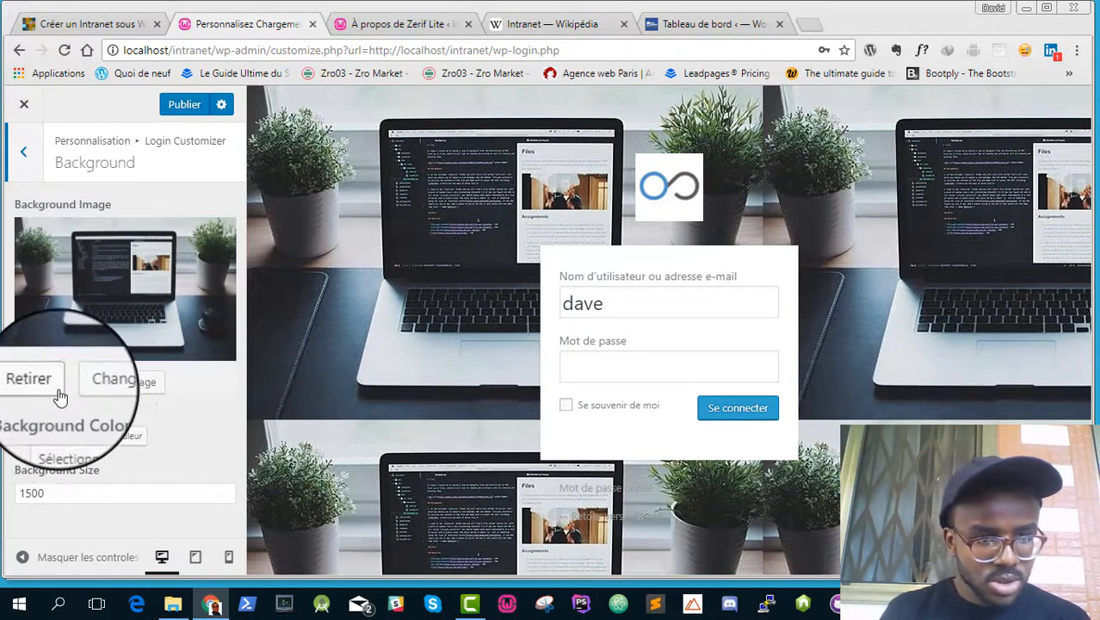
click(90, 385)
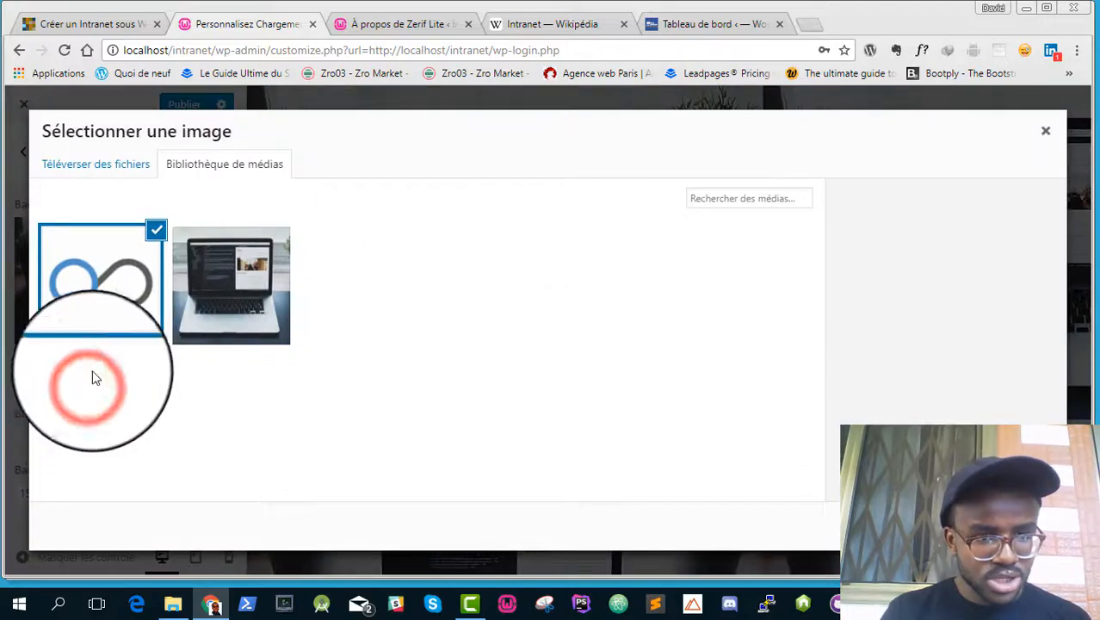
click(106, 165)
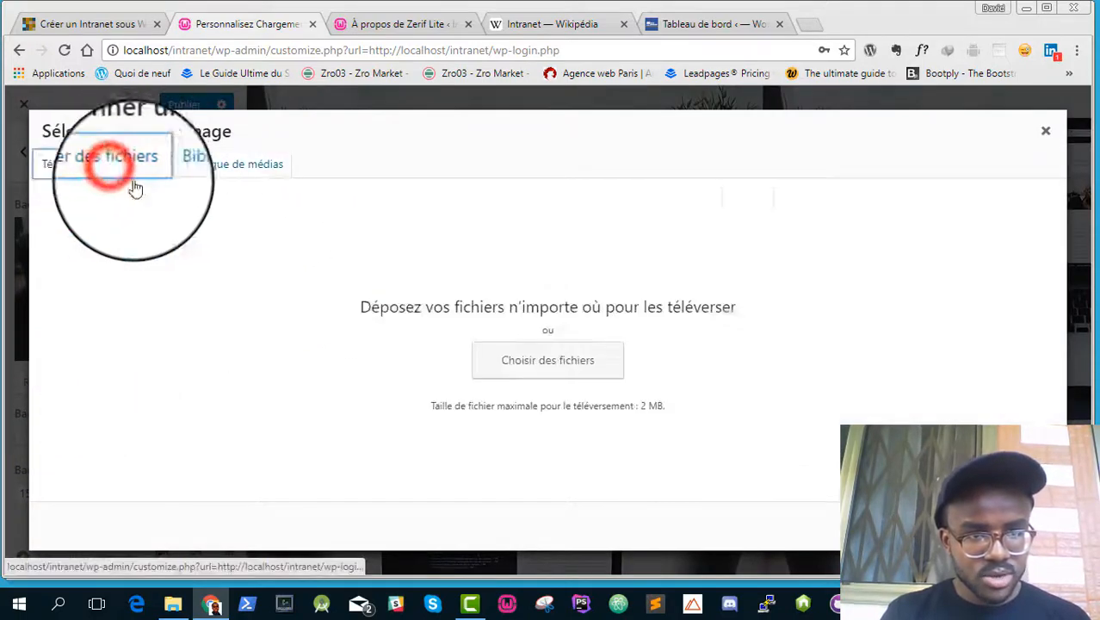
click(511, 365)
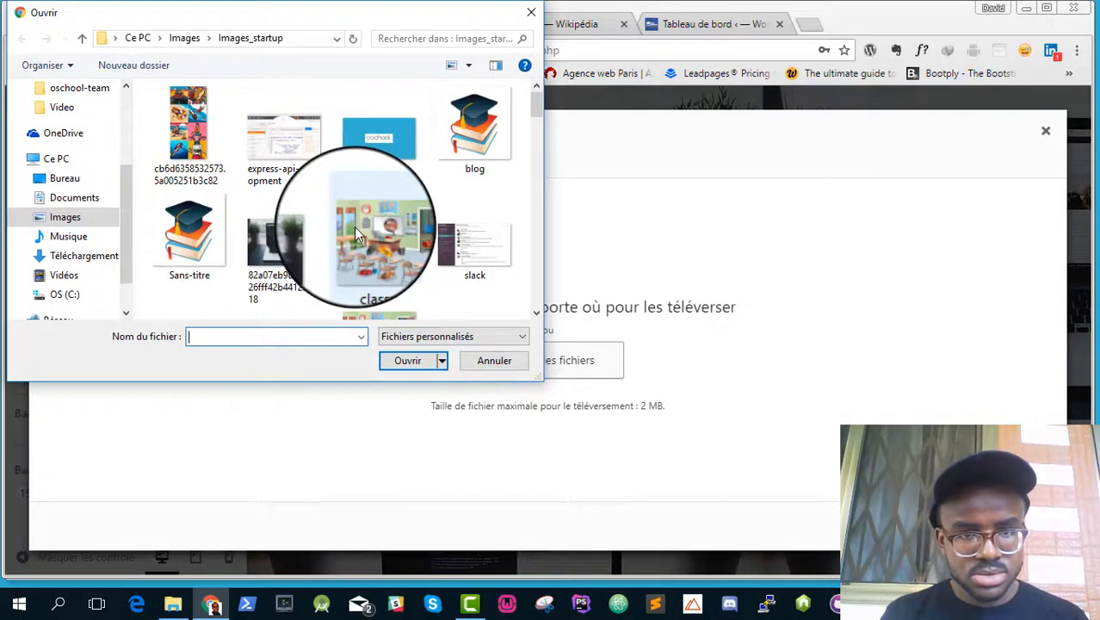
scroll(353, 226, down, 5)
scroll(353, 226, up, 2)
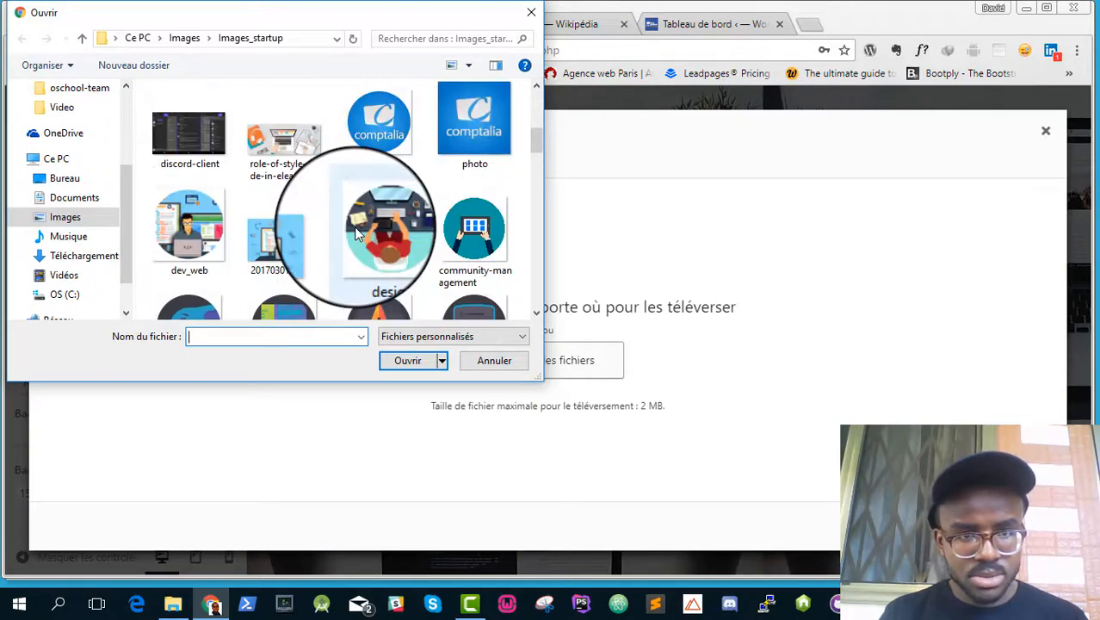
double_click(291, 245)
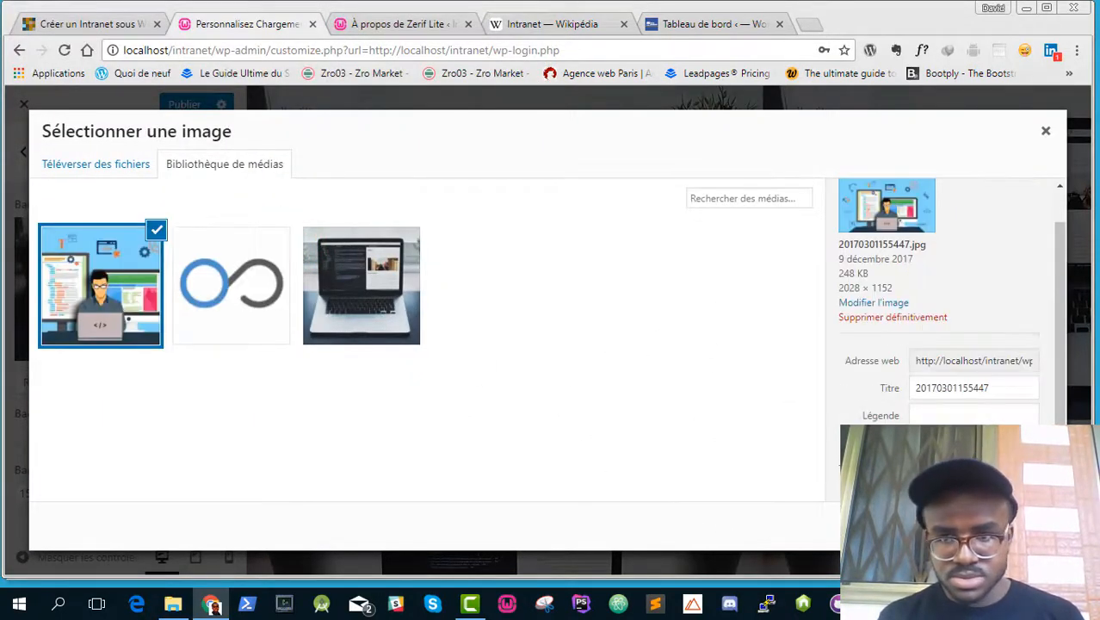
click(1004, 526)
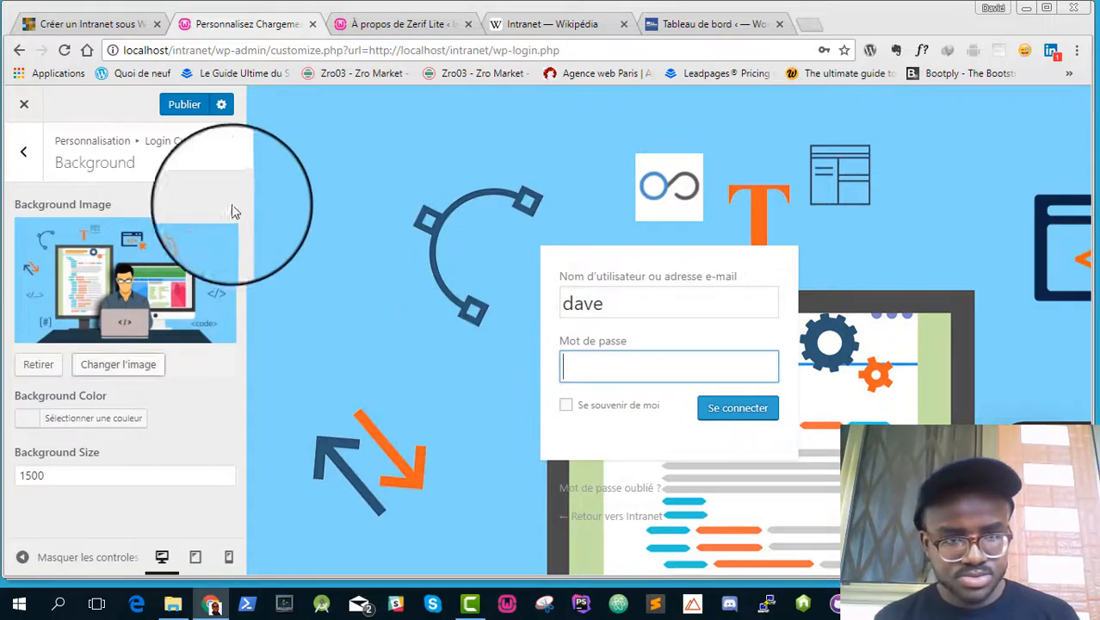
- Publish the login page customization and close the customizer's browser tab
click(176, 112)
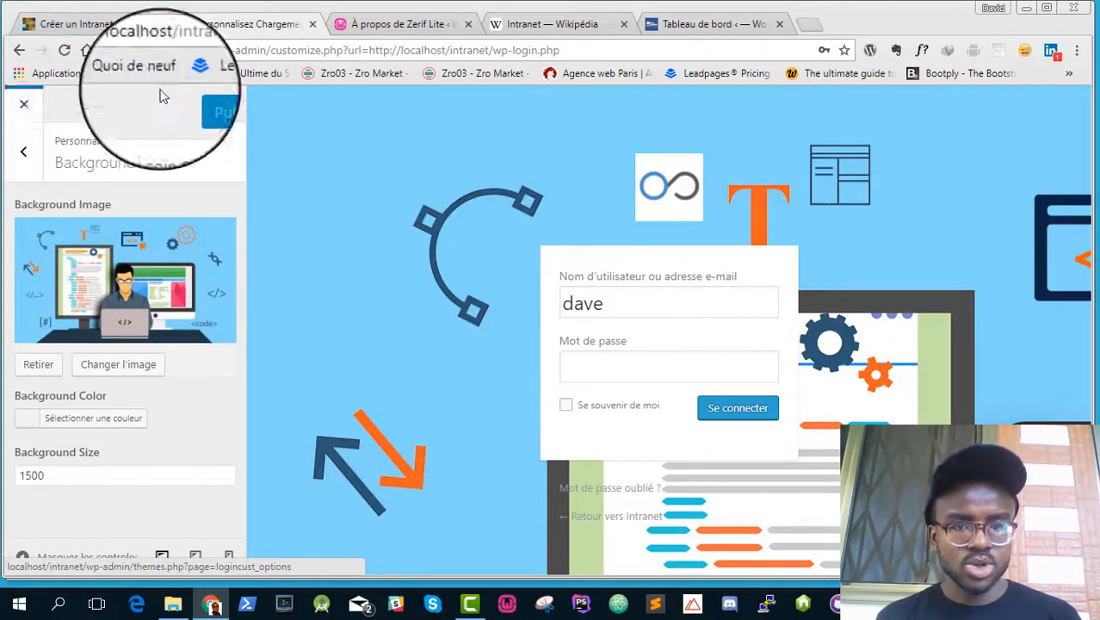
click(312, 31)
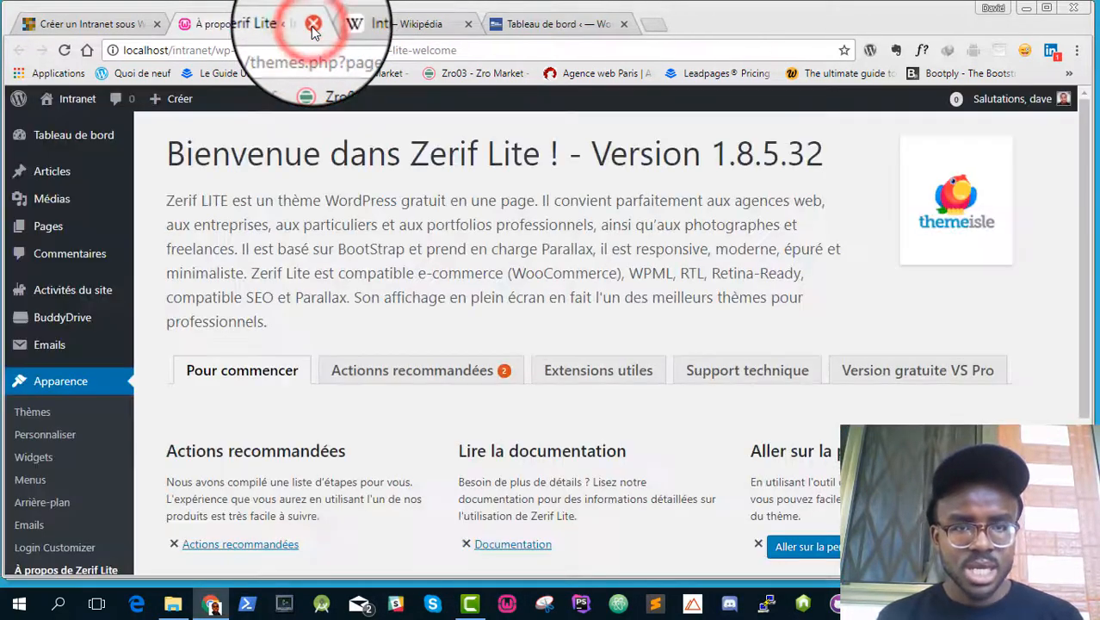
- Install and activate ThemeIsle Companion and Pirate Forms from Zerif Lite's recommended actions
scroll(422, 329, down, 3)
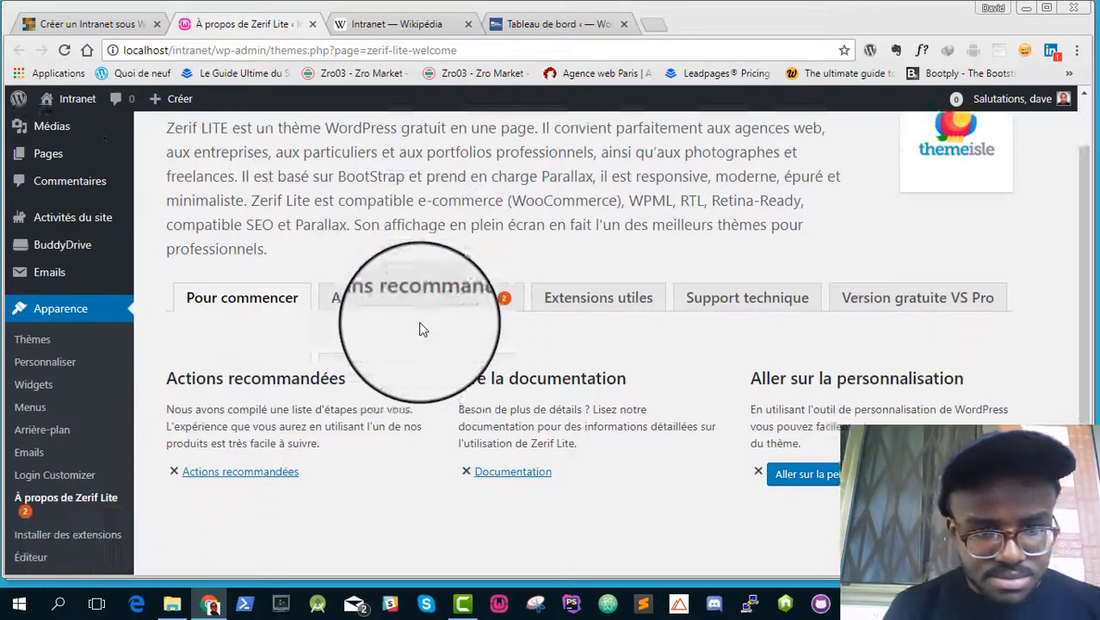
scroll(422, 329, up, 1)
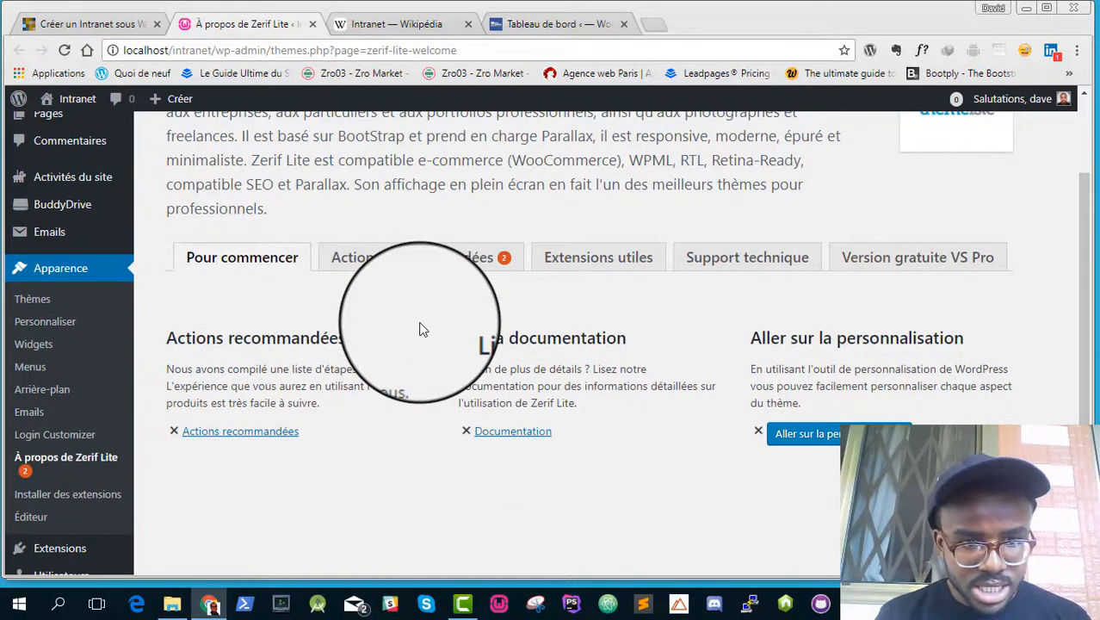
scroll(290, 422, down, 3)
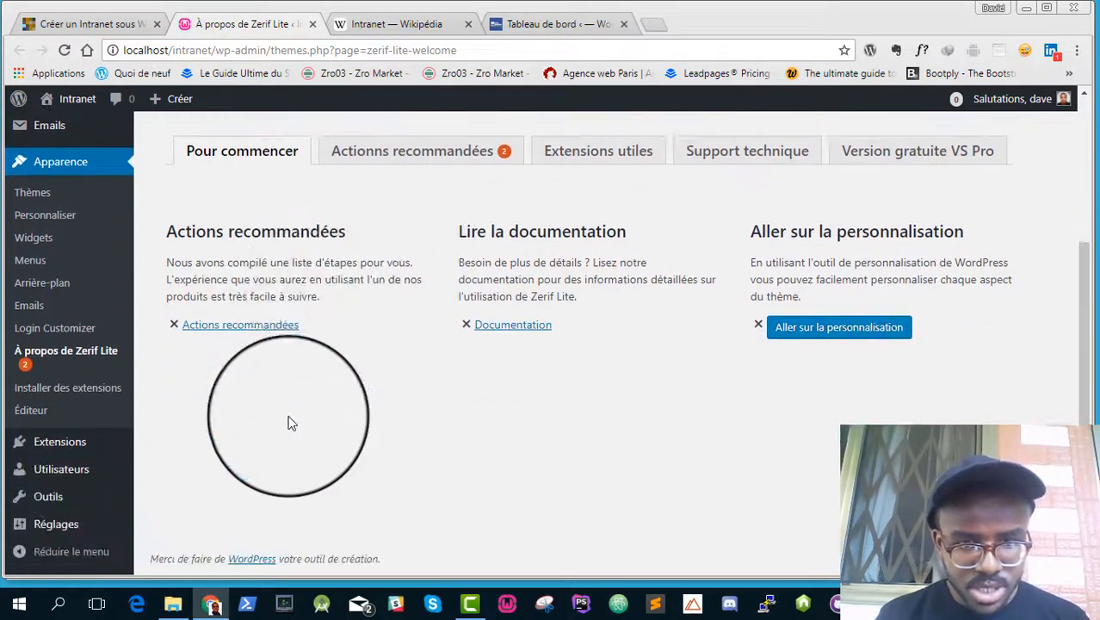
click(243, 327)
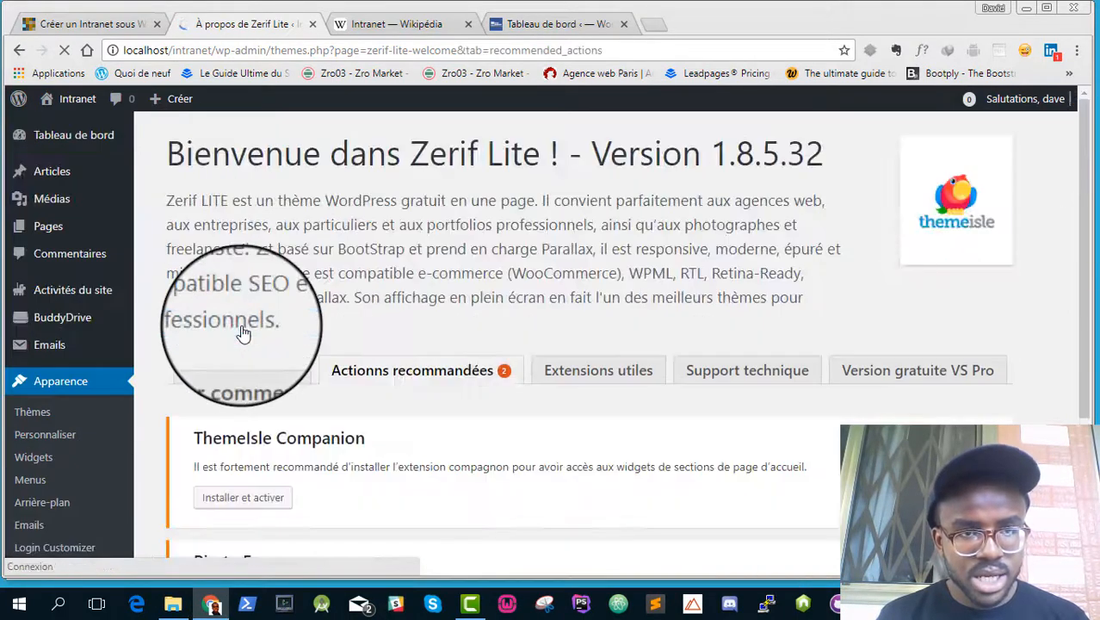
scroll(243, 334, down, 5)
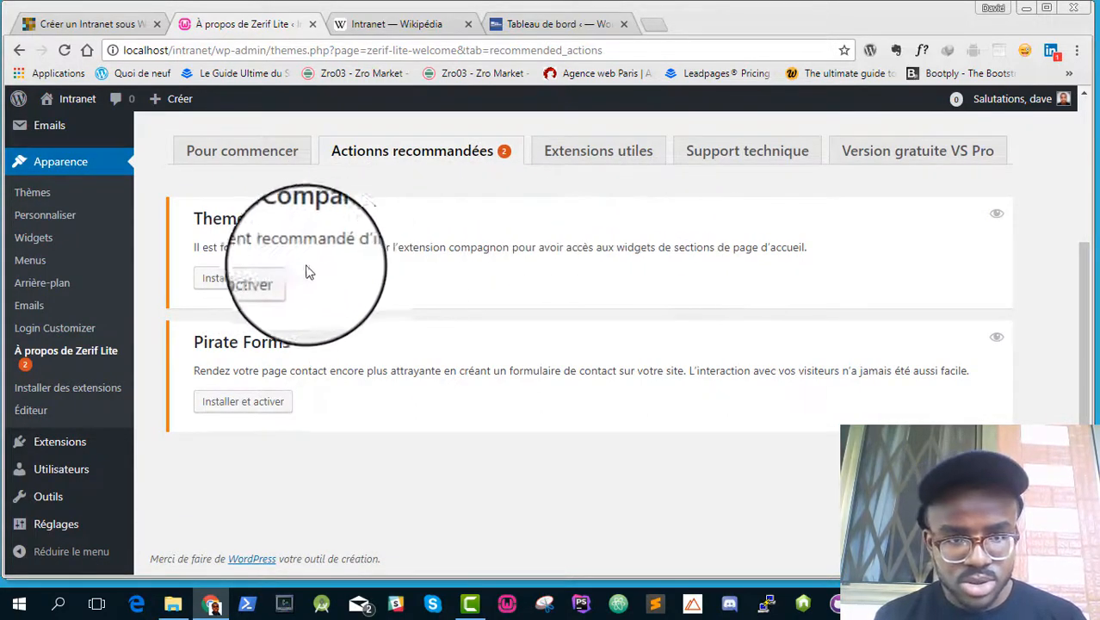
click(263, 281)
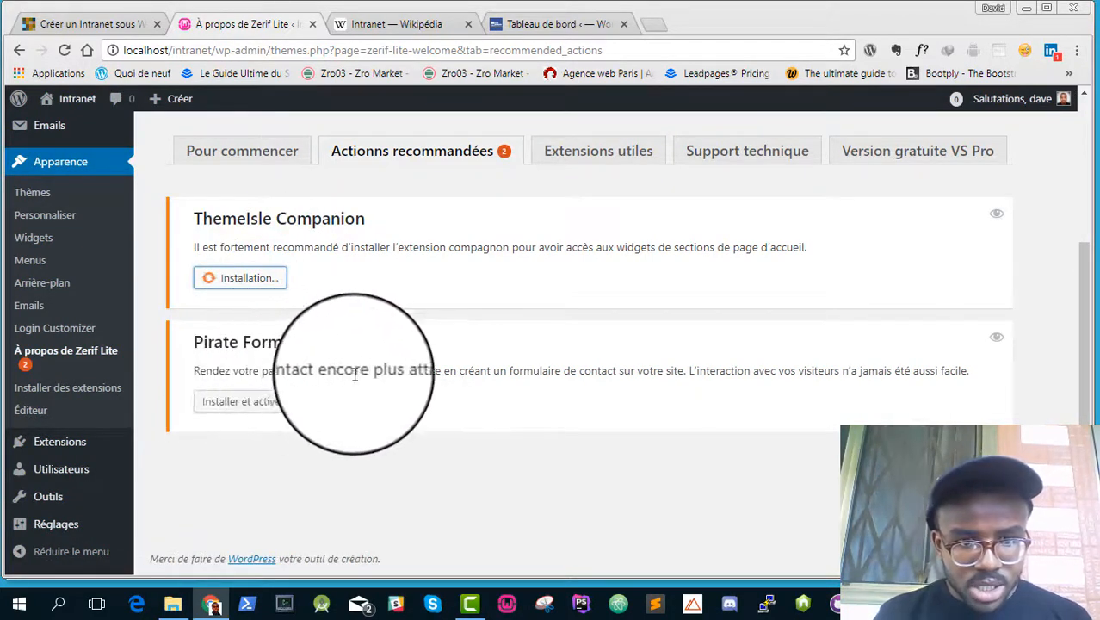
click(239, 404)
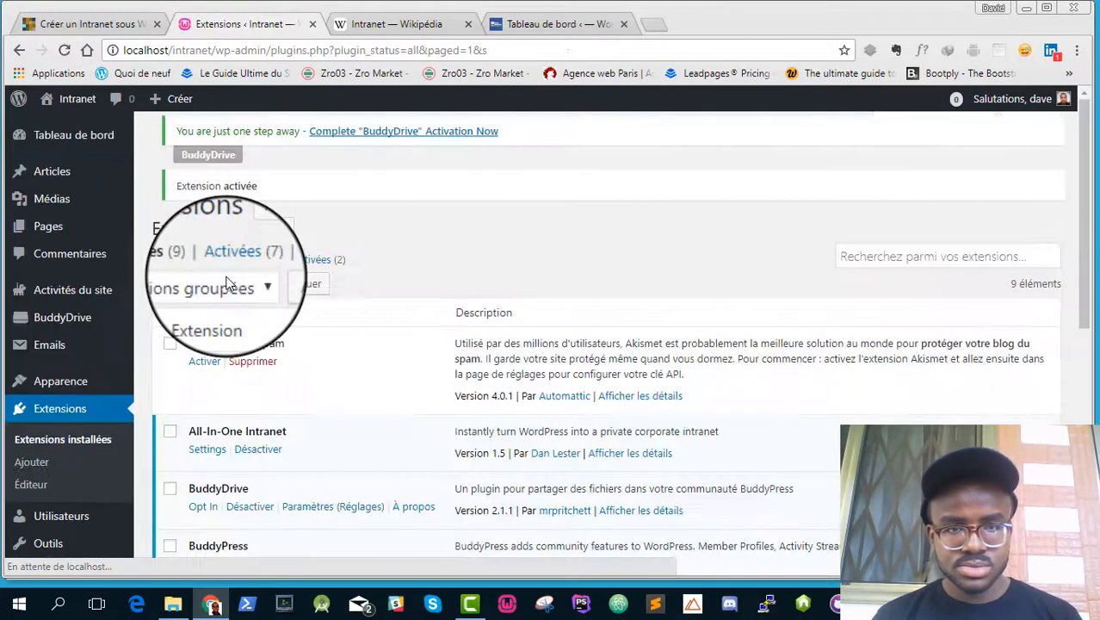
scroll(397, 395, down, 2)
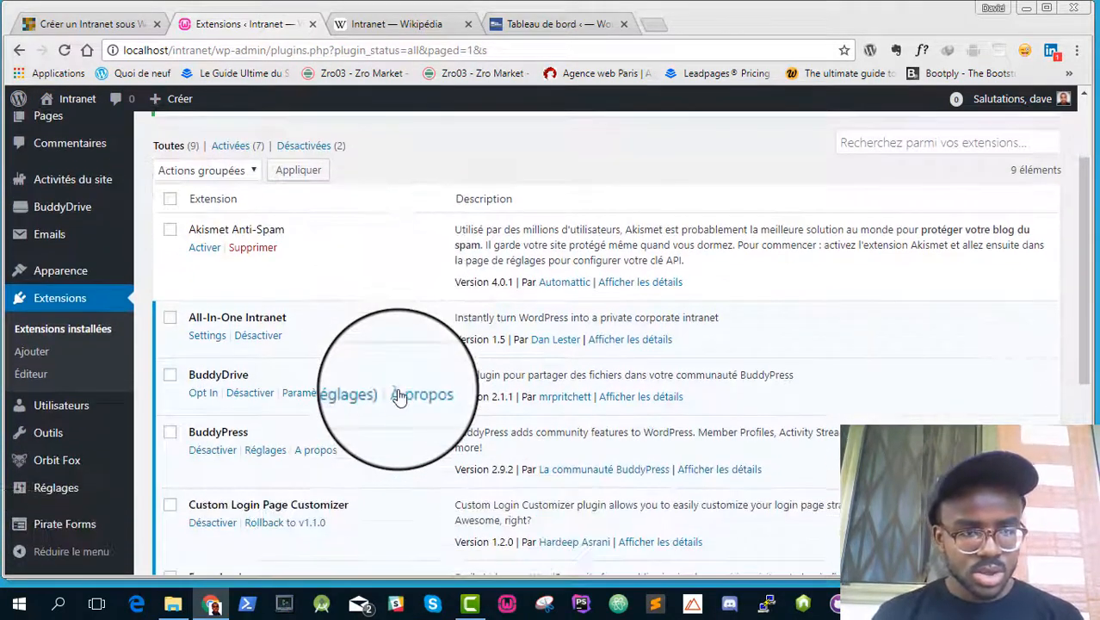
- Check the recommended actions on Zerif Lite's about page and look over the site's current home page
mouse_move(74, 274)
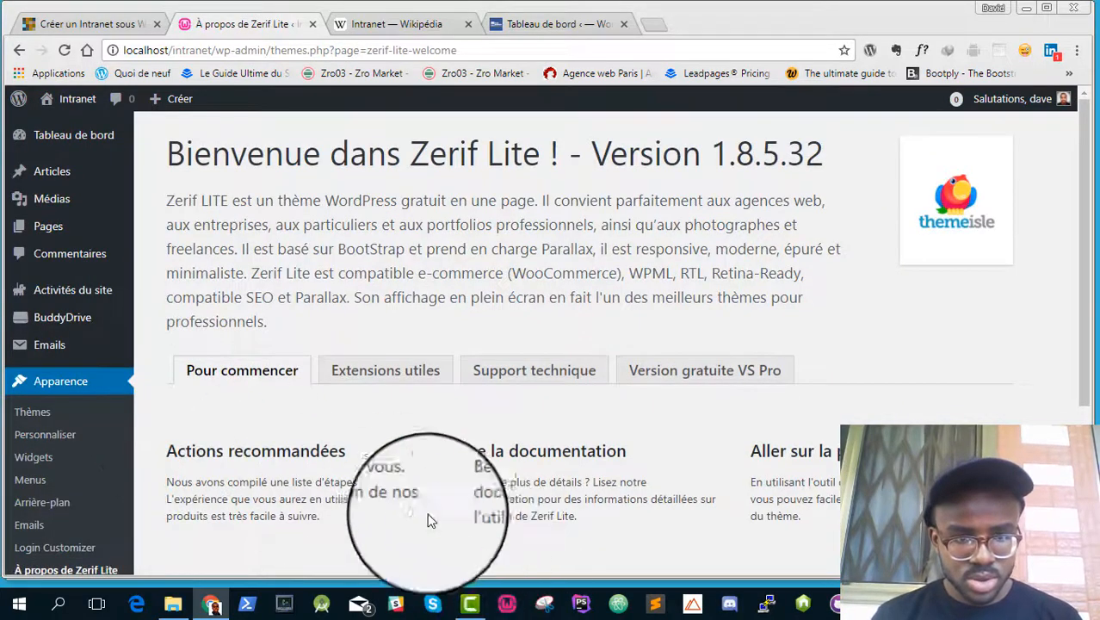
scroll(373, 484, down, 2)
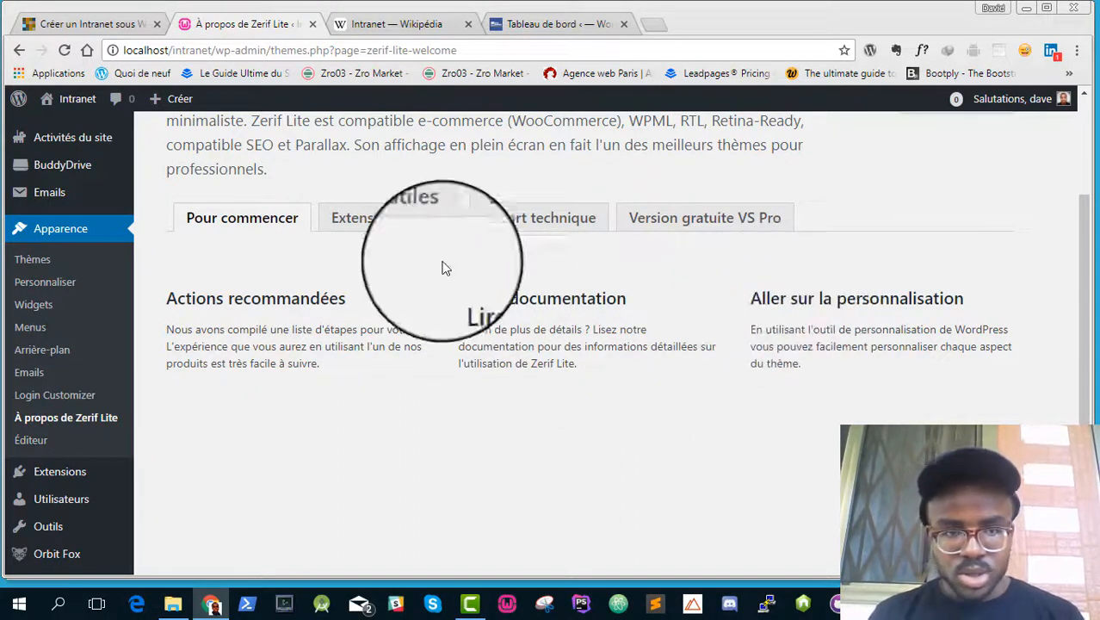
click(84, 105)
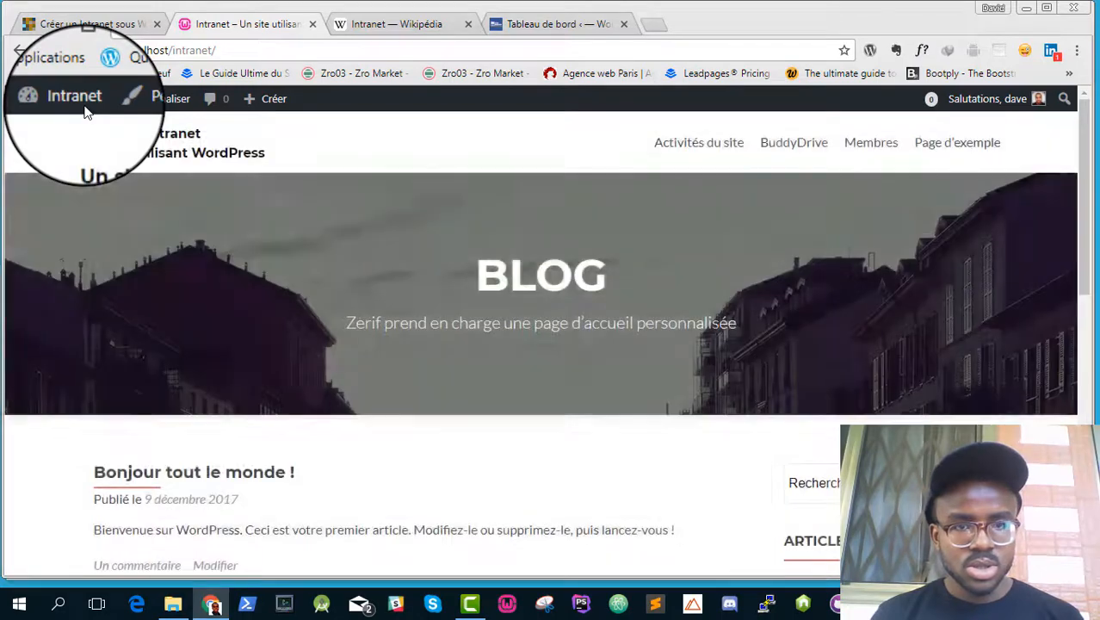
scroll(511, 360, down, 6)
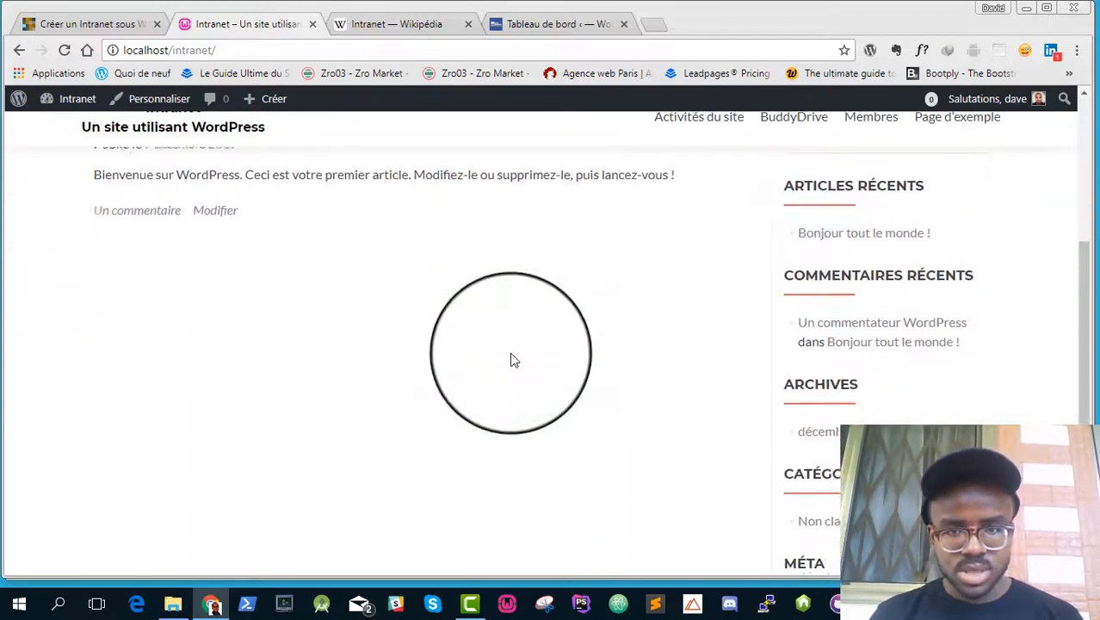
scroll(511, 360, up, 3)
scroll(511, 360, up, 3)
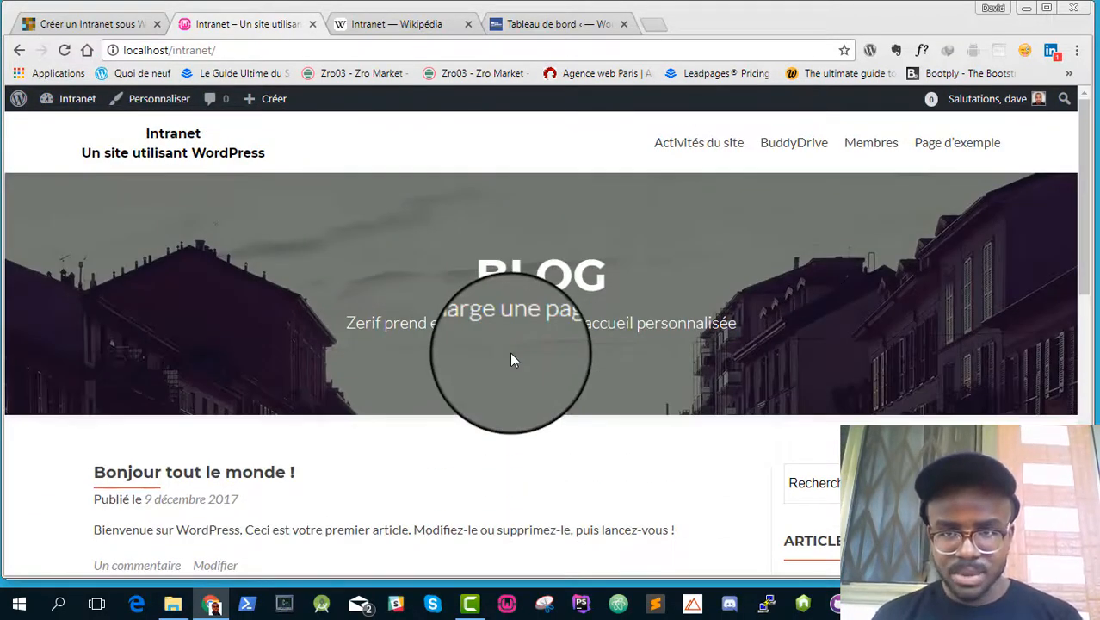
scroll(510, 360, down, 6)
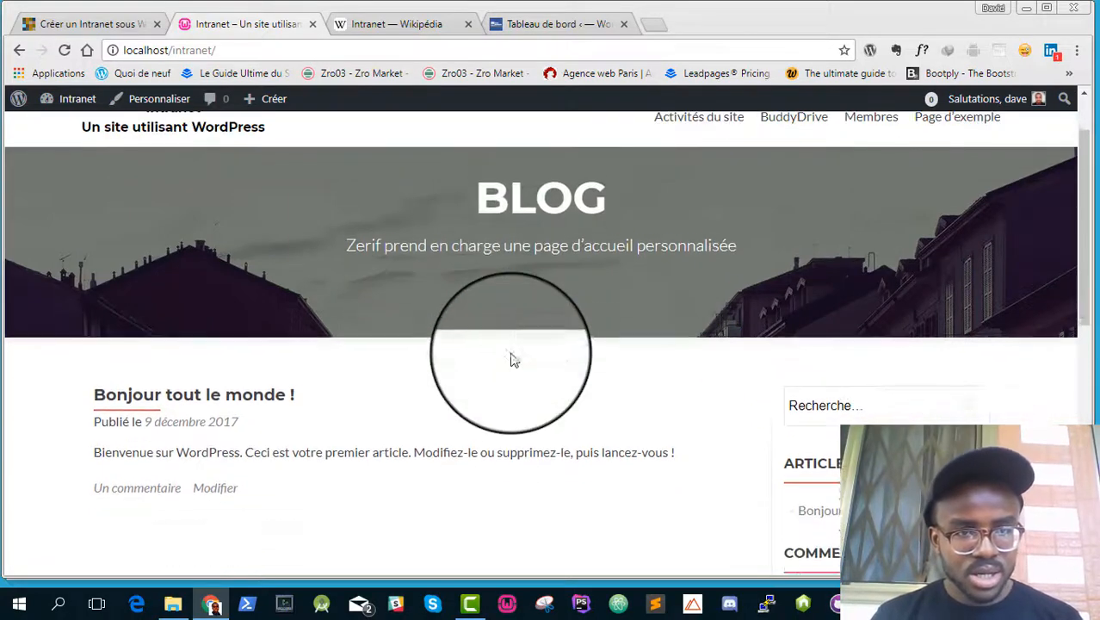
scroll(511, 360, up, 7)
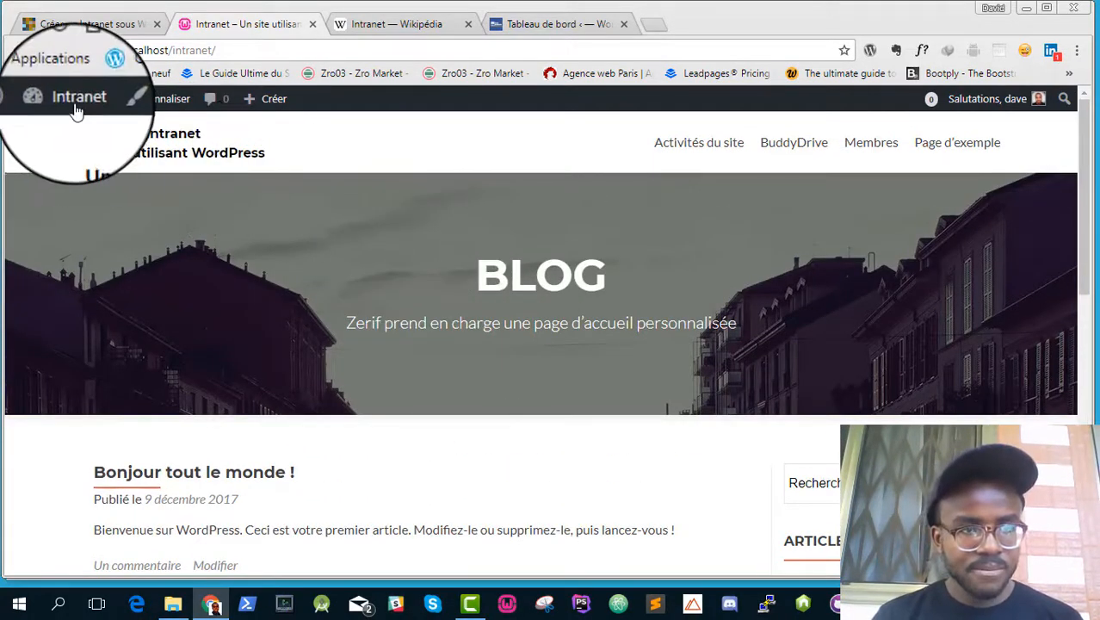
- Customize the site so its home page displays a static page, and publish the change
click(146, 104)
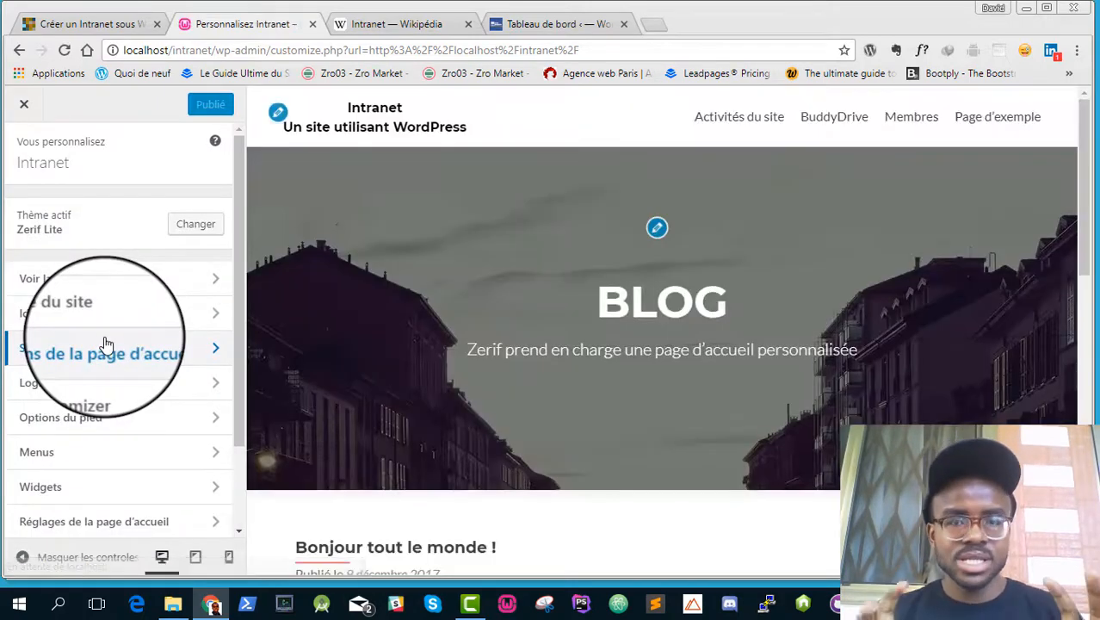
scroll(104, 343, down, 3)
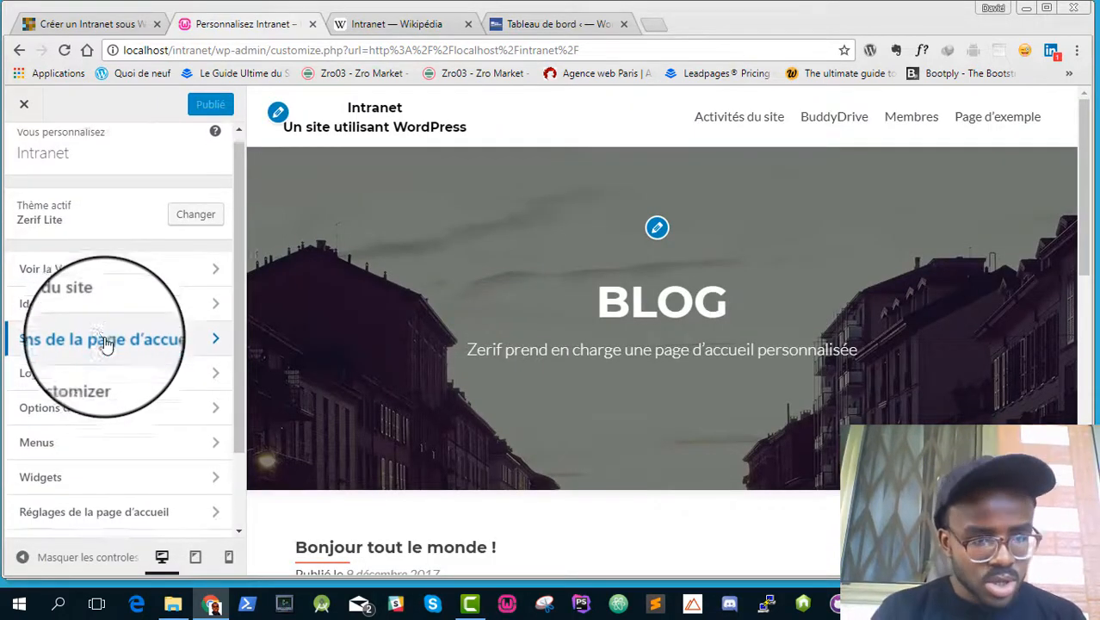
click(112, 421)
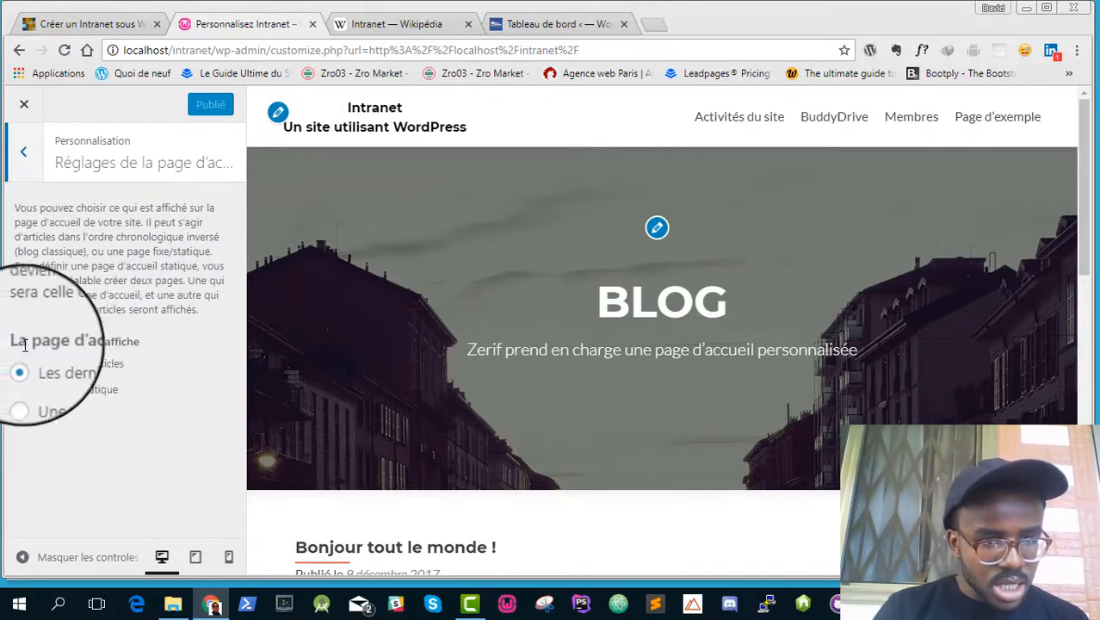
click(24, 397)
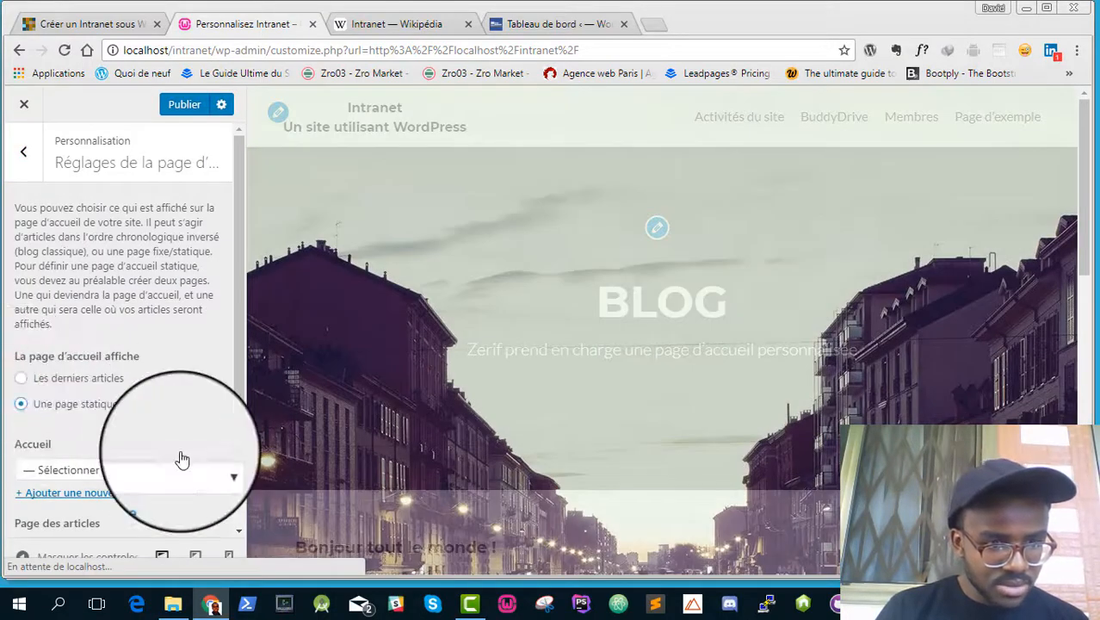
scroll(179, 457, down, 1)
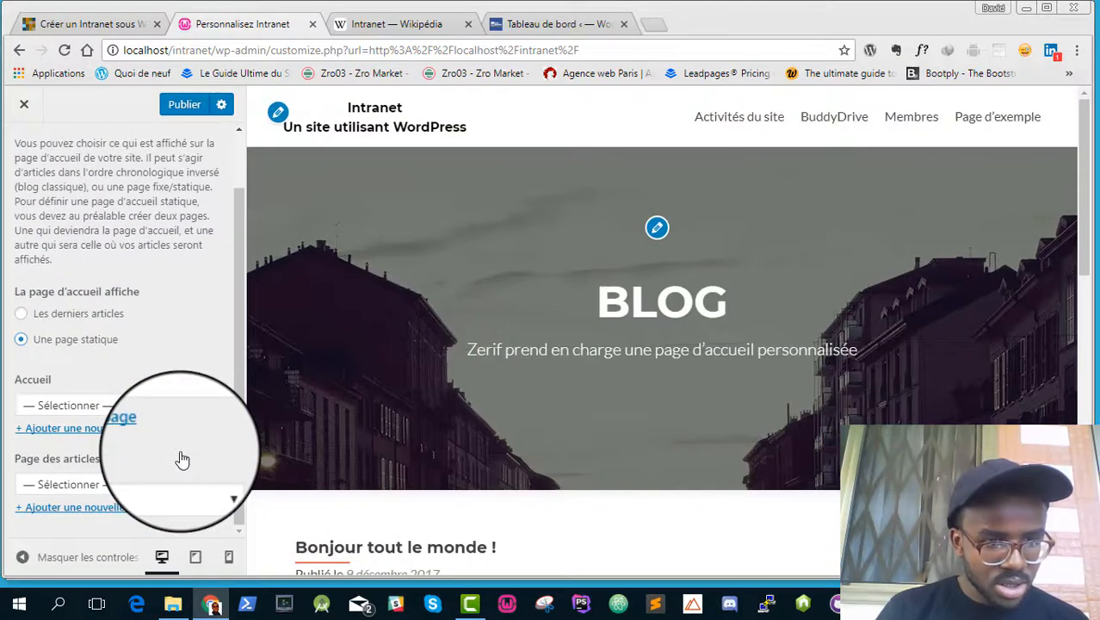
click(171, 107)
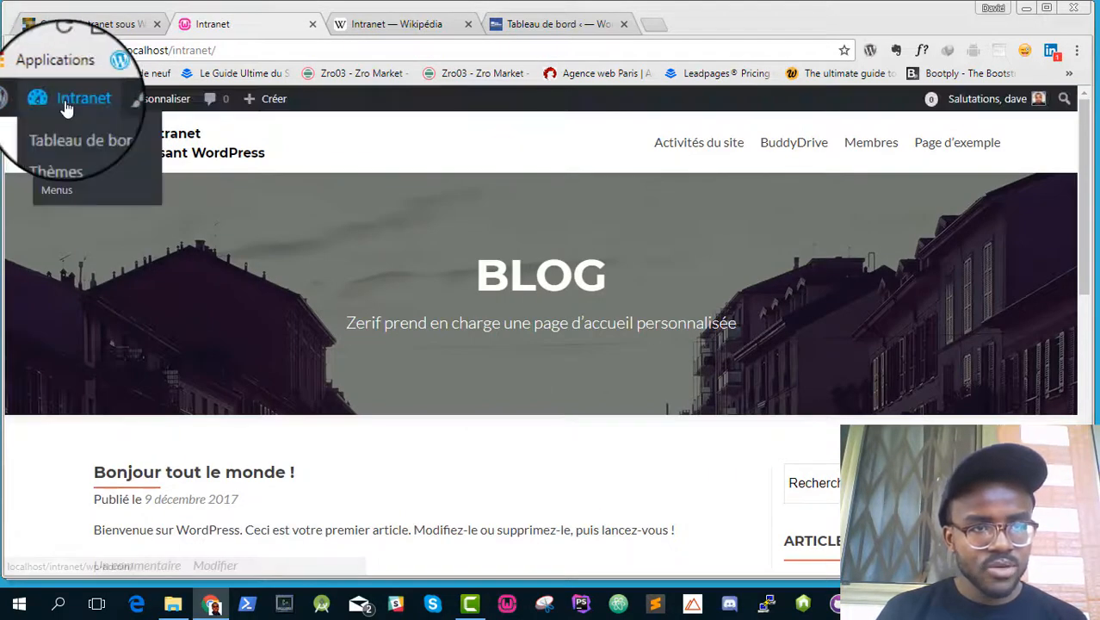
- Open the dashboard in a new browser tab and publish a new empty page titled "Home page"
right_click(65, 102)
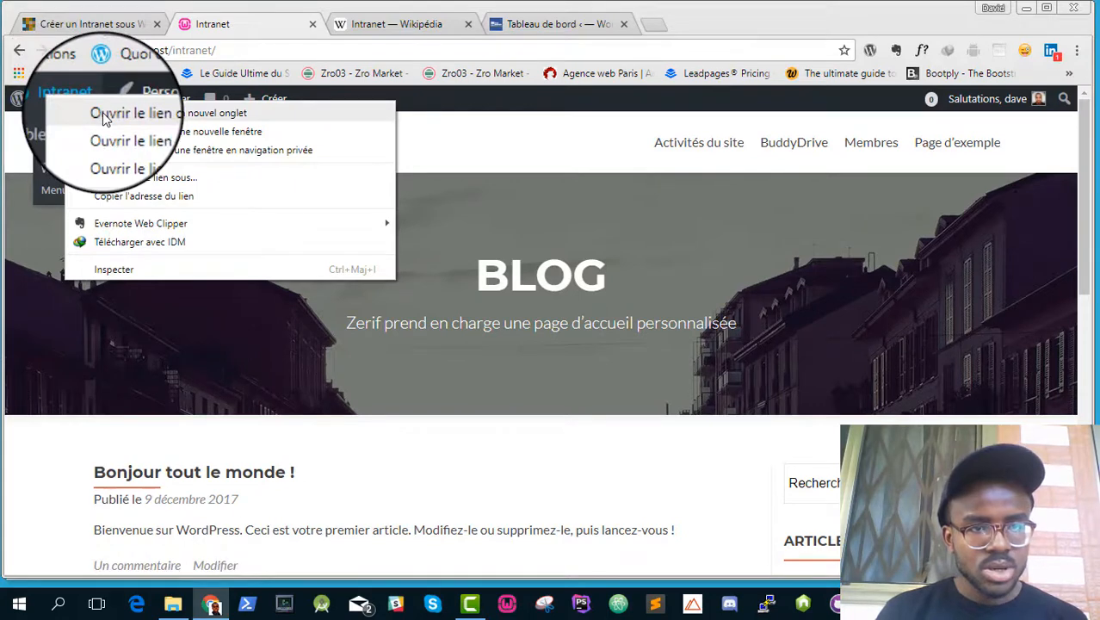
click(104, 118)
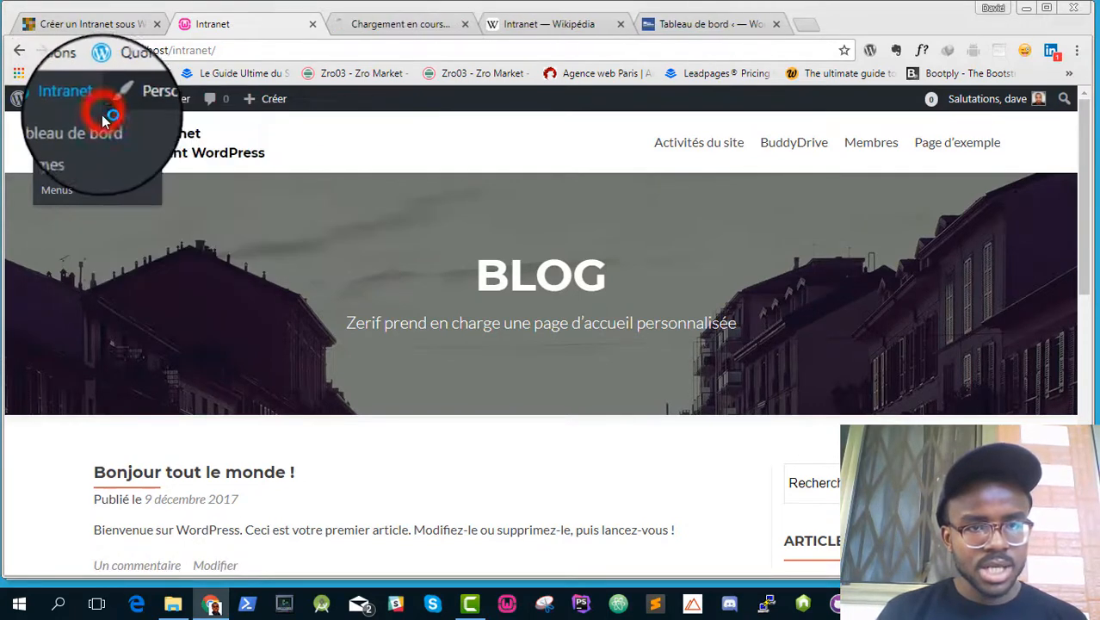
click(425, 20)
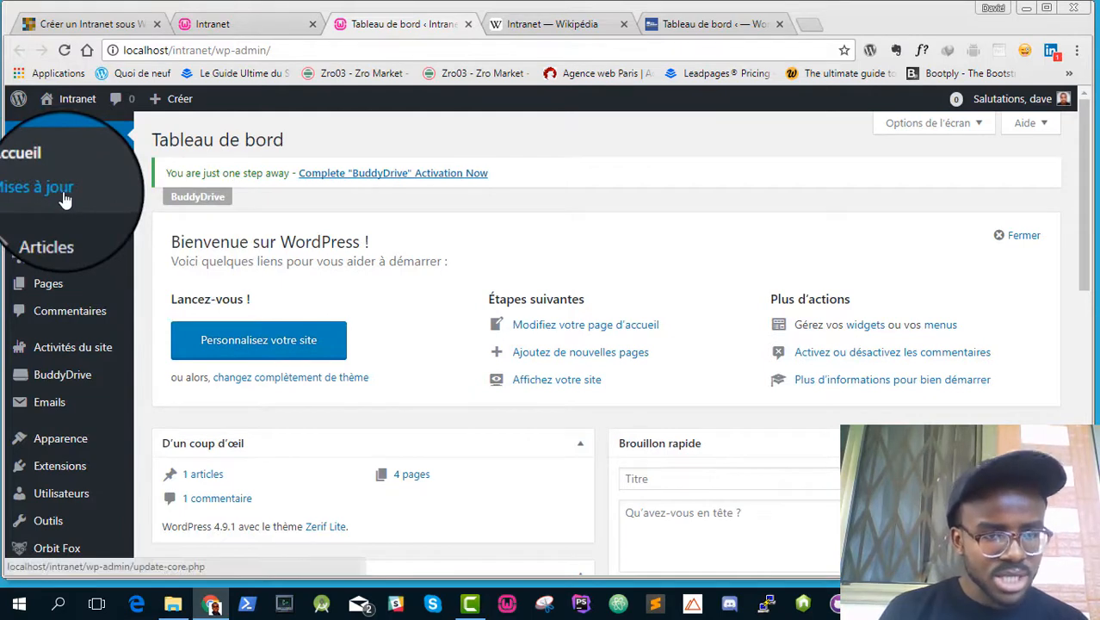
mouse_move(72, 234)
mouse_move(53, 288)
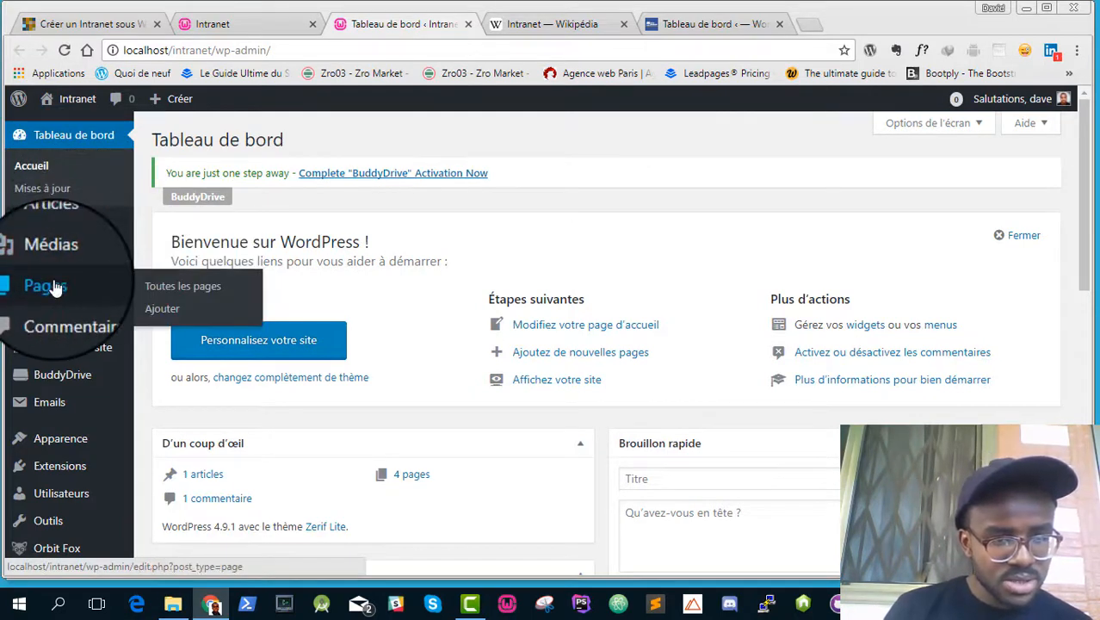
click(170, 310)
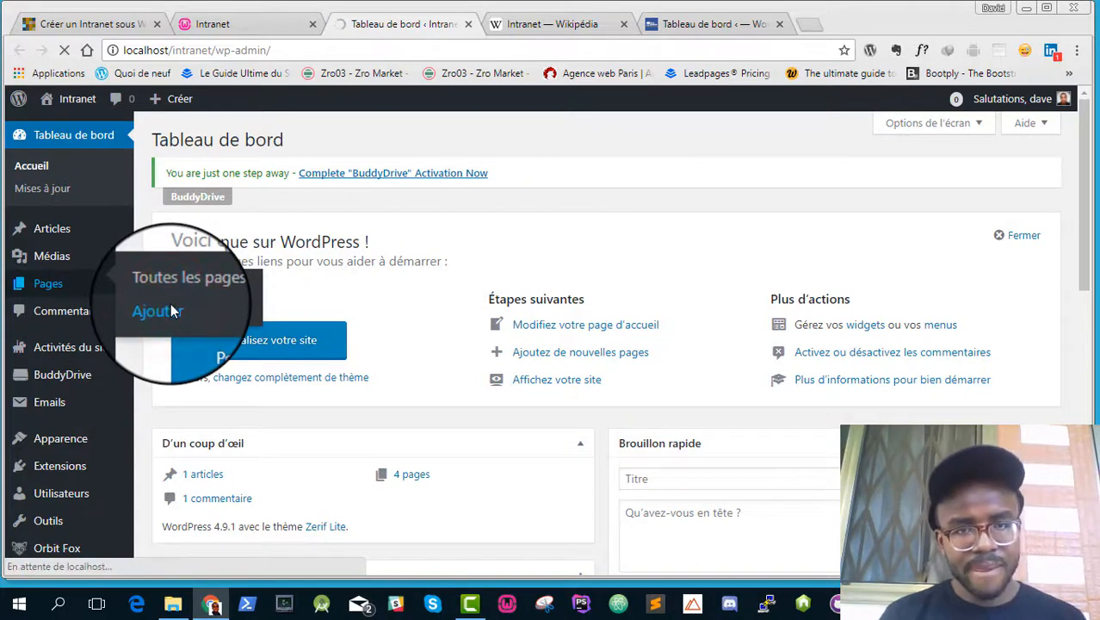
click(302, 234)
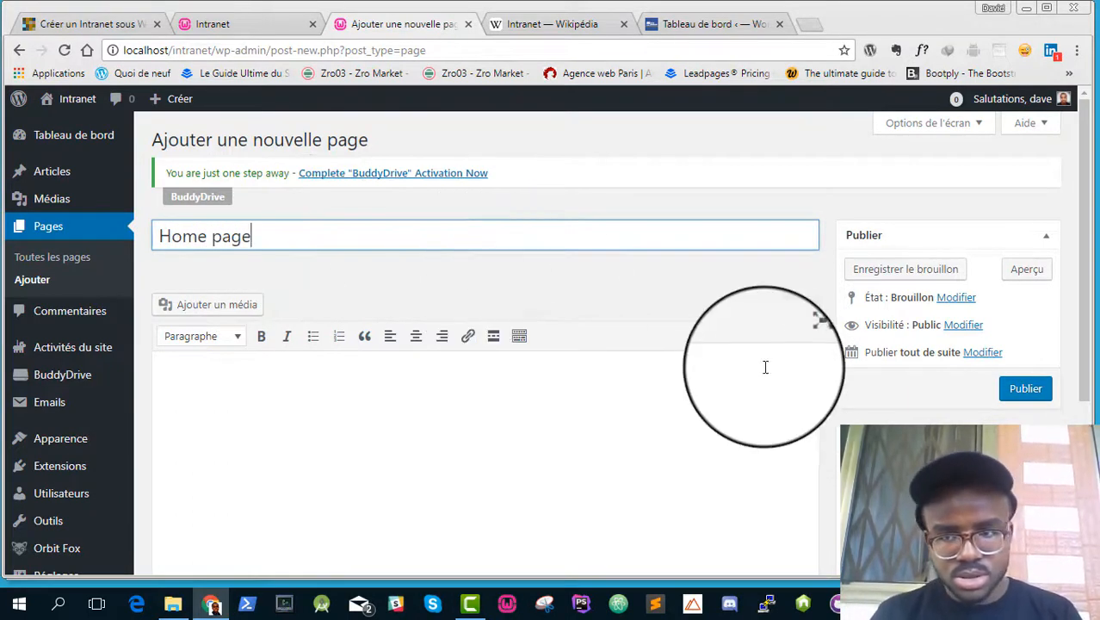
click(1036, 396)
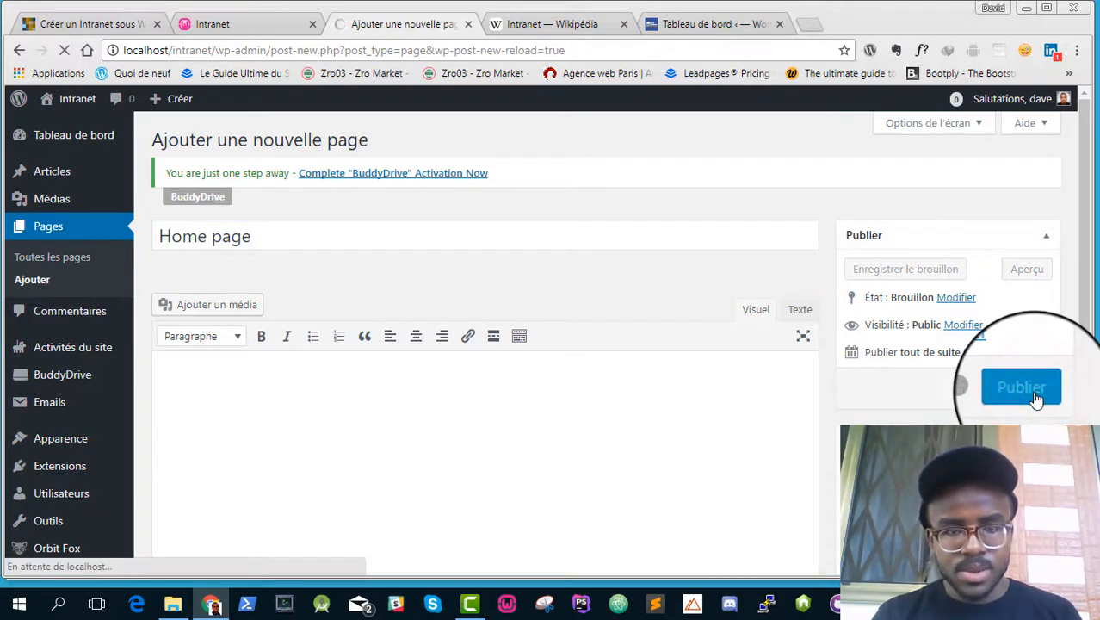
- Assign "Home page" as the site's static home page in the customizer, publish the change, and return to the site
click(256, 33)
click(158, 100)
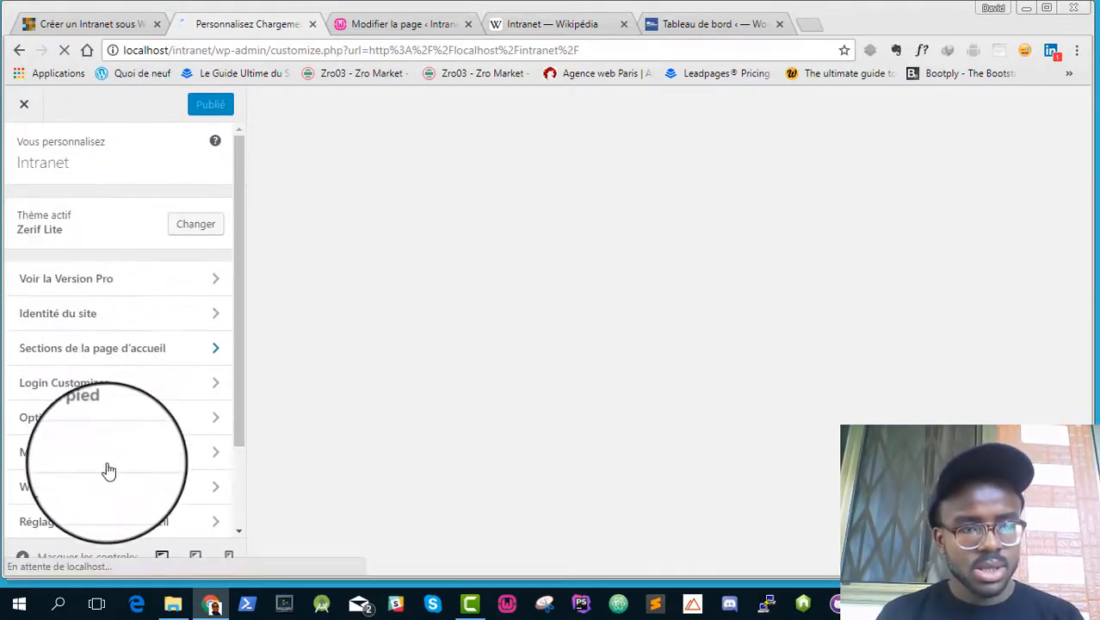
scroll(107, 470, down, 1)
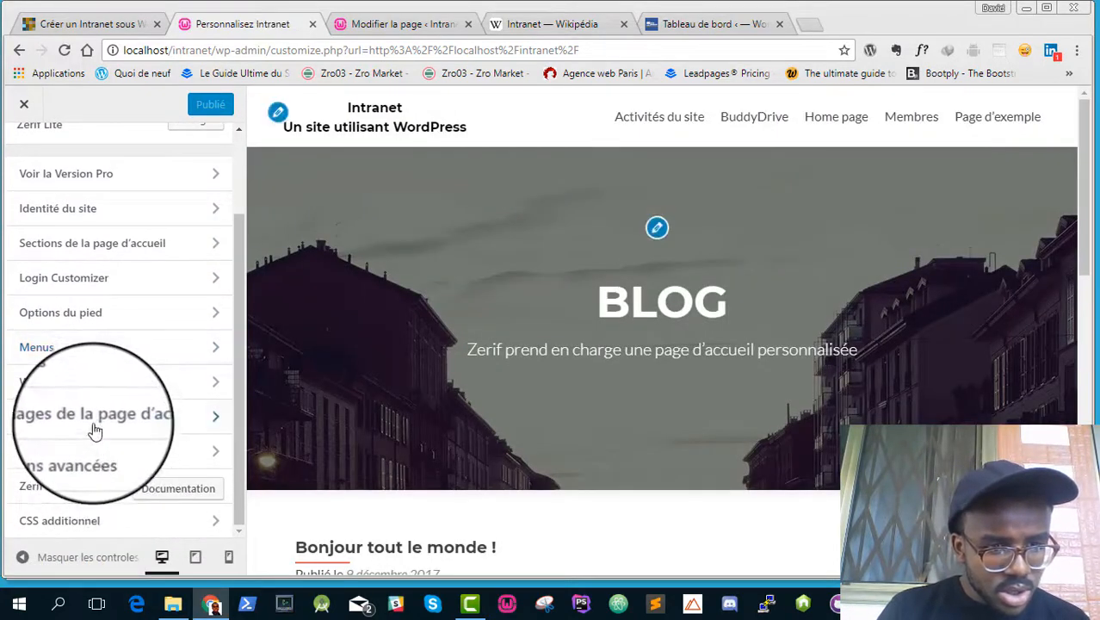
click(96, 428)
scroll(93, 421, down, 1)
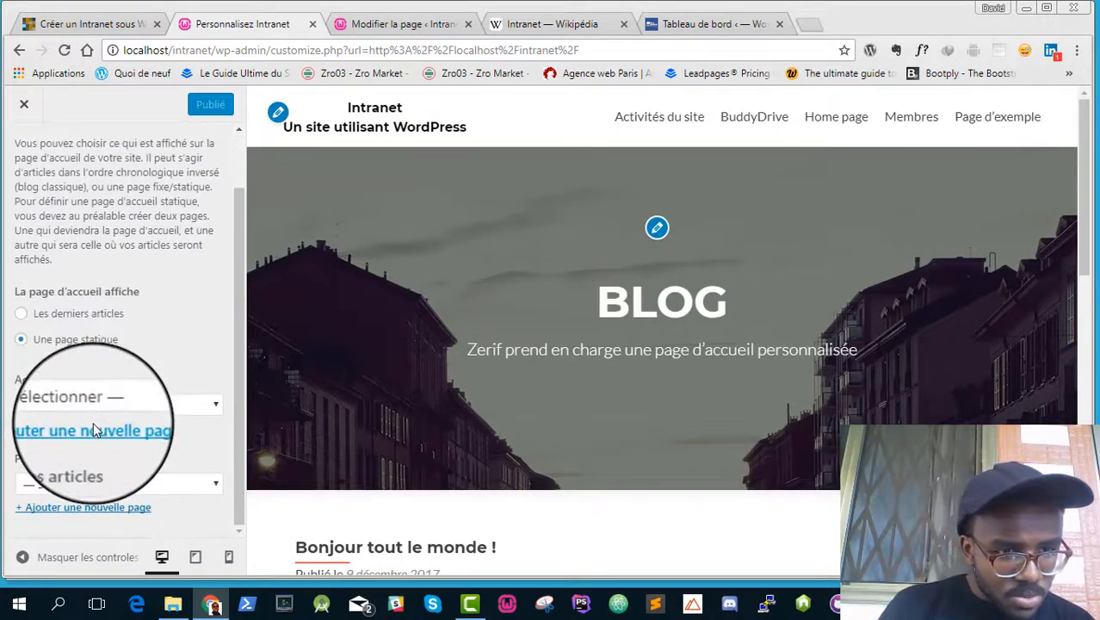
click(138, 406)
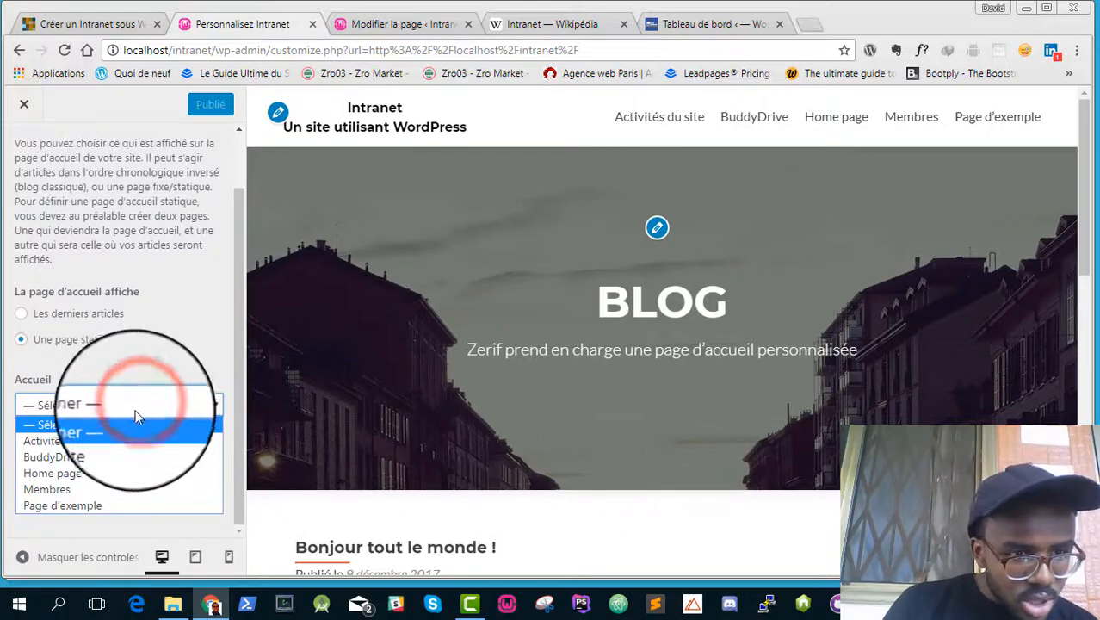
click(87, 476)
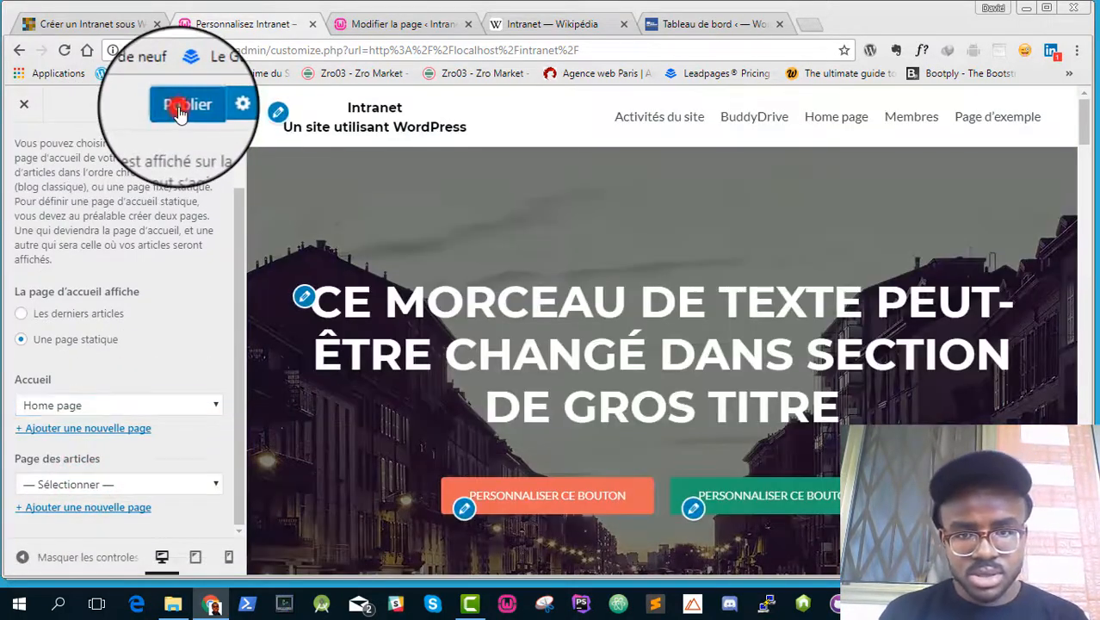
click(179, 107)
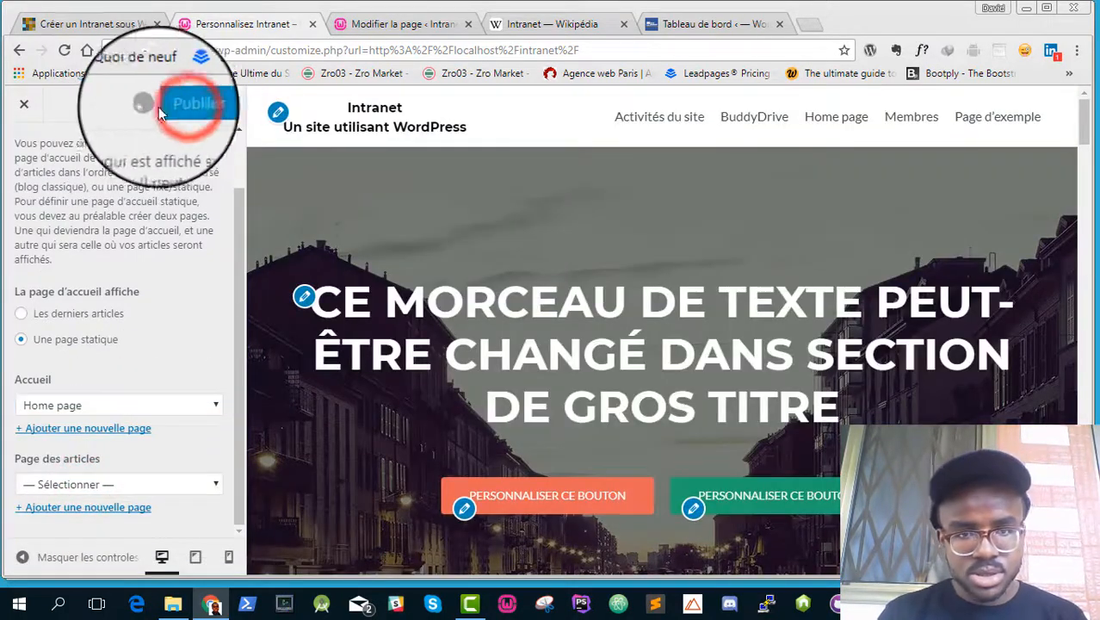
click(28, 110)
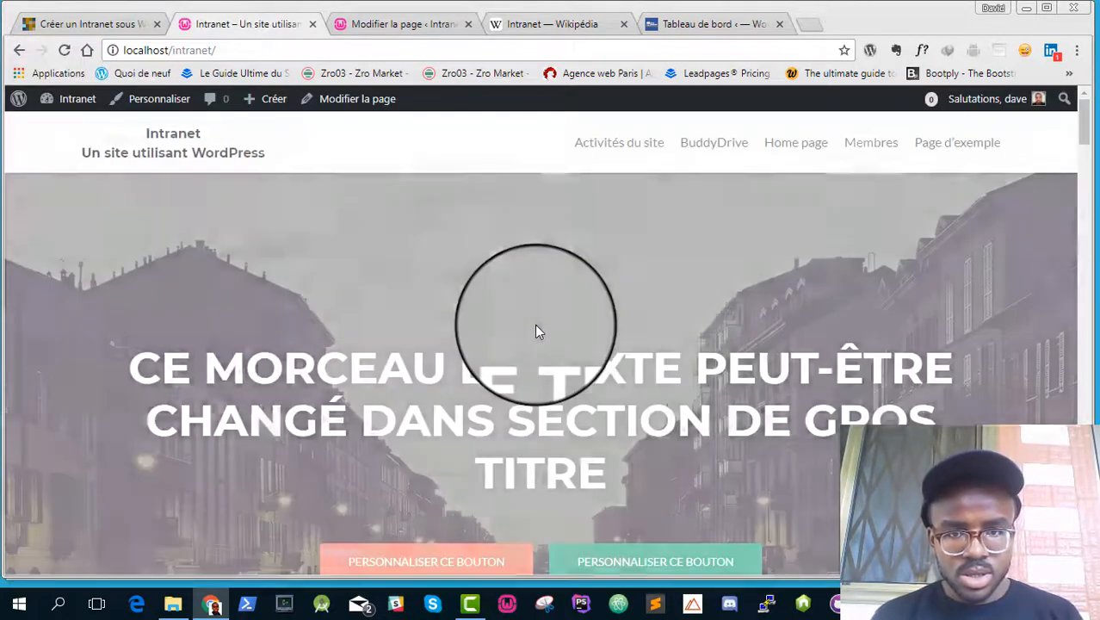
- Examine the new home page's sections, from the large title through the features, team and testimonials to the contact form
scroll(537, 331, down, 6)
scroll(535, 331, down, 8)
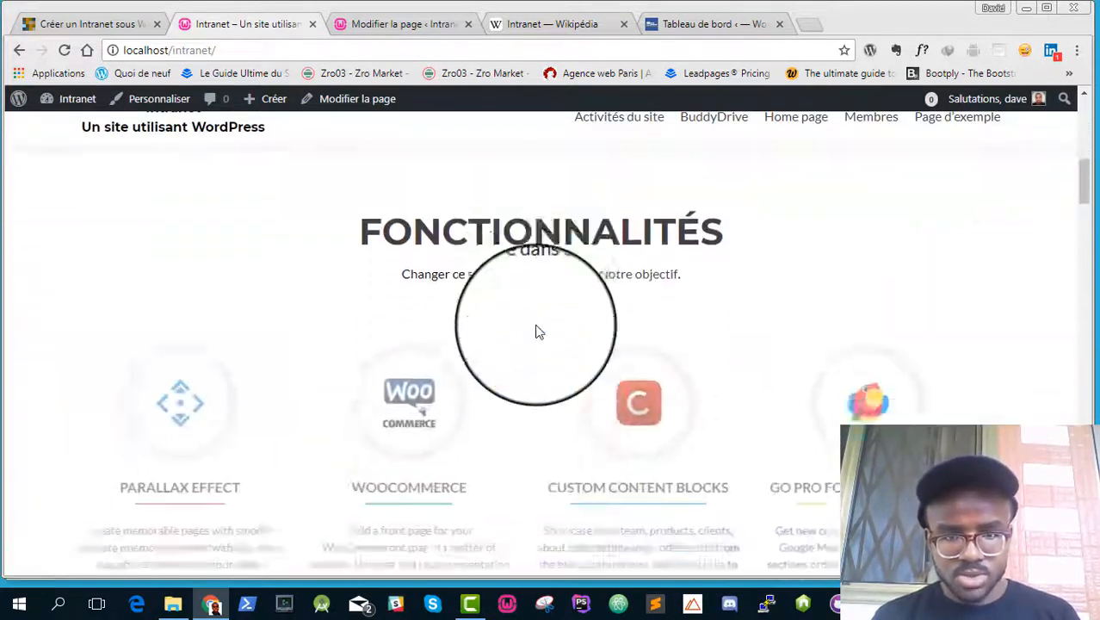
scroll(536, 324, down, 8)
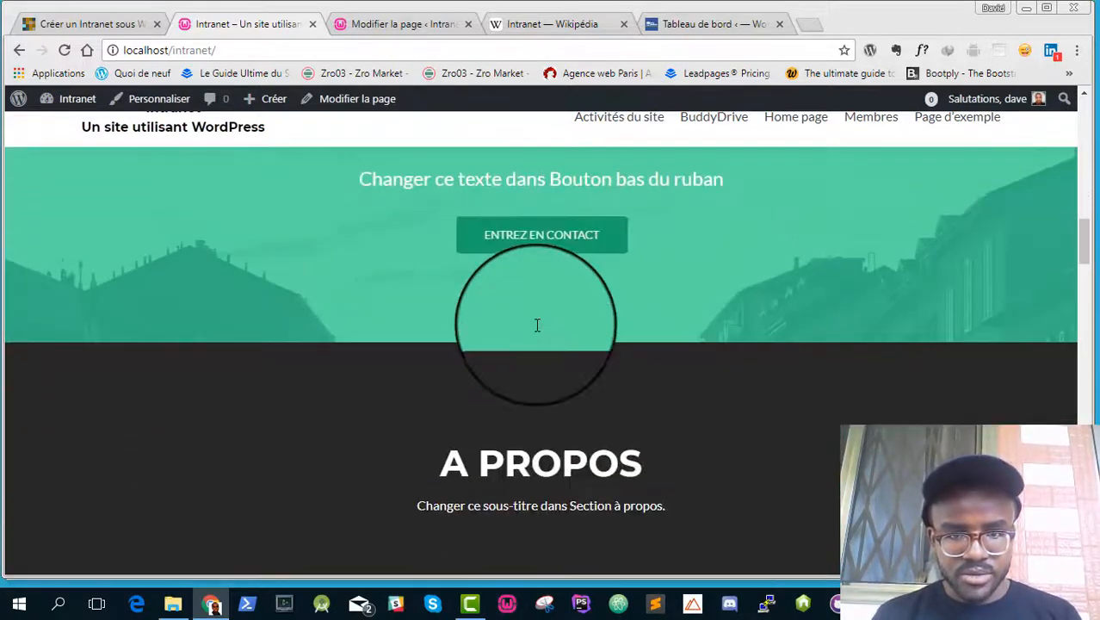
scroll(536, 330, down, 8)
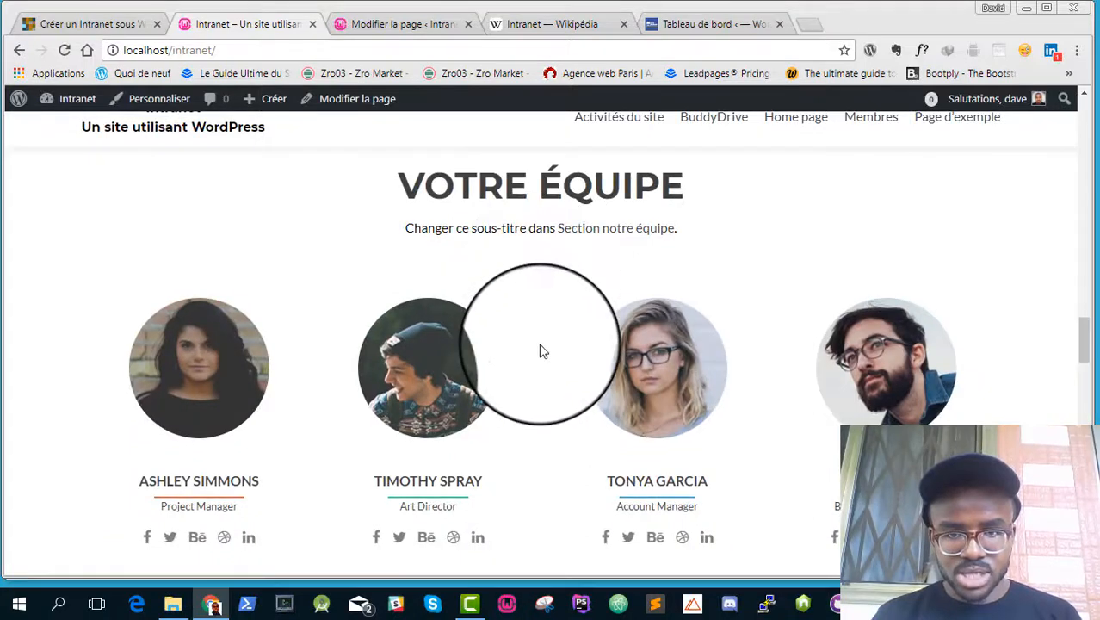
scroll(540, 351, down, 2)
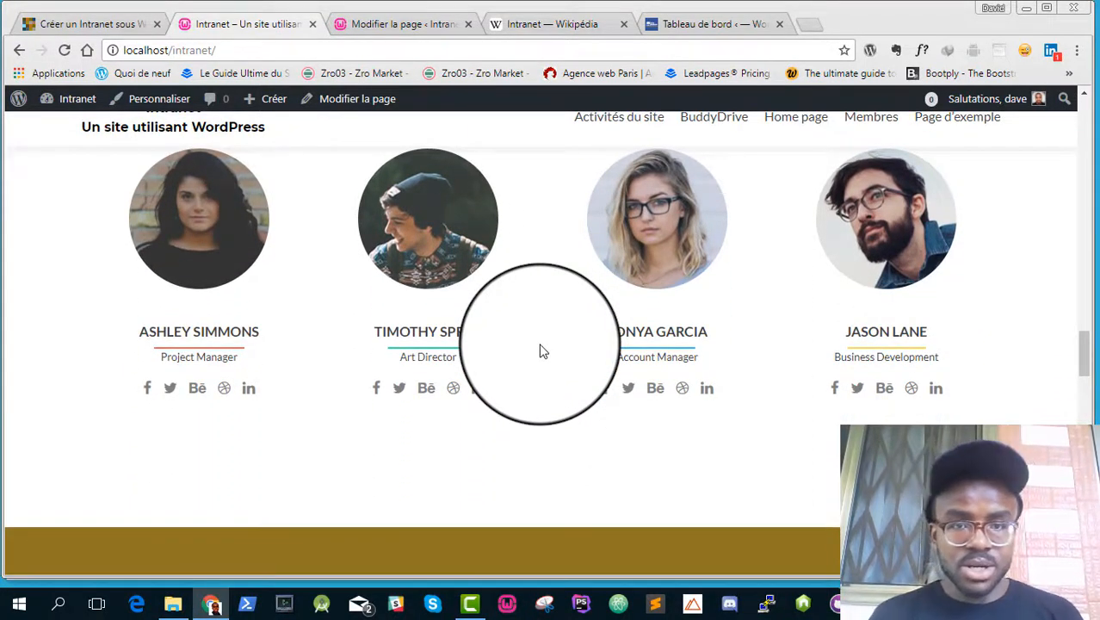
scroll(540, 344, down, 6)
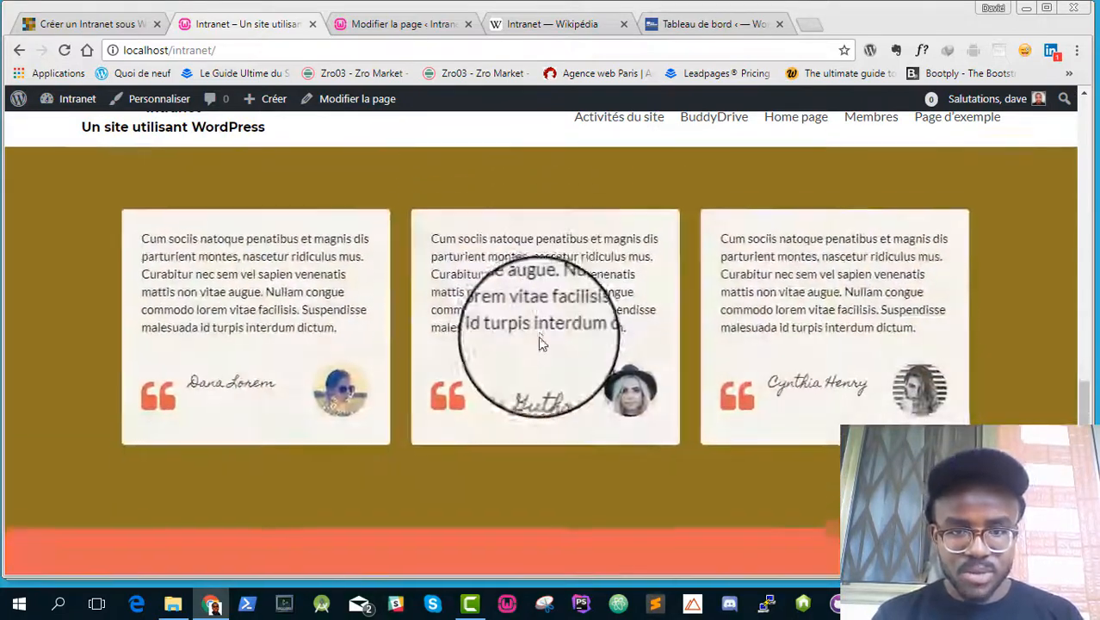
scroll(526, 284, down, 5)
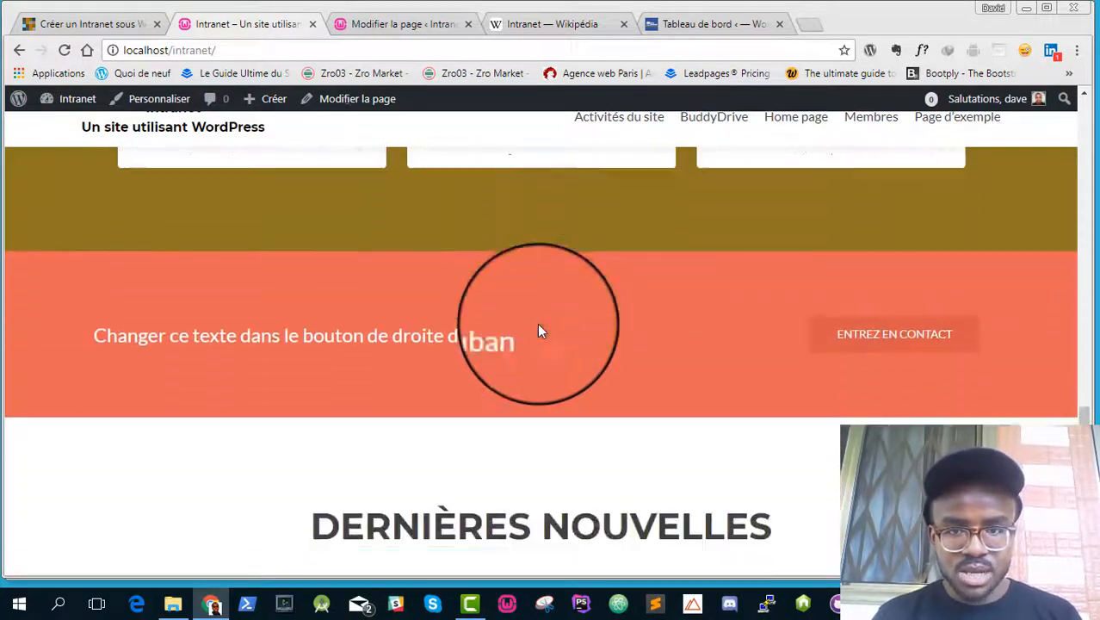
scroll(538, 325, down, 8)
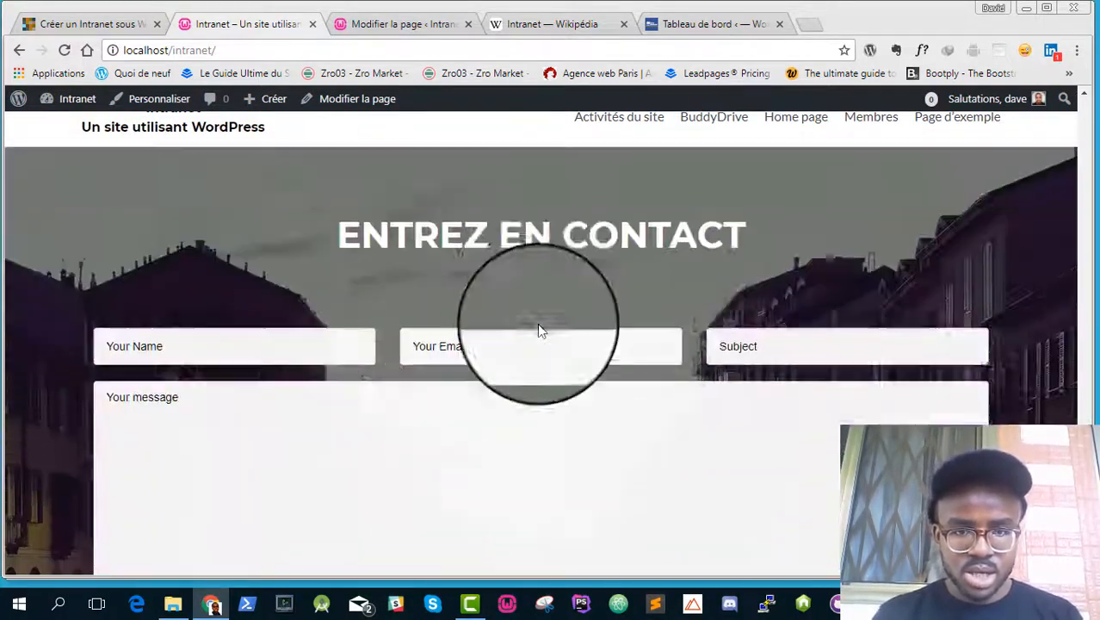
scroll(537, 327, up, 20)
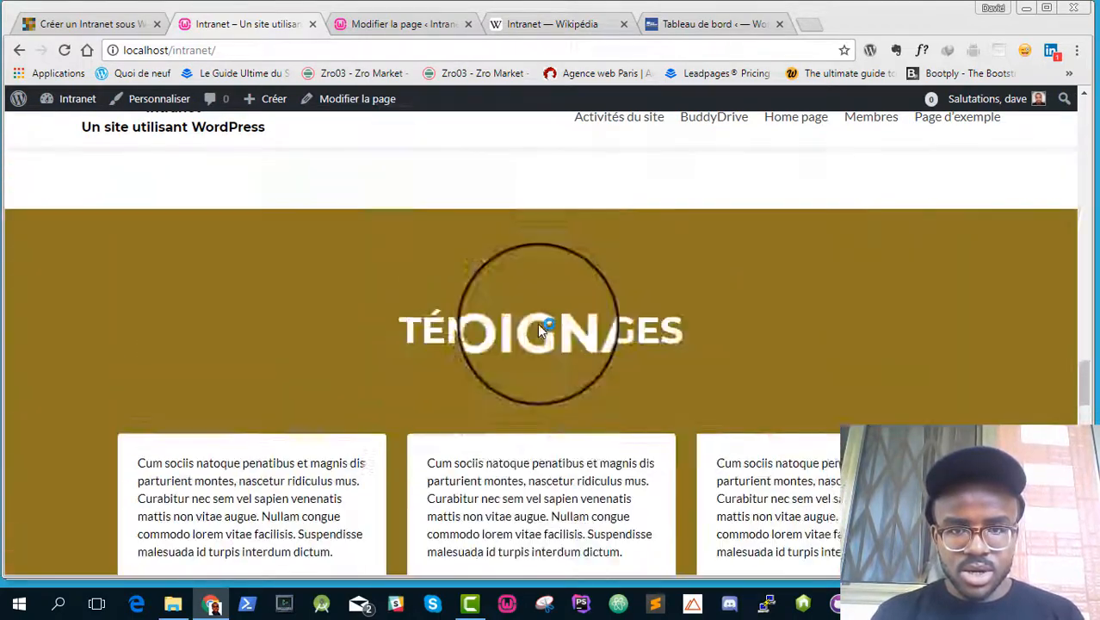
- Log out of the intranet and log back in through the customized login page using the prefilled credentials
scroll(537, 322, up, 10)
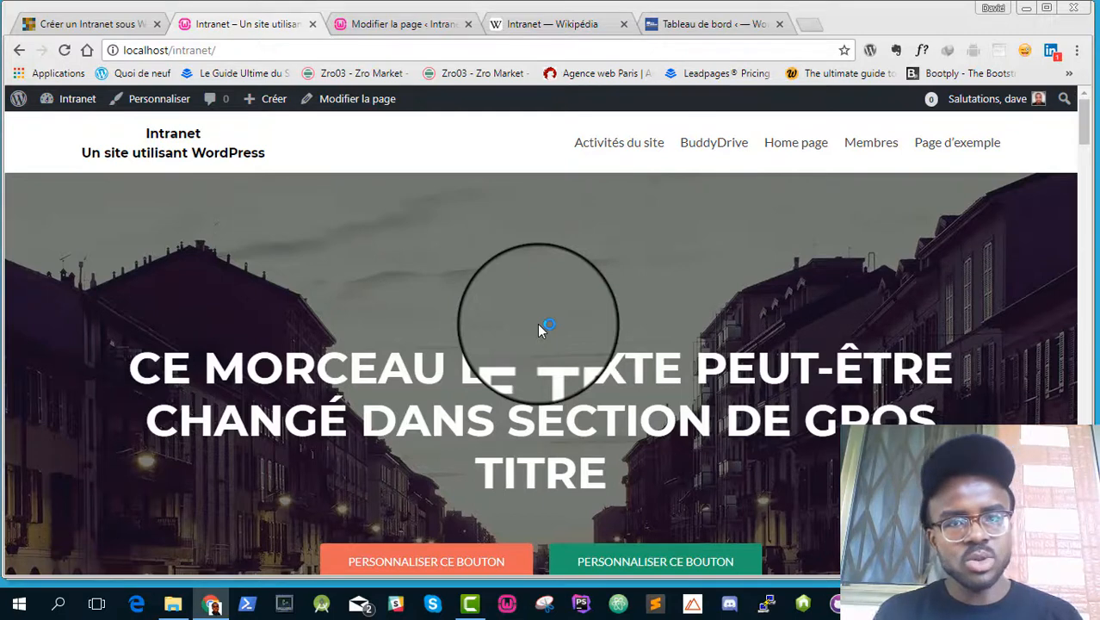
mouse_move(990, 110)
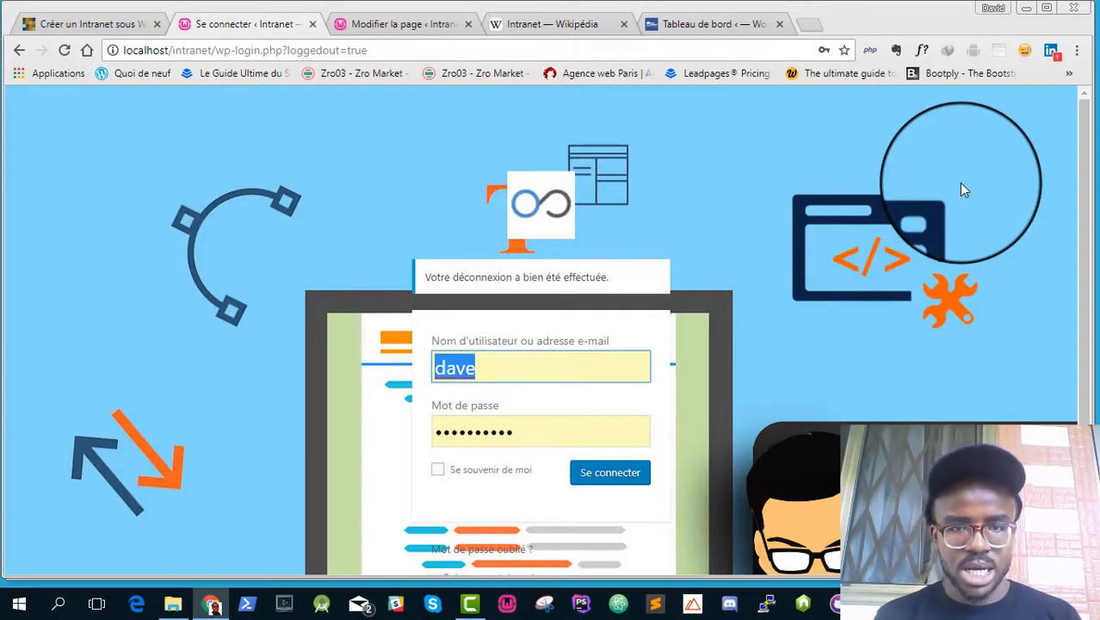
scroll(351, 311, down, 1)
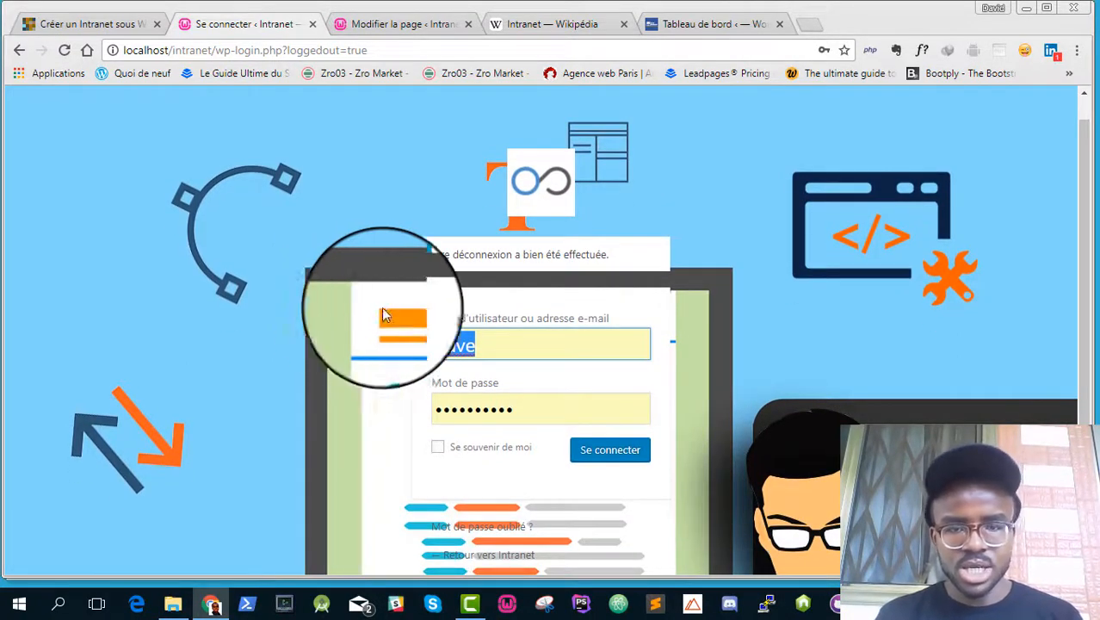
click(613, 452)
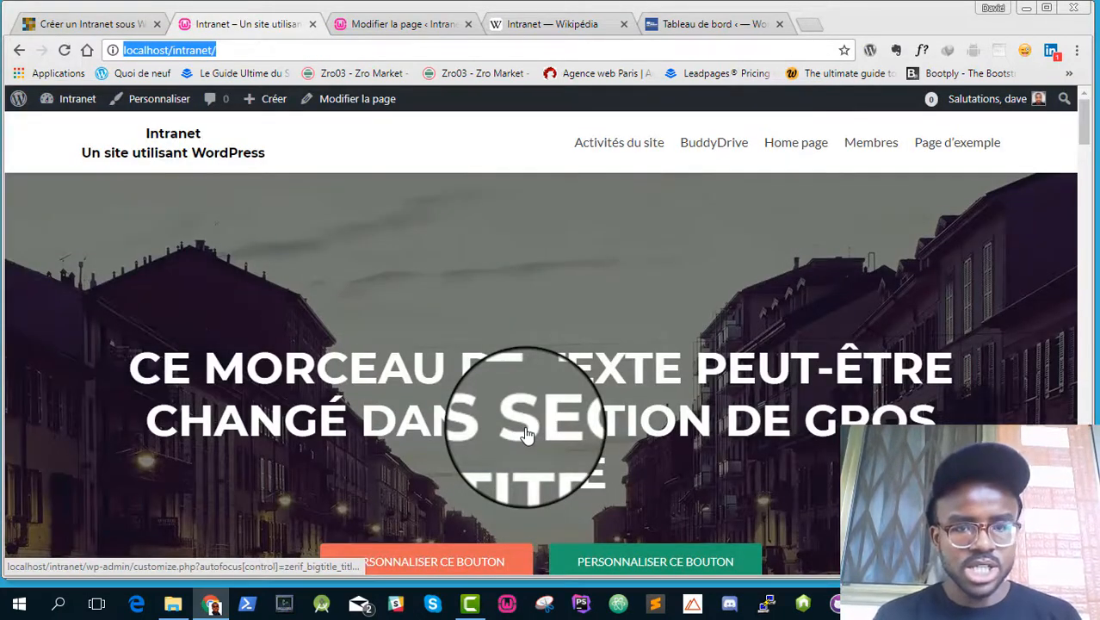
- Open the site's "Activités du site", "BuddyDrive" and "Membres" pages, each in its own new browser tab
scroll(547, 327, down, 5)
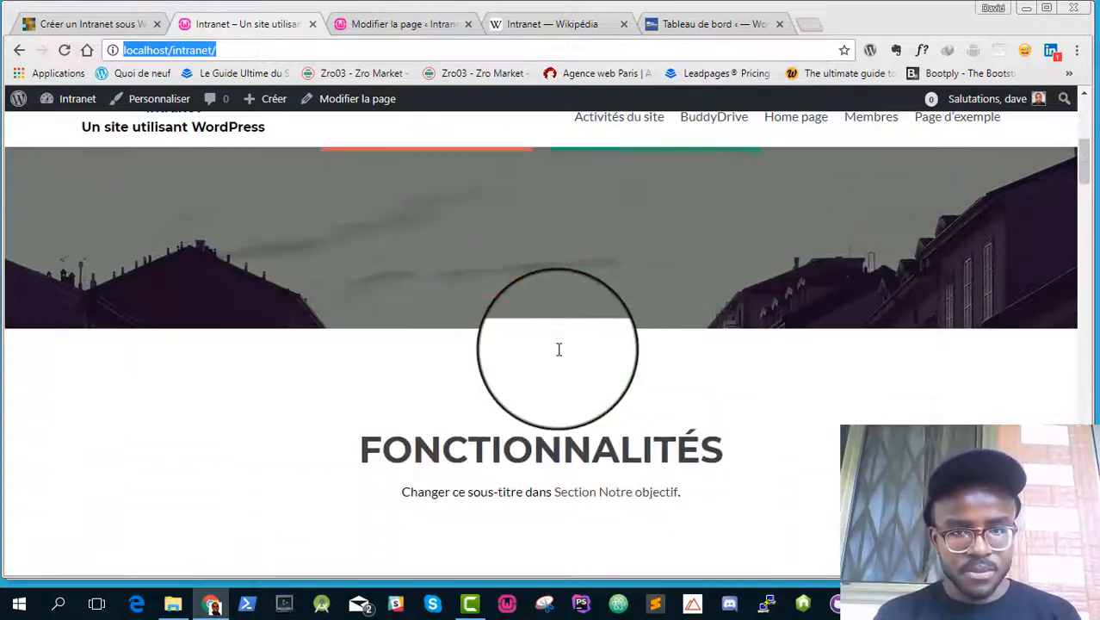
scroll(558, 349, down, 4)
scroll(559, 349, up, 9)
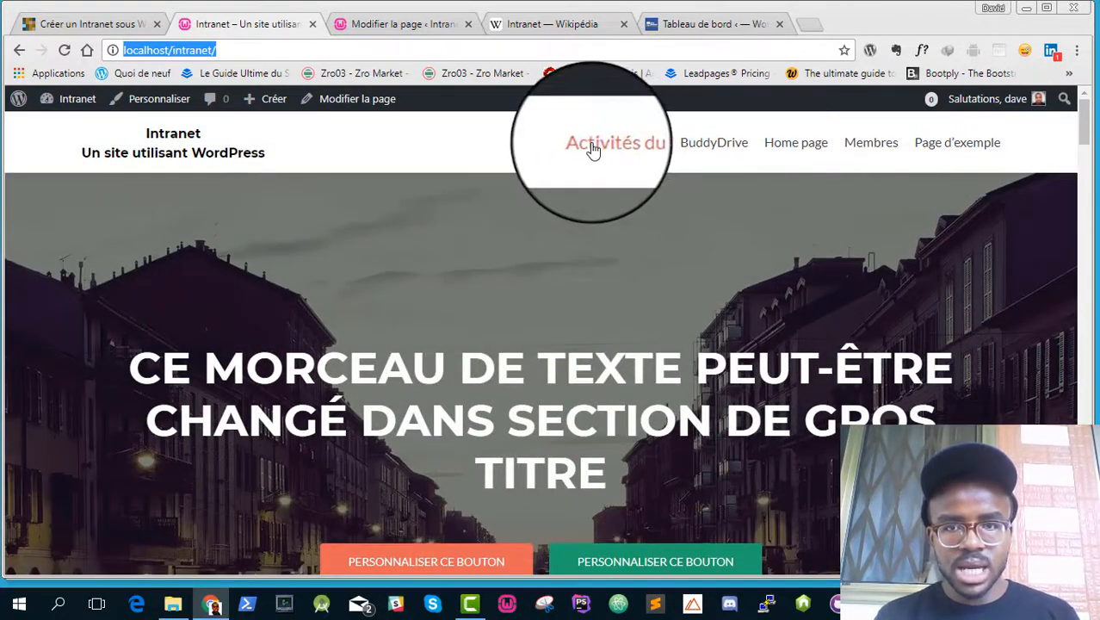
right_click(638, 148)
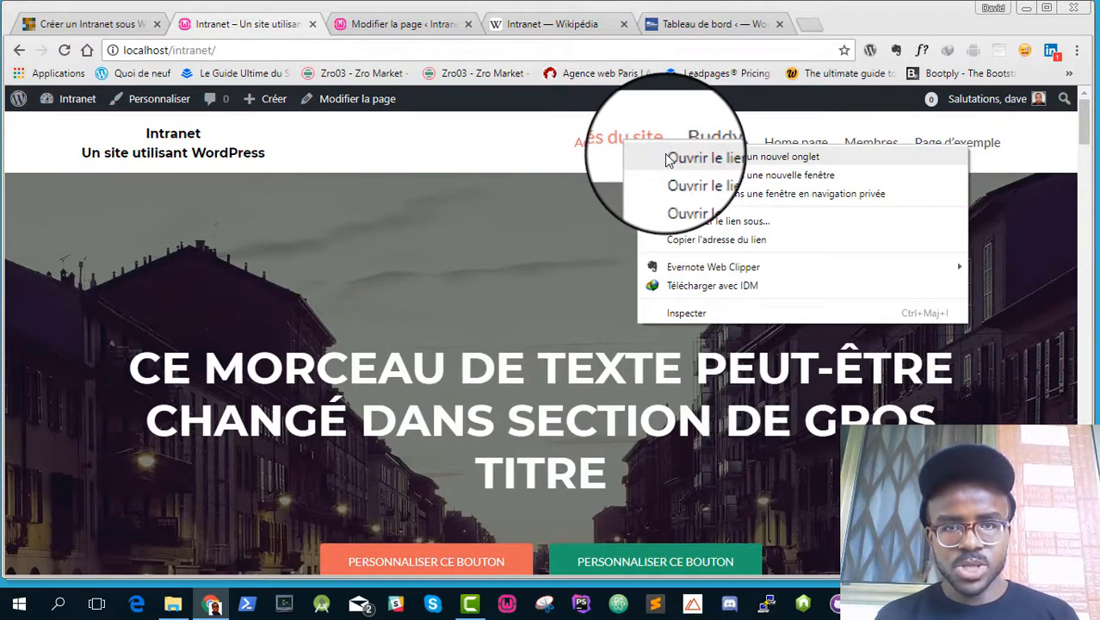
click(667, 159)
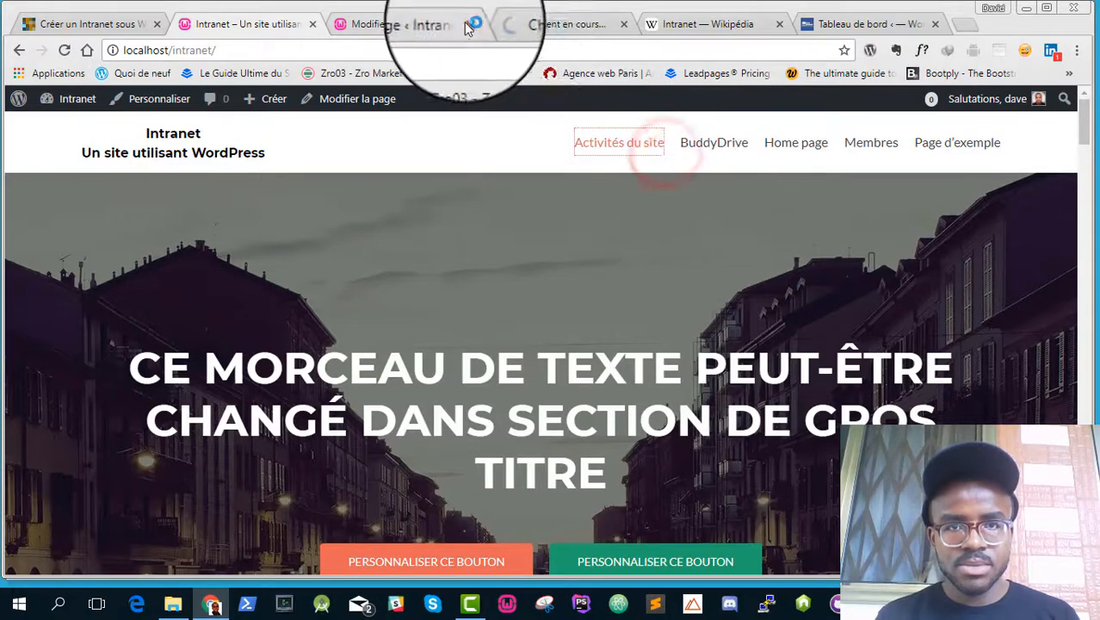
right_click(711, 144)
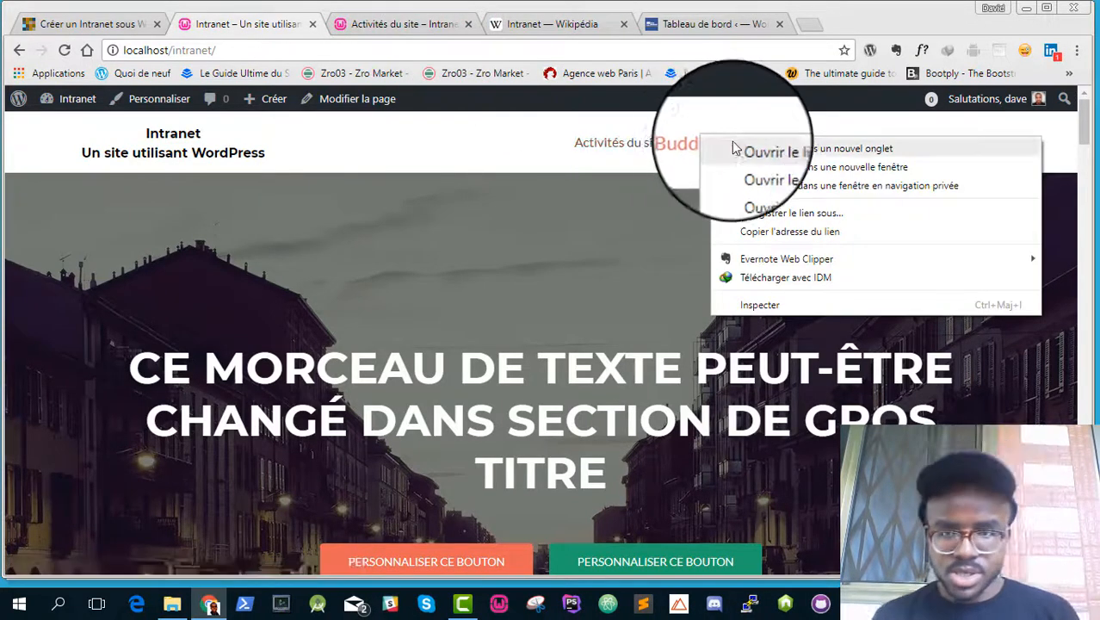
click(736, 149)
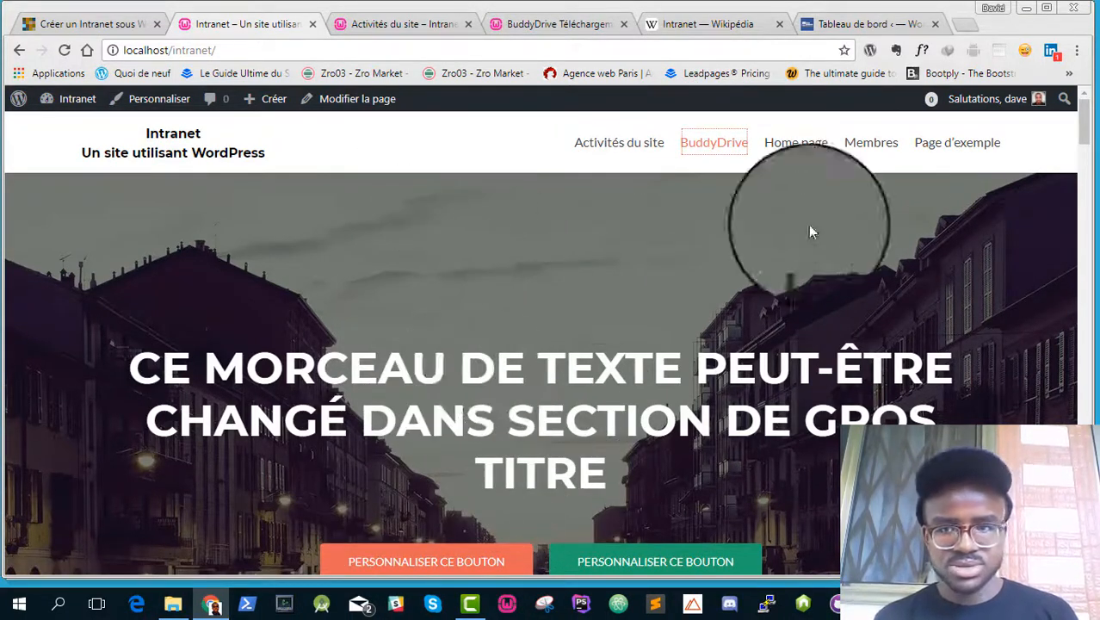
right_click(883, 153)
click(885, 161)
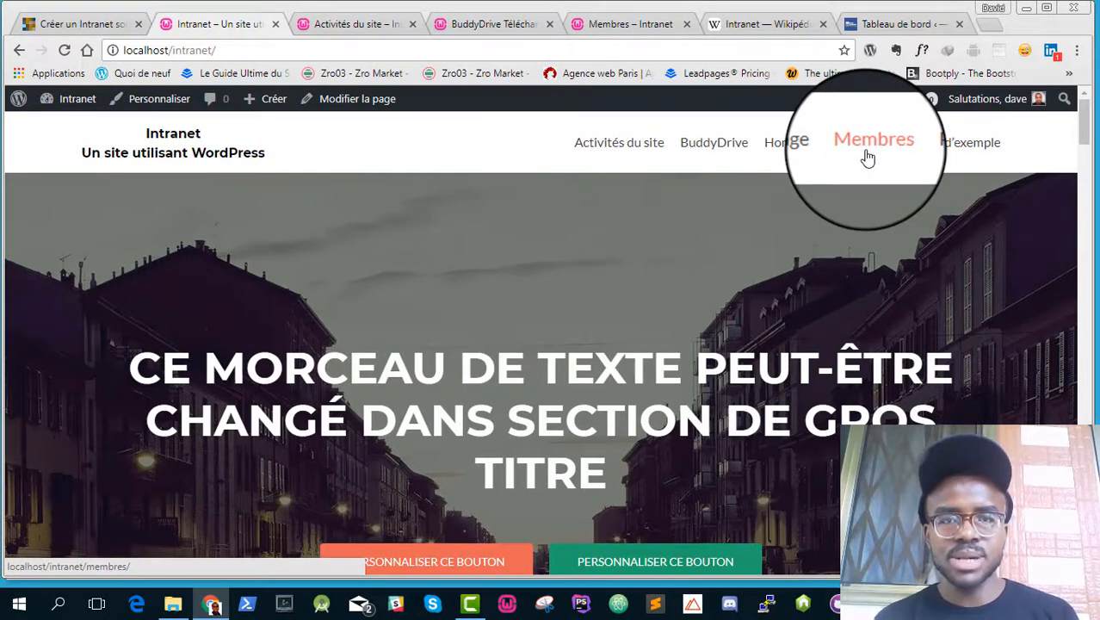
- Publish the note "salut tout le monde" to all members on the "Activités du site" page
click(351, 25)
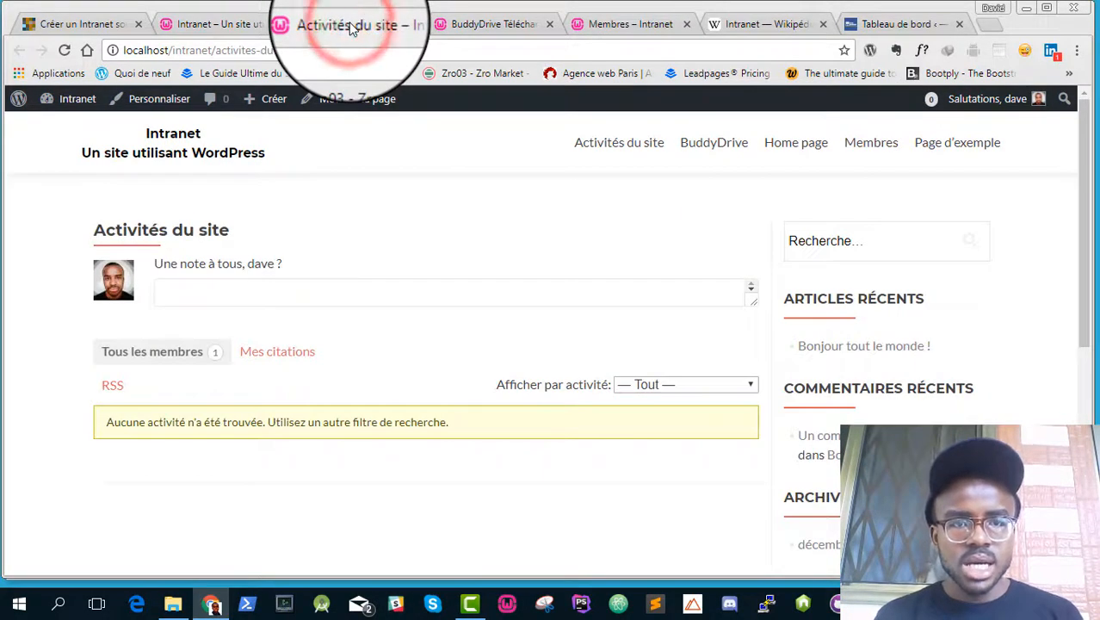
scroll(419, 251, down, 1)
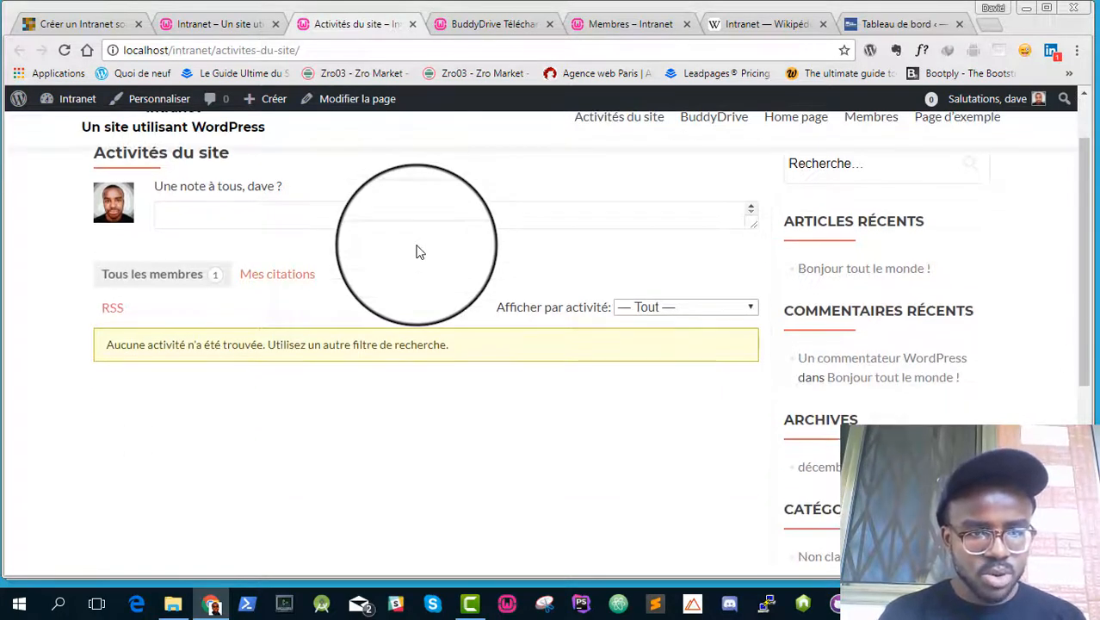
scroll(241, 253, up, 1)
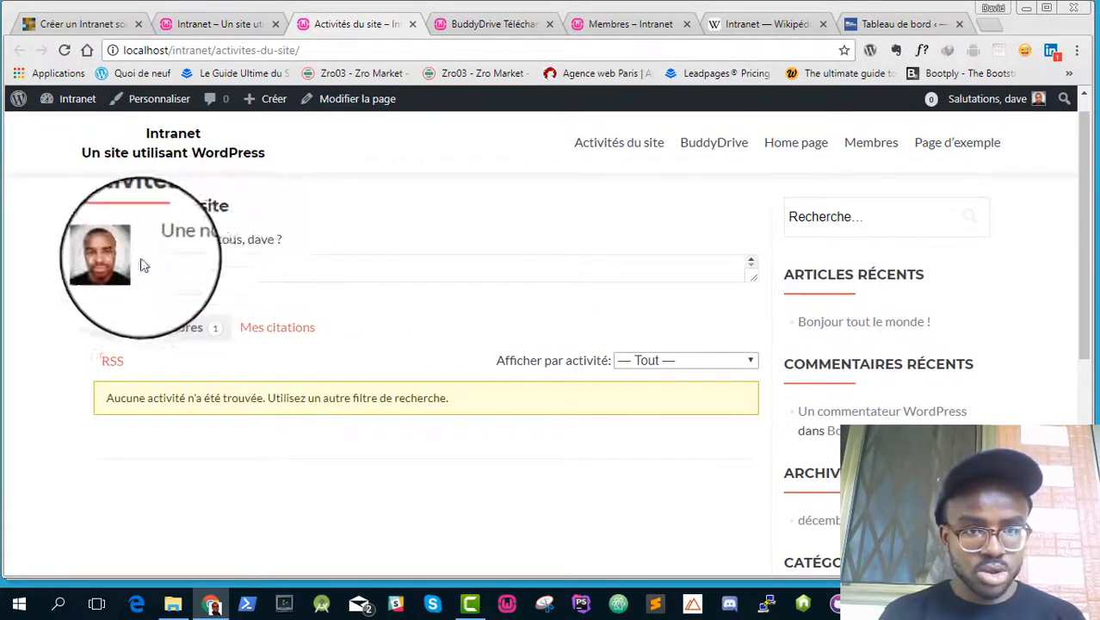
click(246, 272)
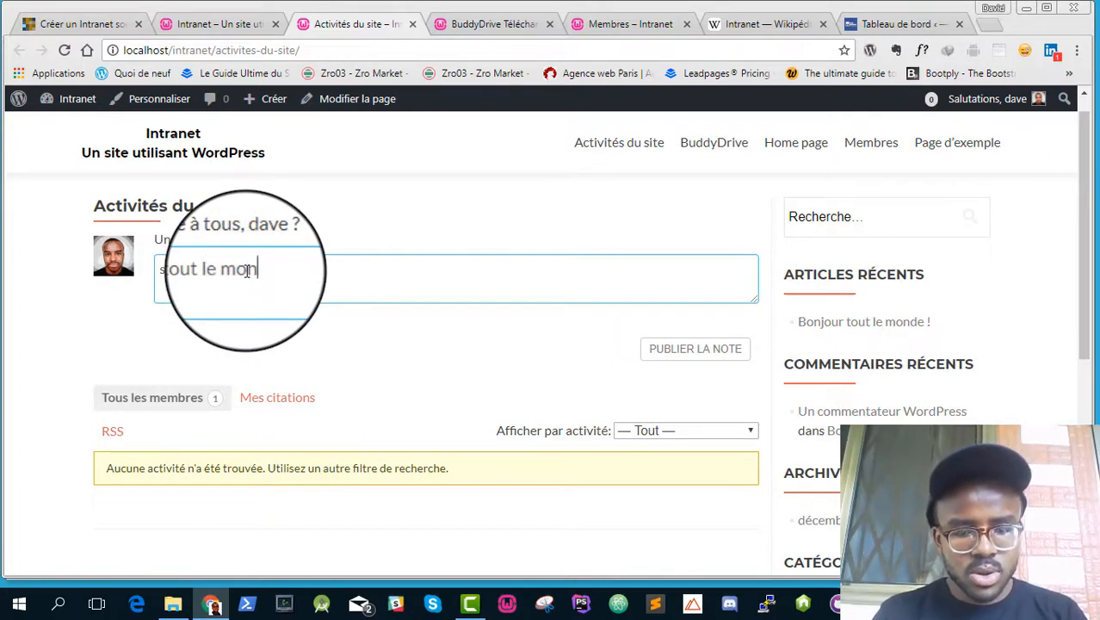
click(678, 350)
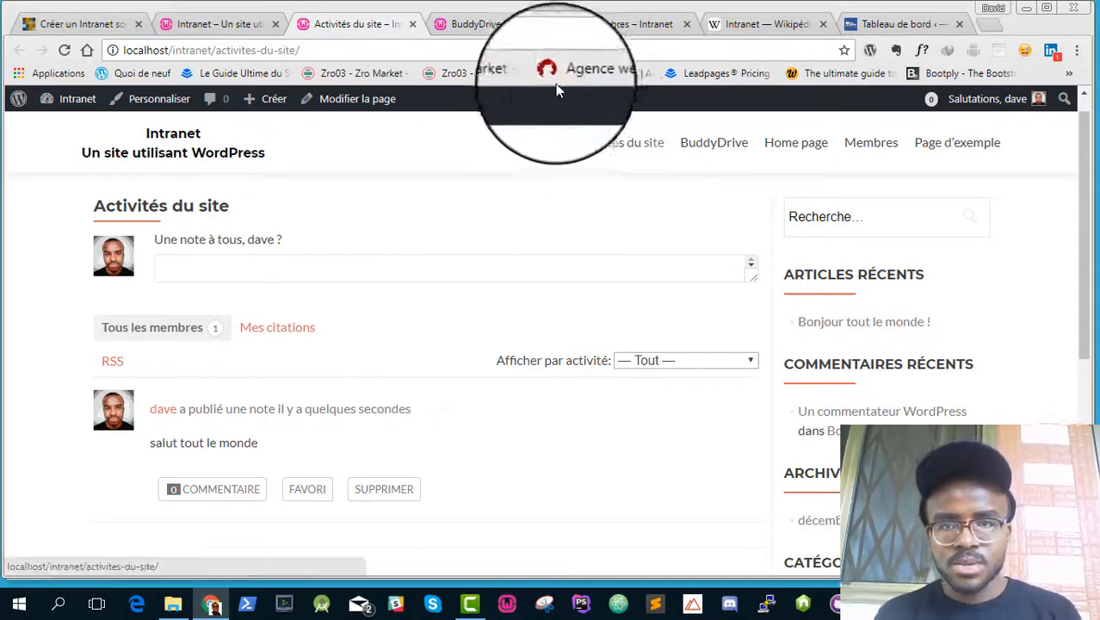
- Look over the BuddyDrive, Membres and site activity pages, and return to the article on creating a WordPress intranet
click(480, 28)
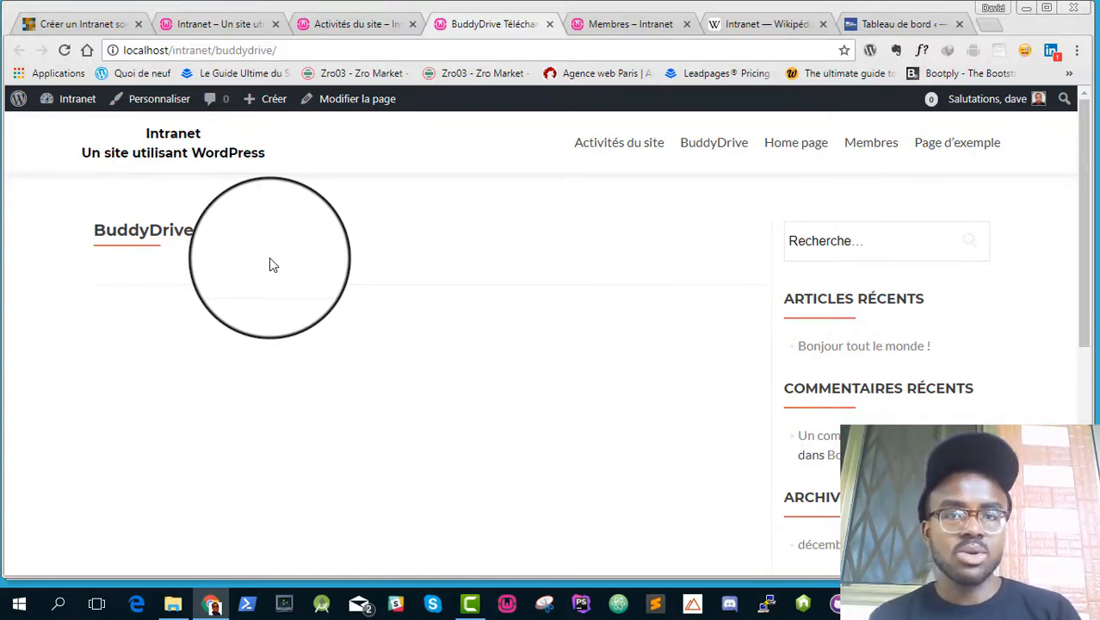
click(626, 26)
scroll(297, 341, down, 1)
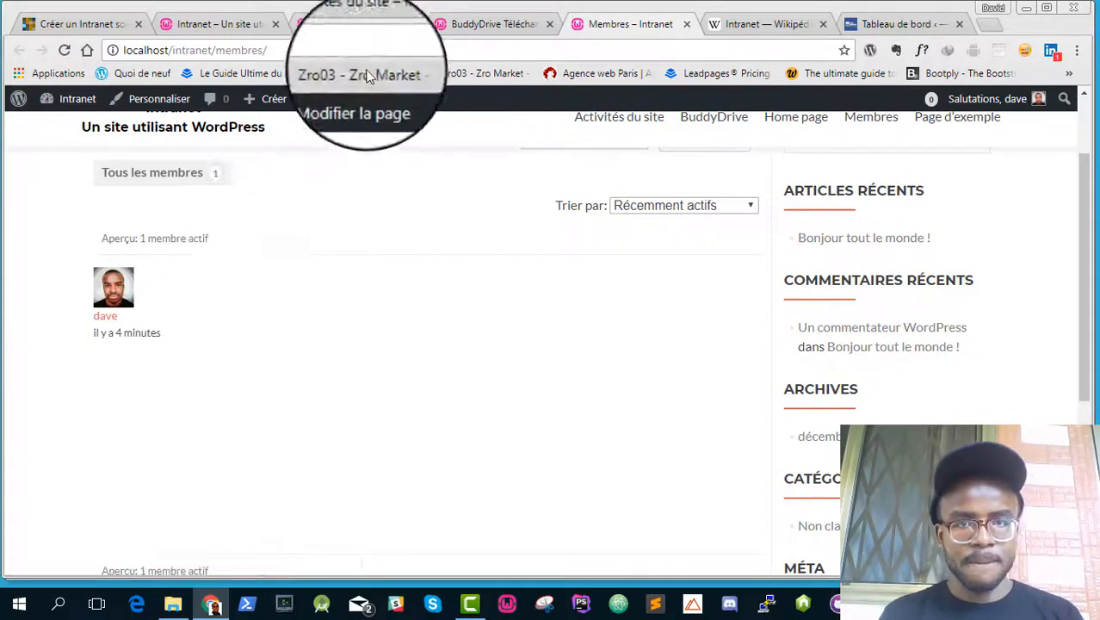
click(346, 24)
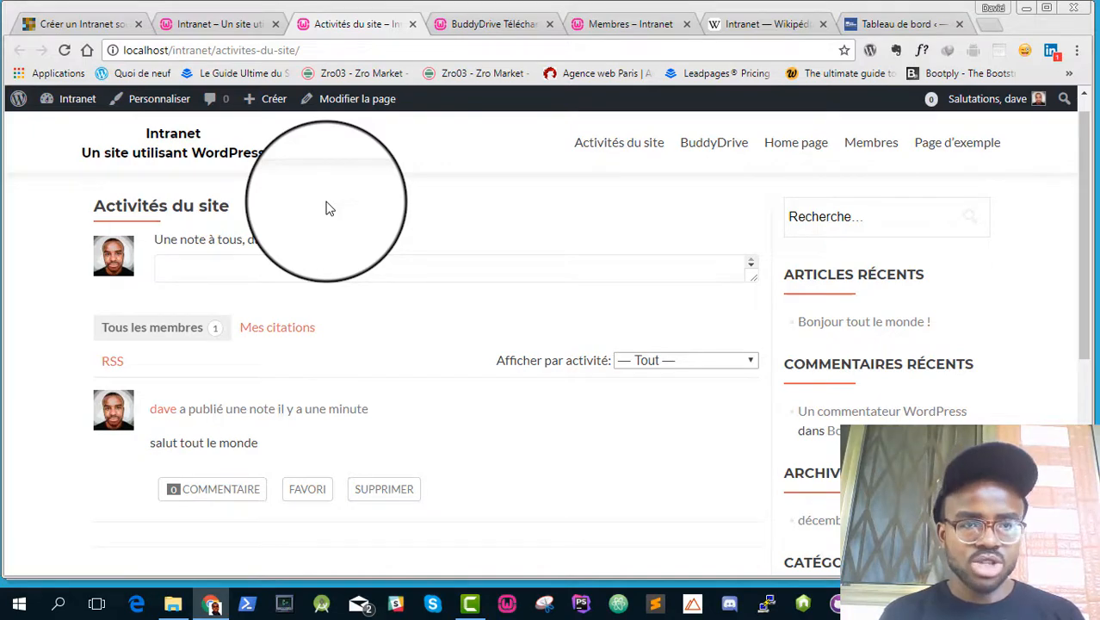
click(94, 27)
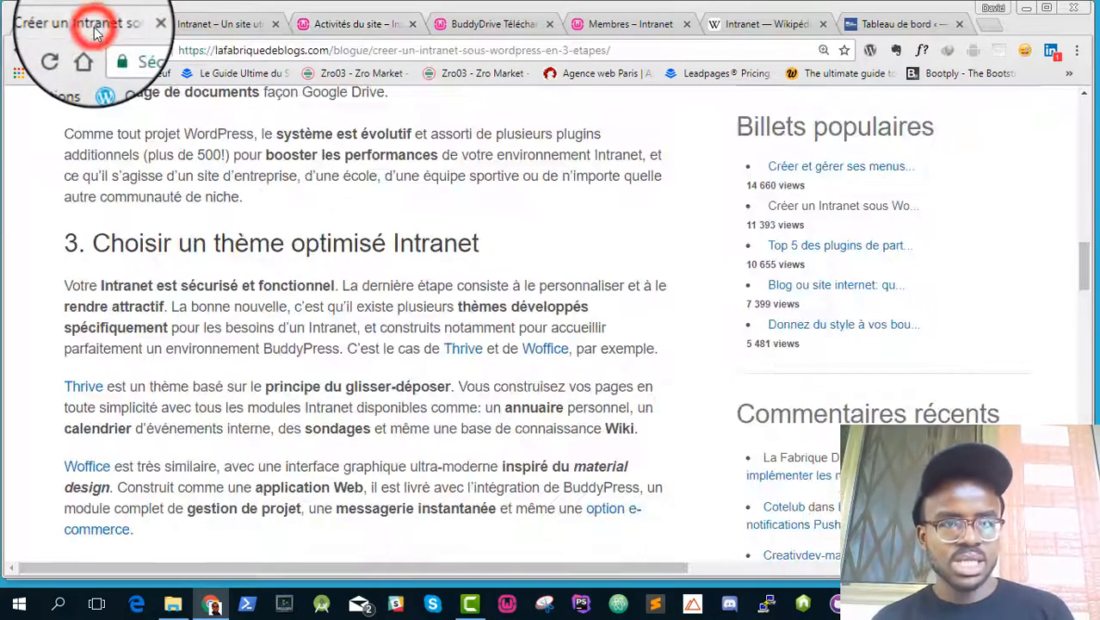